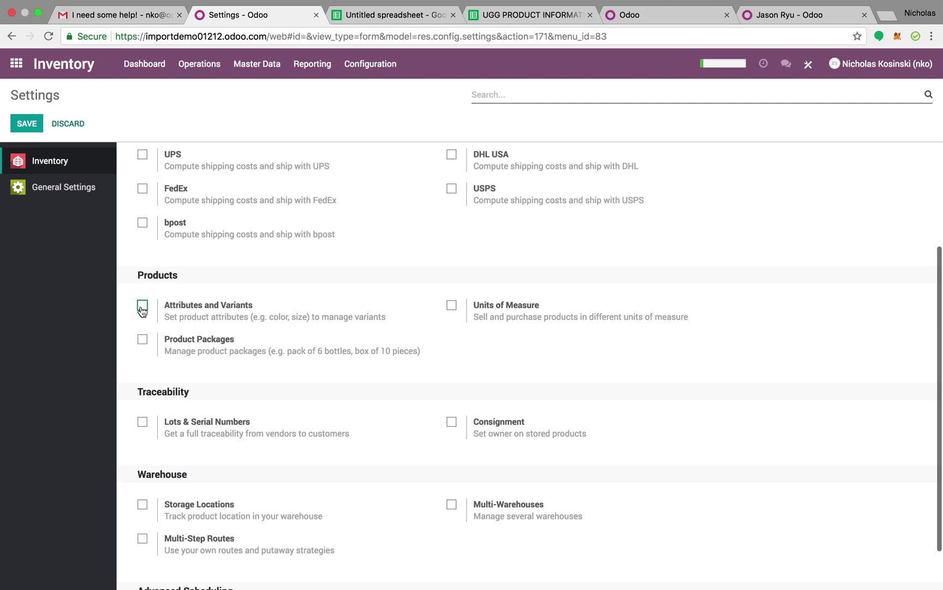
# Save the inventory settings with Attributes and Variants enabled, and open the product list
pyautogui.click(29, 129)
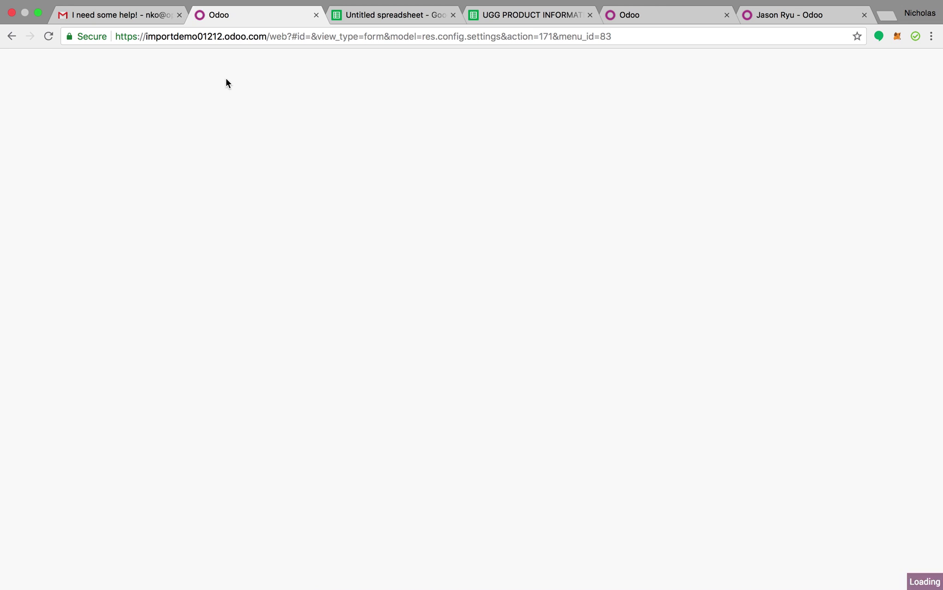
pyautogui.click(249, 72)
pyautogui.click(250, 85)
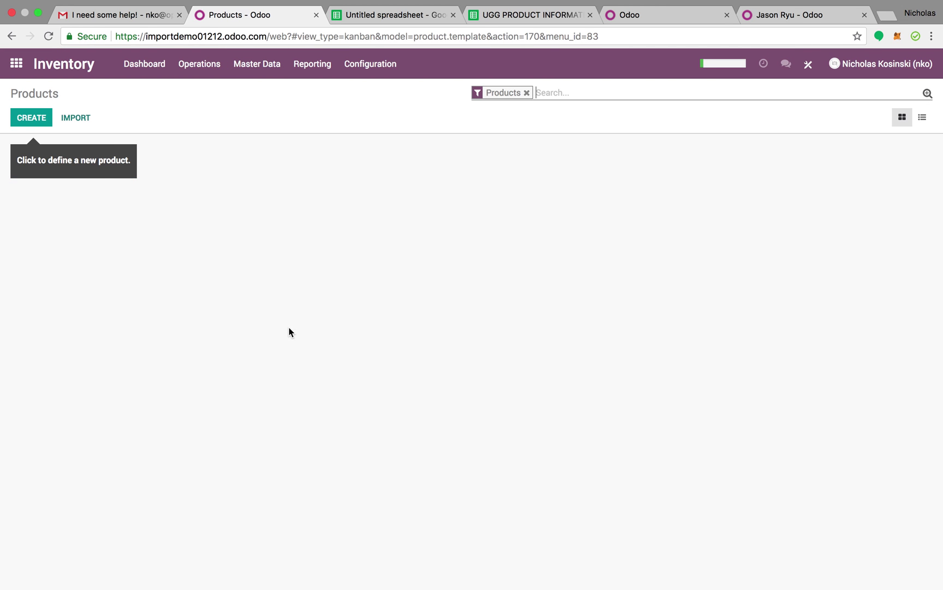
# Start a new product to view its Variants section, and return to the product list without saving
pyautogui.click(33, 119)
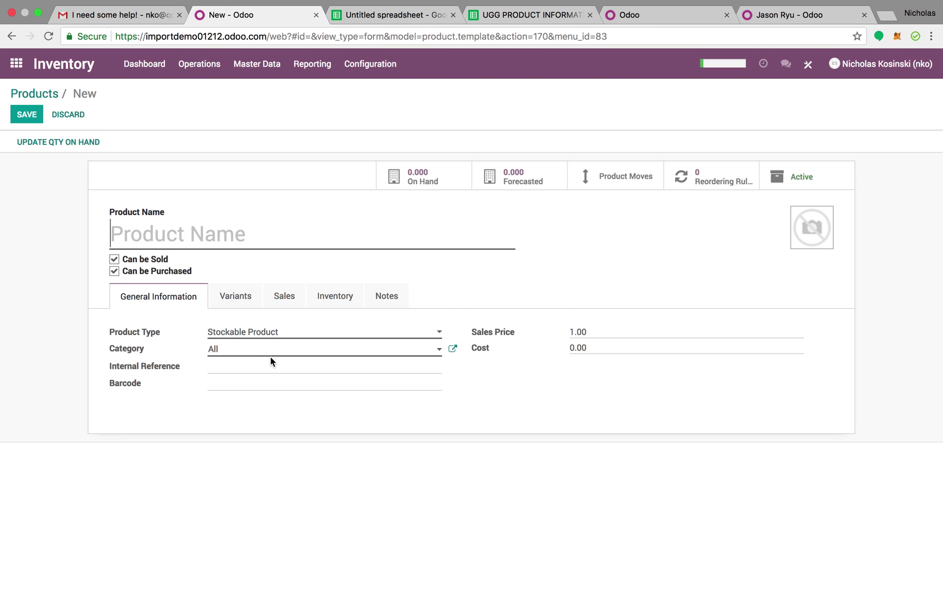
pyautogui.click(245, 294)
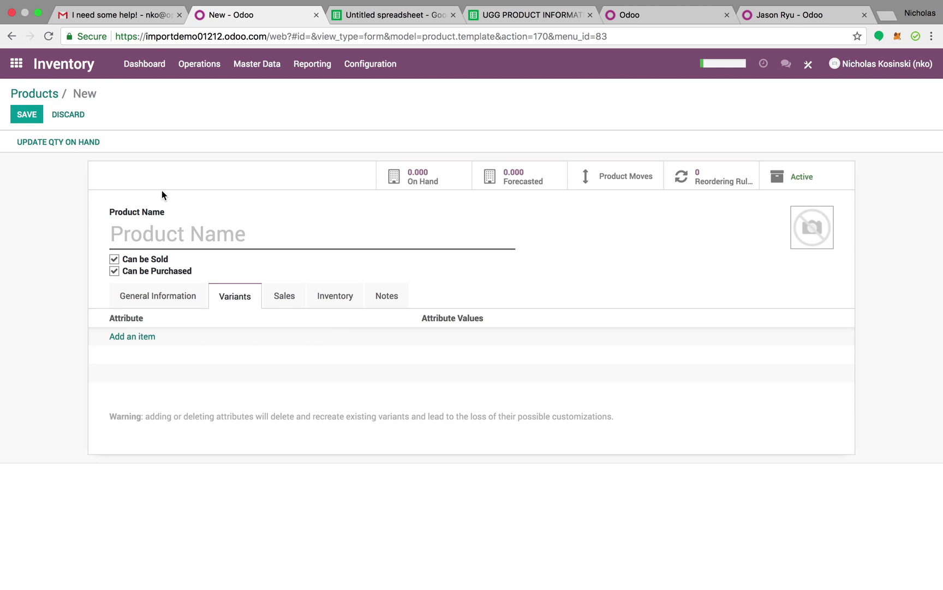
pyautogui.click(48, 98)
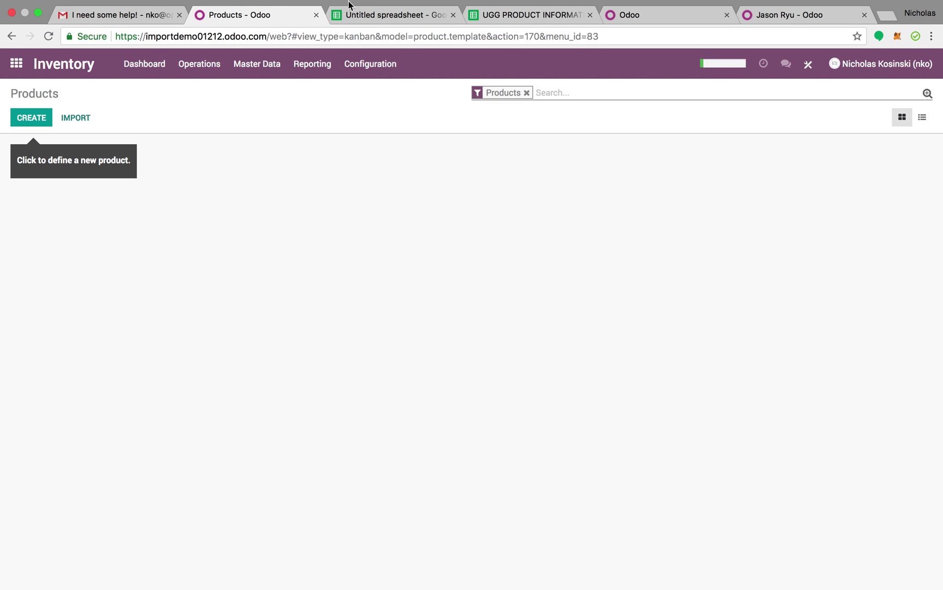
# Examine the items, colours and sizes of the UGG LONG BOOTS rows in the product sheet of UGG PRODUCT INFORMATION
pyautogui.click(365, 31)
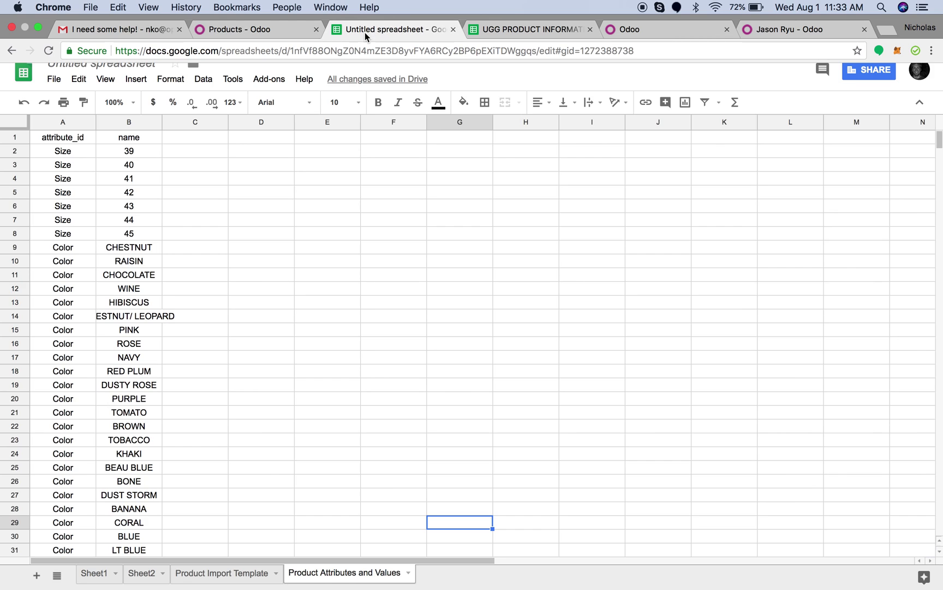
pyautogui.click(491, 31)
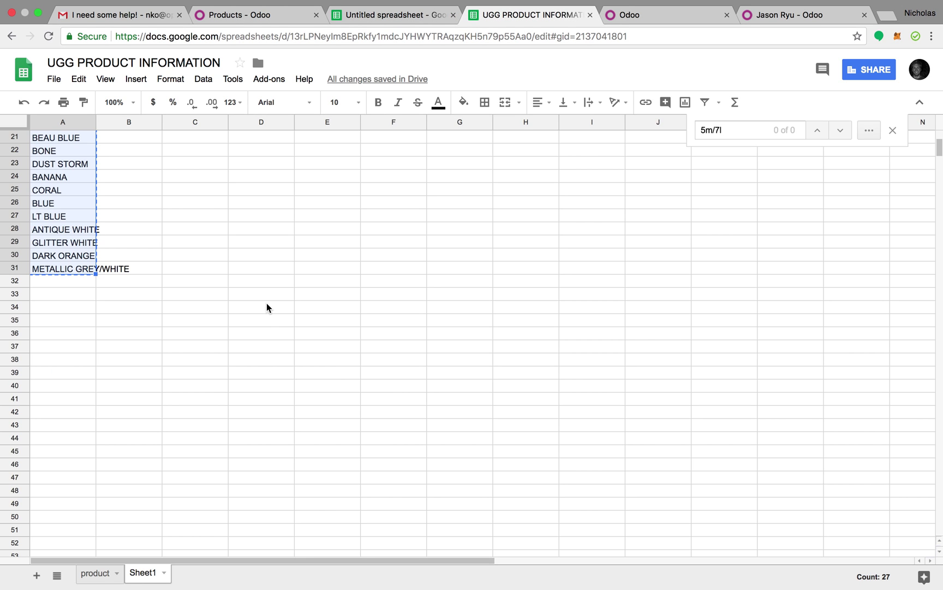
pyautogui.click(97, 573)
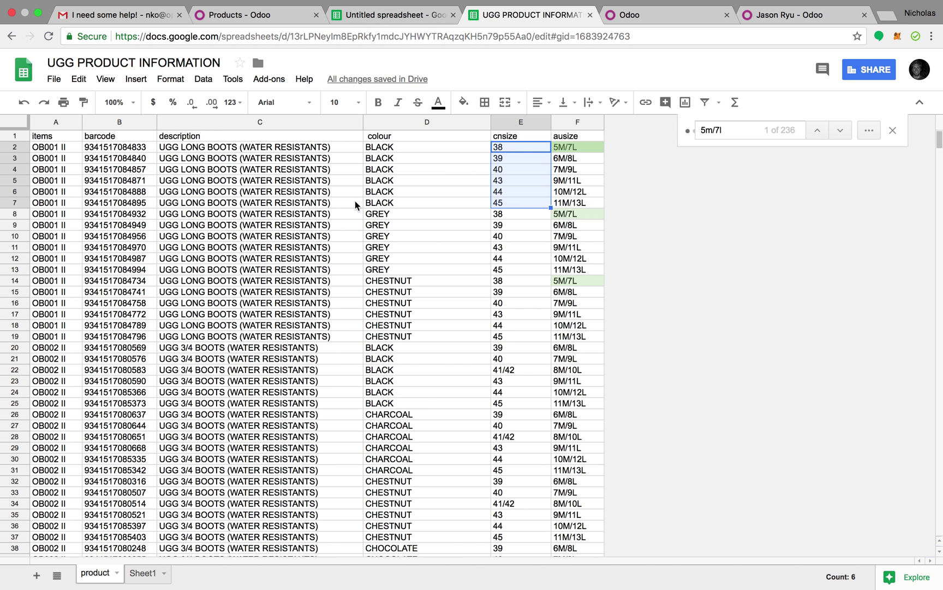
pyautogui.click(394, 194)
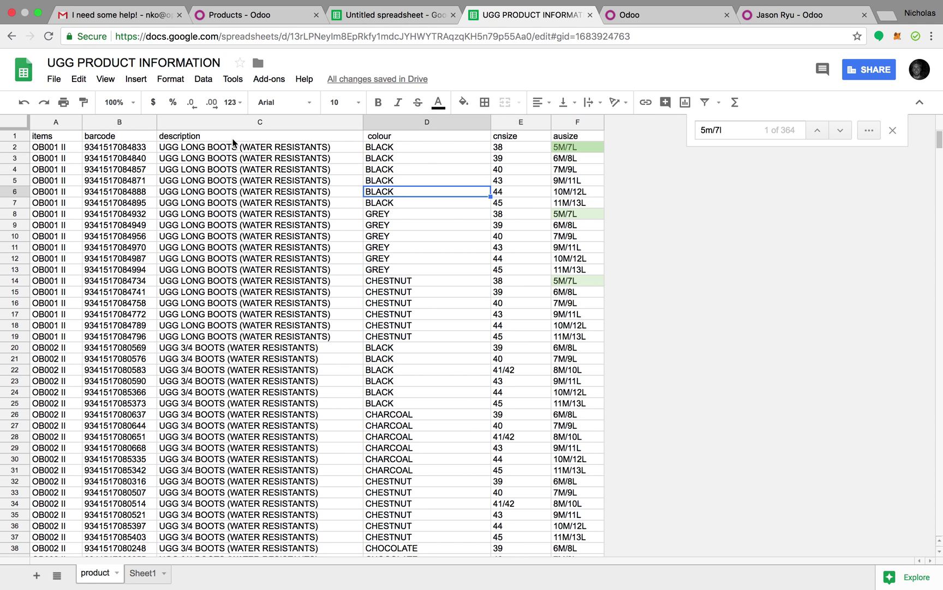
pyautogui.moveTo(59, 151); pyautogui.dragTo(595, 427)
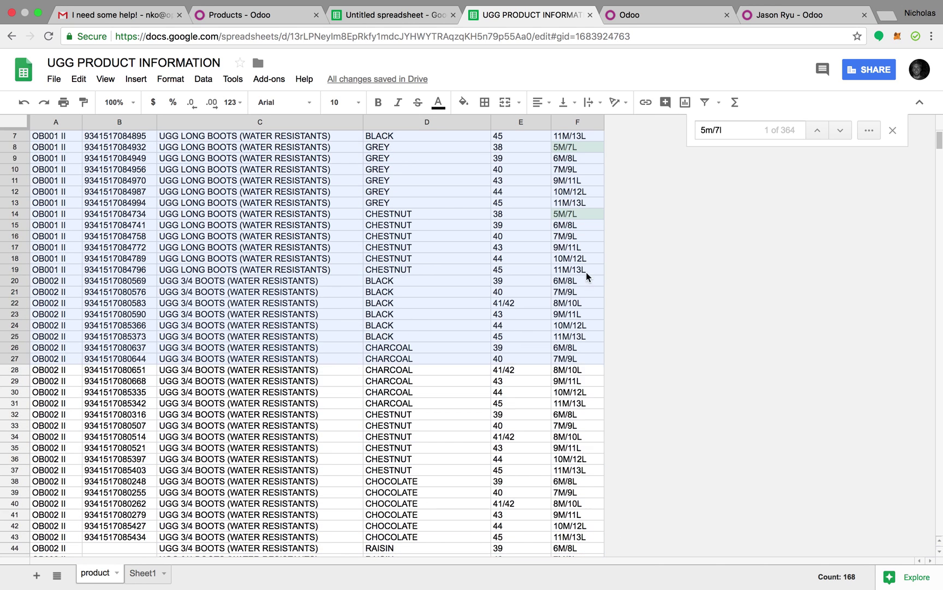
pyautogui.hotkey('ctrl', 'Home')
pyautogui.click(539, 213)
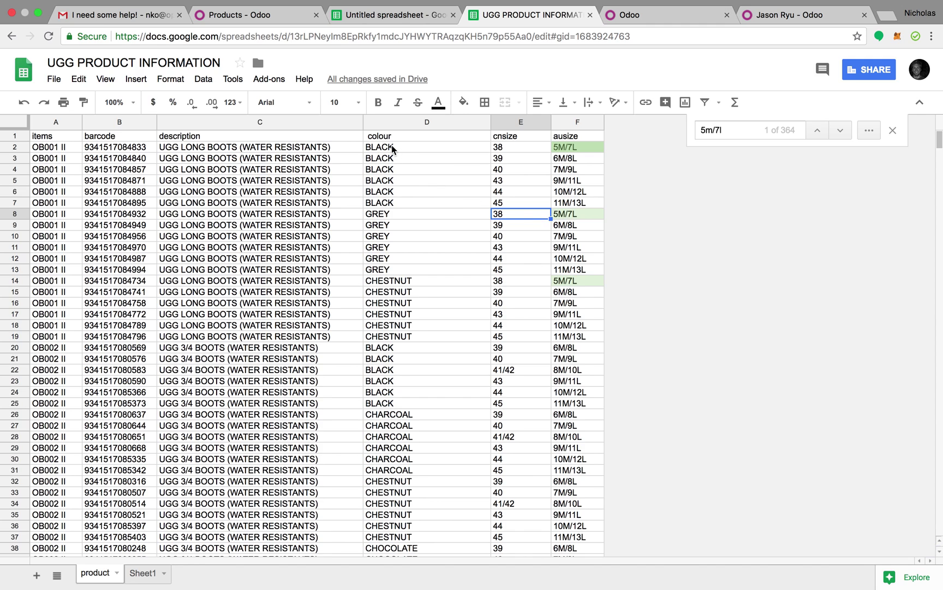
pyautogui.moveTo(393, 148); pyautogui.dragTo(397, 203)
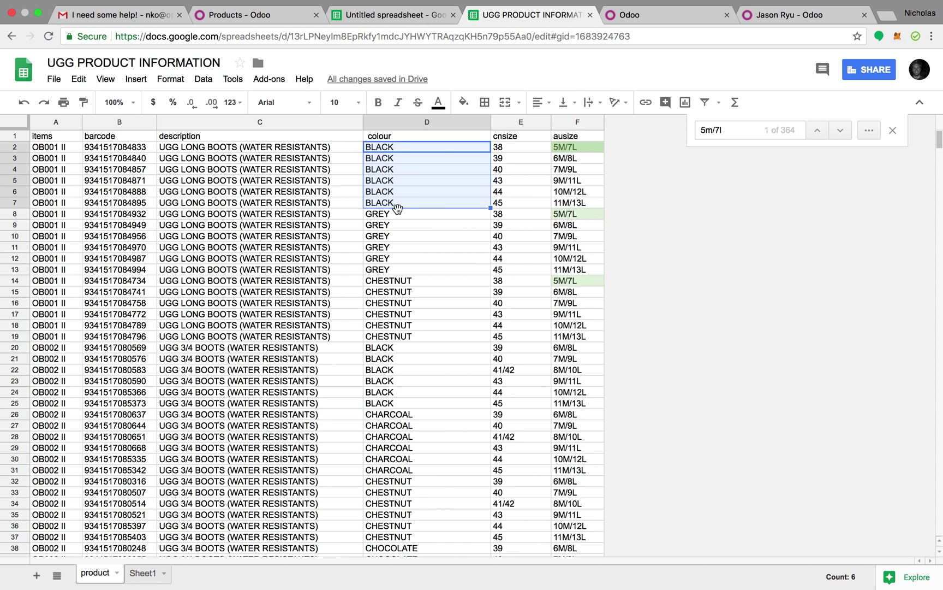
pyautogui.moveTo(399, 216); pyautogui.dragTo(404, 267)
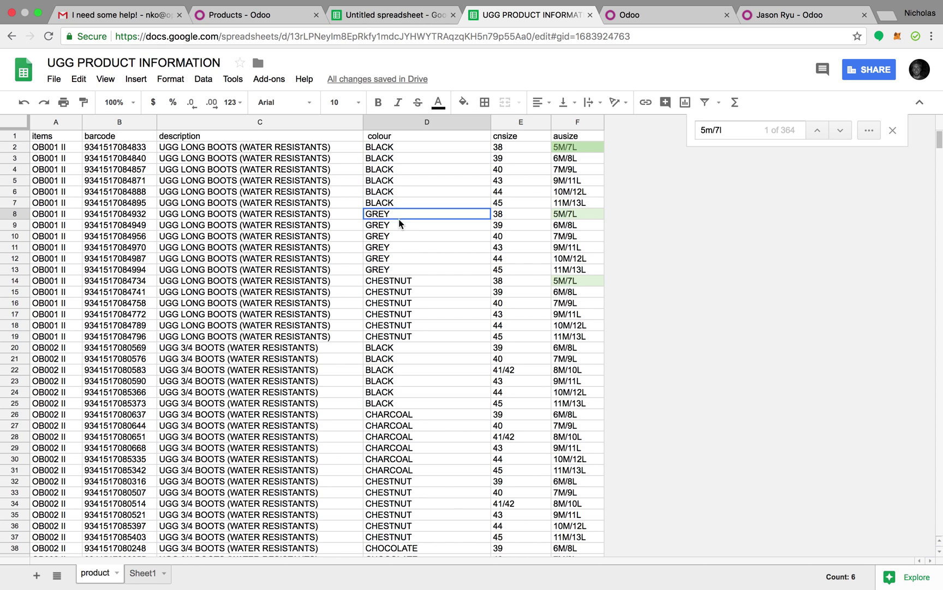
pyautogui.click(405, 269)
pyautogui.moveTo(404, 219); pyautogui.dragTo(405, 268)
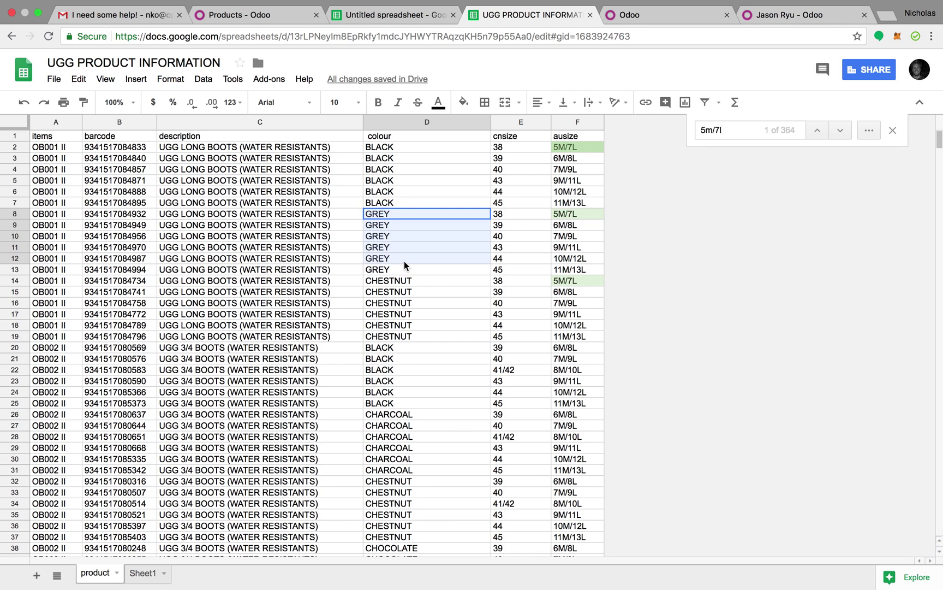
pyautogui.click(414, 291)
pyautogui.moveTo(65, 149); pyautogui.dragTo(581, 206)
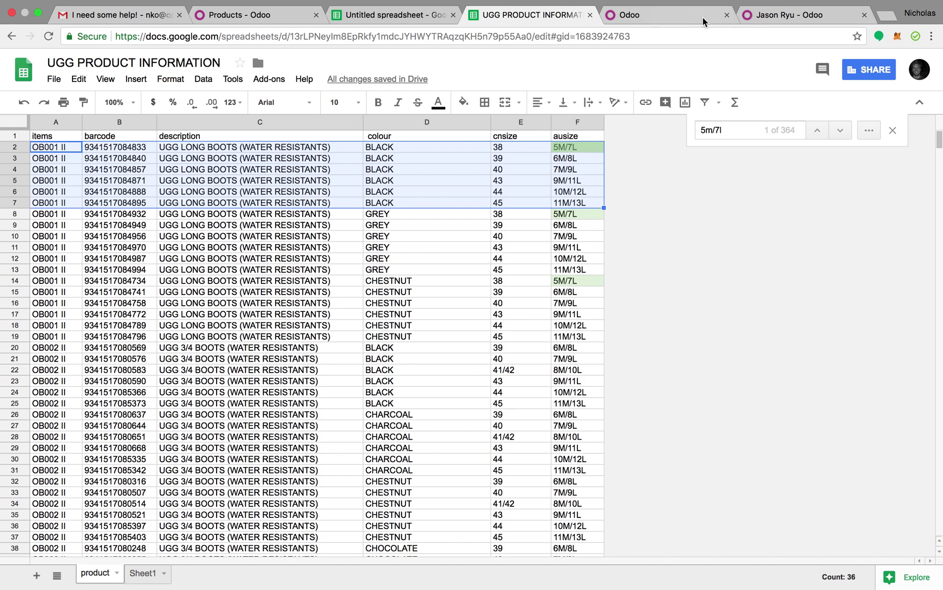
# Return to the Odoo Inventory app and open the product Attributes list
pyautogui.click(689, 20)
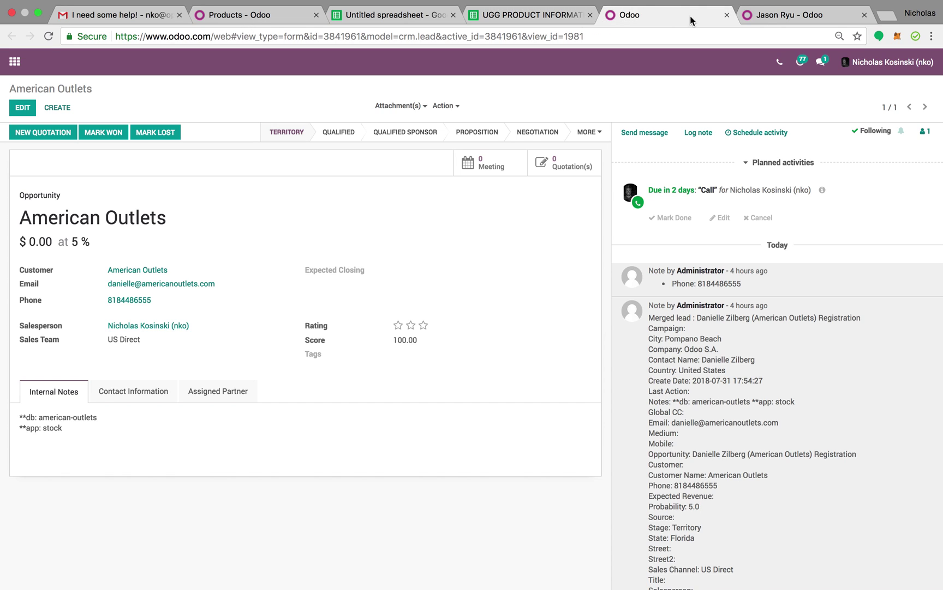
pyautogui.click(260, 21)
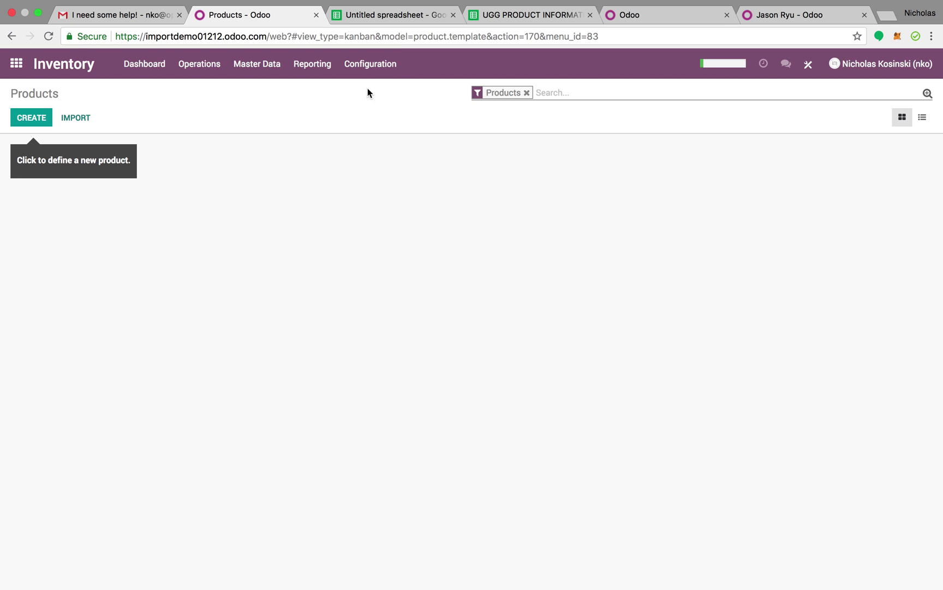
pyautogui.click(374, 64)
pyautogui.click(406, 186)
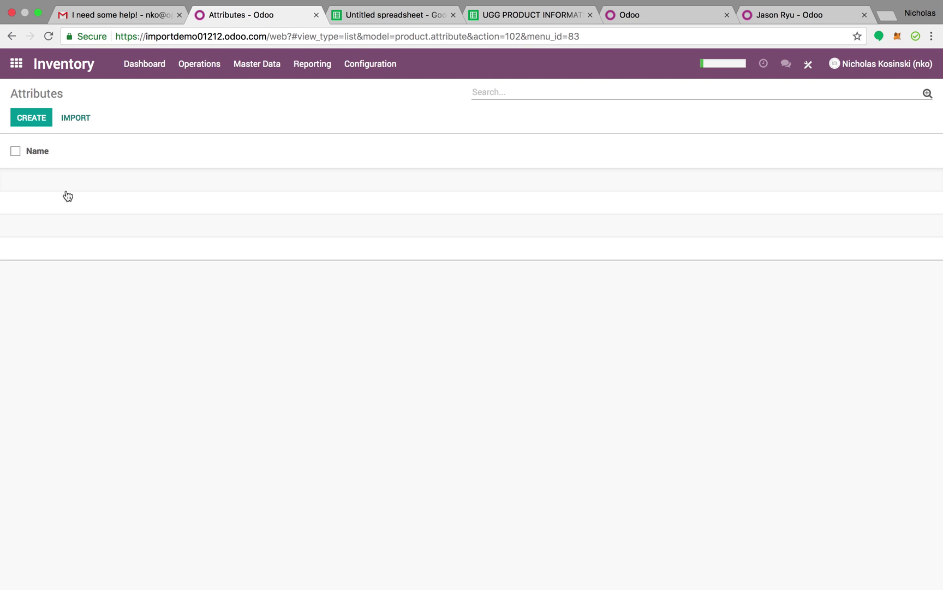
# Check the cnsize and ausize column headers in the UGG PRODUCT INFORMATION spreadsheet
pyautogui.click(399, 24)
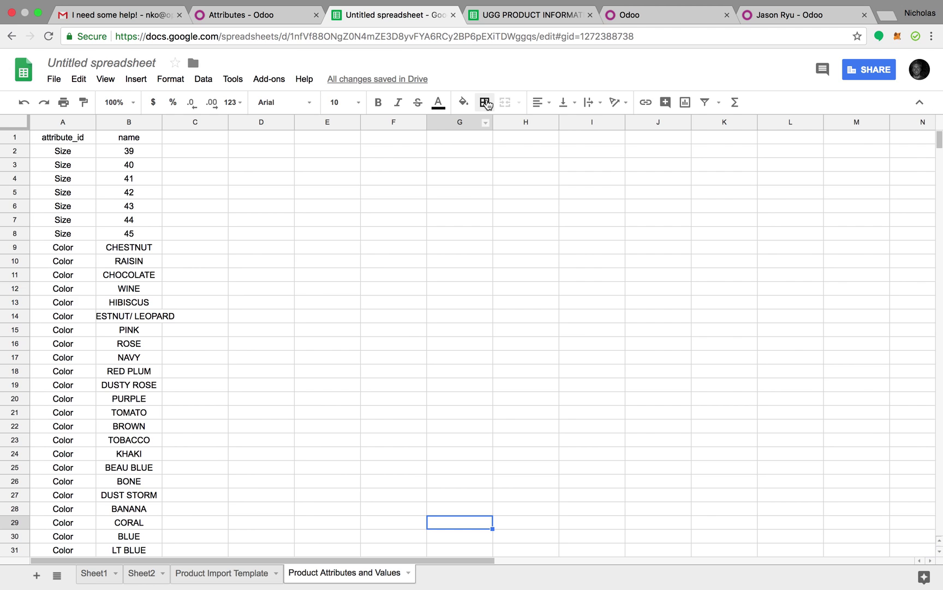
pyautogui.click(527, 14)
pyautogui.click(511, 137)
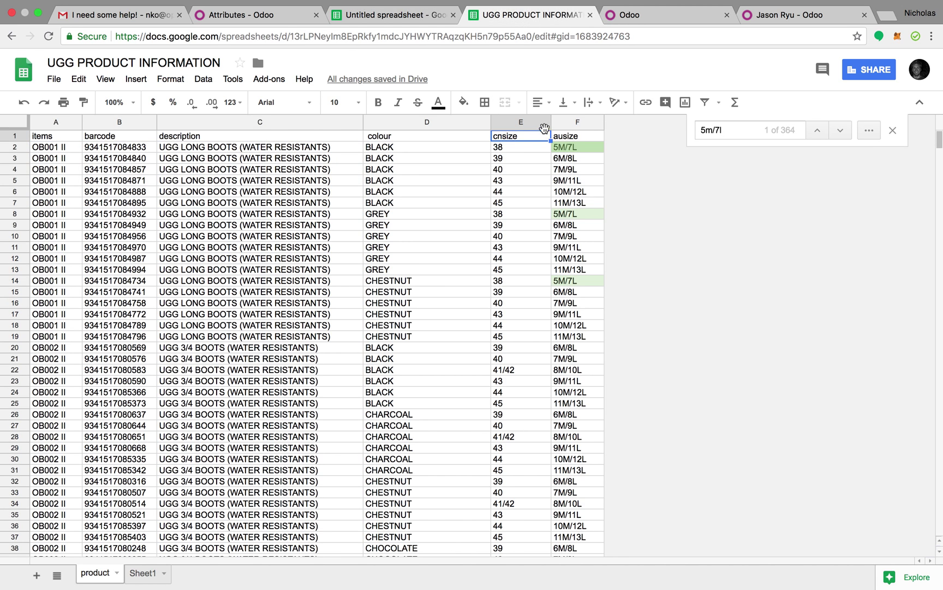
pyautogui.click(572, 137)
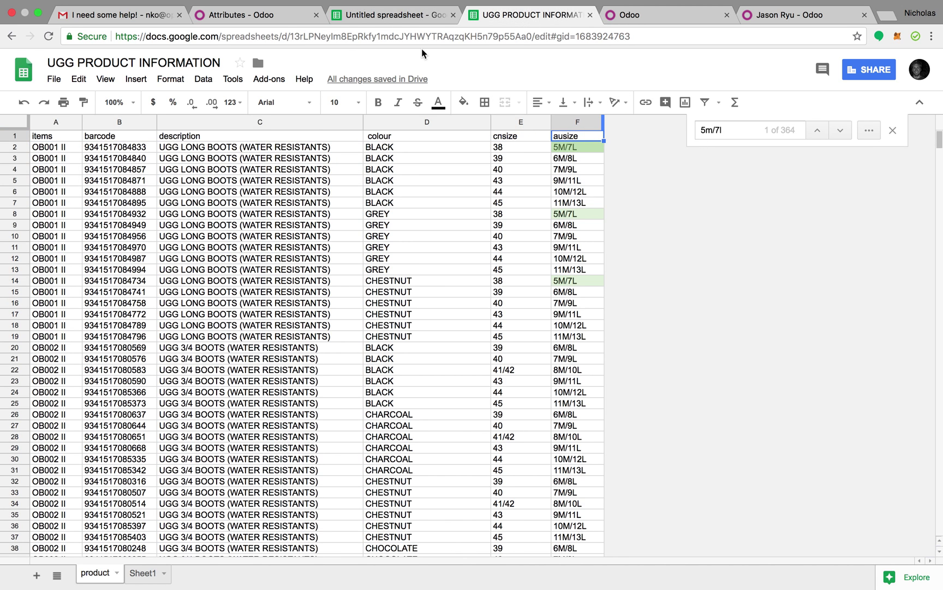
# Add a new blank sheet to the Untitled spreadsheet
pyautogui.click(367, 19)
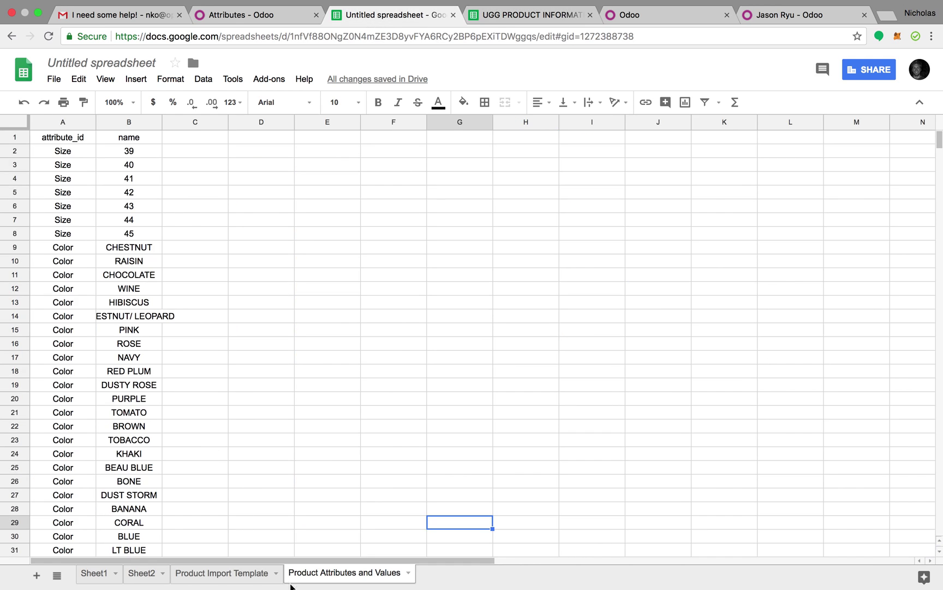
pyautogui.click(143, 573)
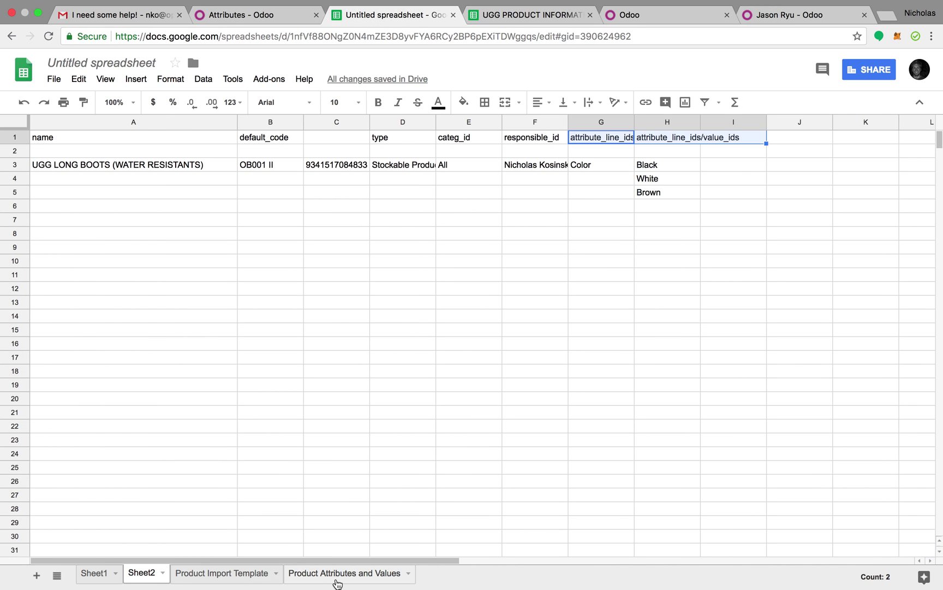
pyautogui.click(338, 582)
pyautogui.click(36, 575)
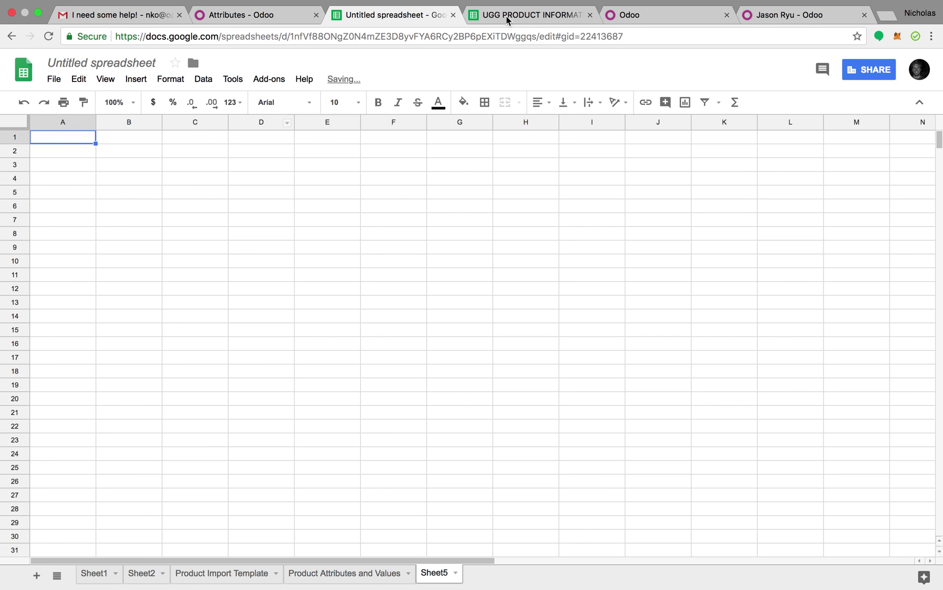
# Activate Odoo's developer mode by adding debug after web? in the Attributes page address, and view the developer mode options in Settings
pyautogui.click(249, 15)
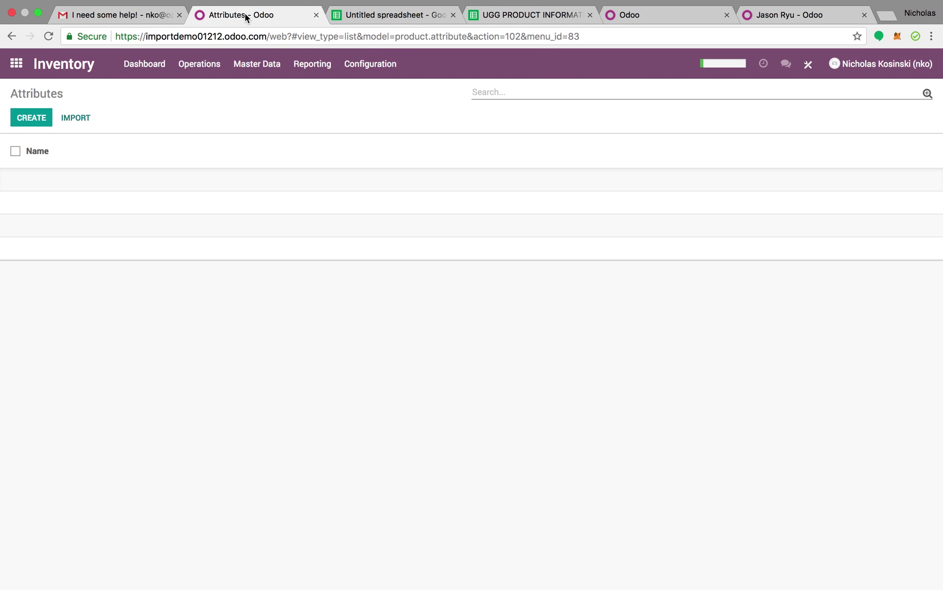
pyautogui.click(297, 37)
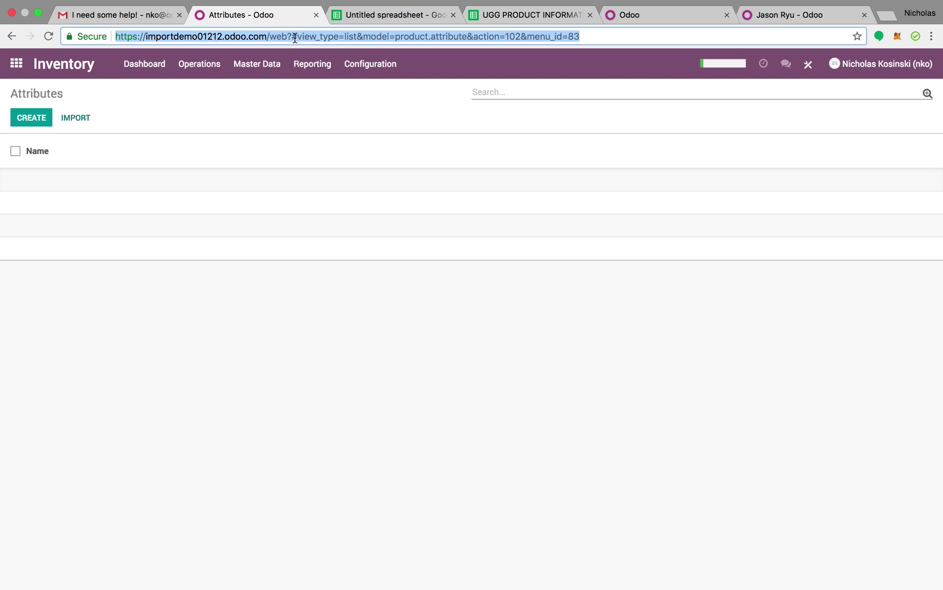
pyautogui.click(293, 37)
pyautogui.write('debug')
pyautogui.press('Return')
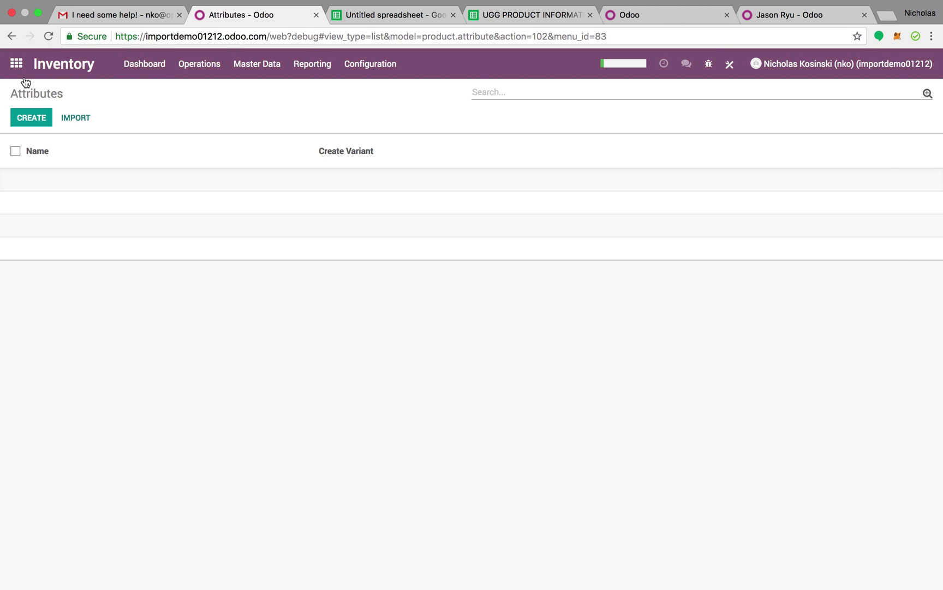
pyautogui.click(18, 63)
pyautogui.click(540, 235)
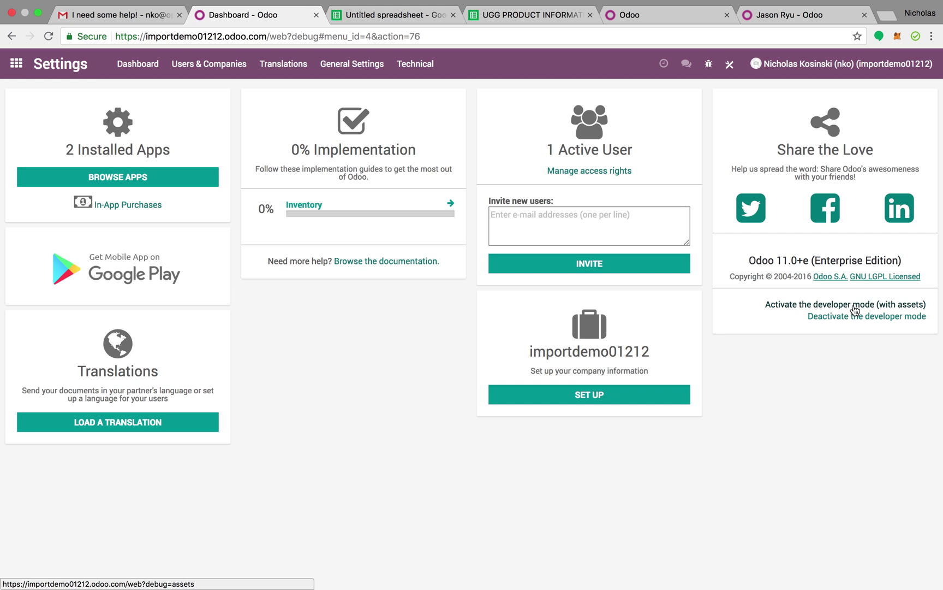
# Search the home screen for product, open the Attributes configuration, and inspect the technical field name of the Name column
pyautogui.click(18, 64)
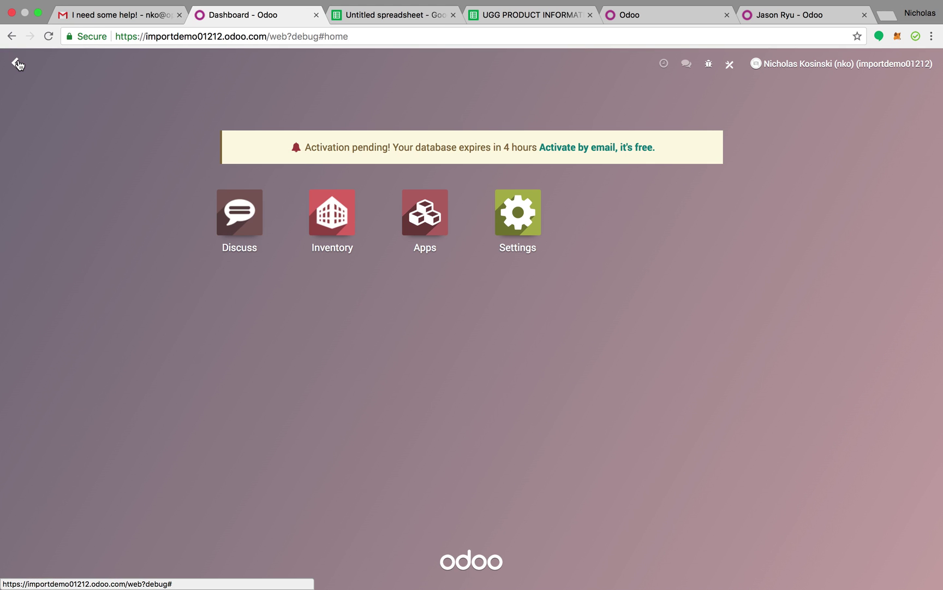
pyautogui.write('prod')
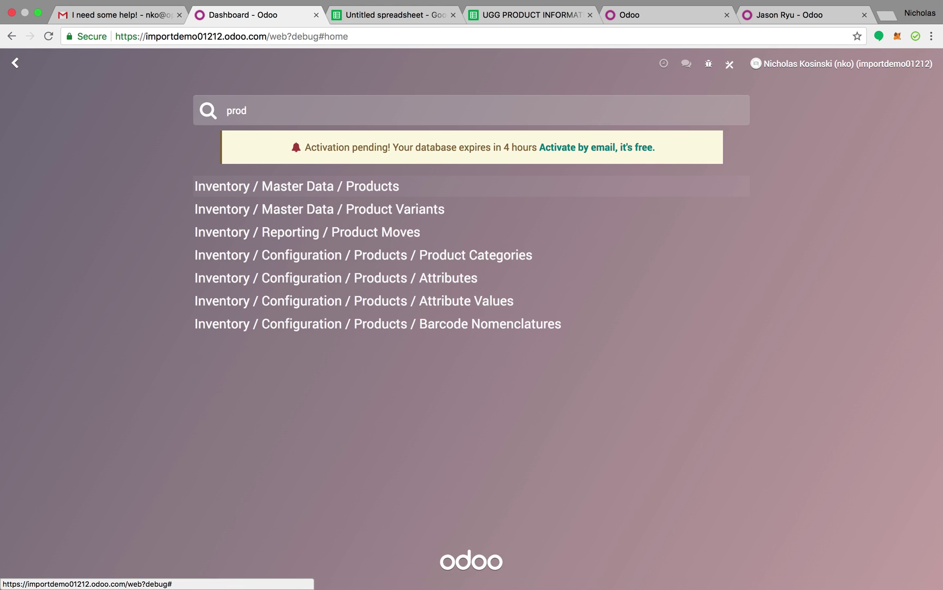
pyautogui.press('Down')
pyautogui.press('Down')
pyautogui.press('Down')
pyautogui.press('Return')
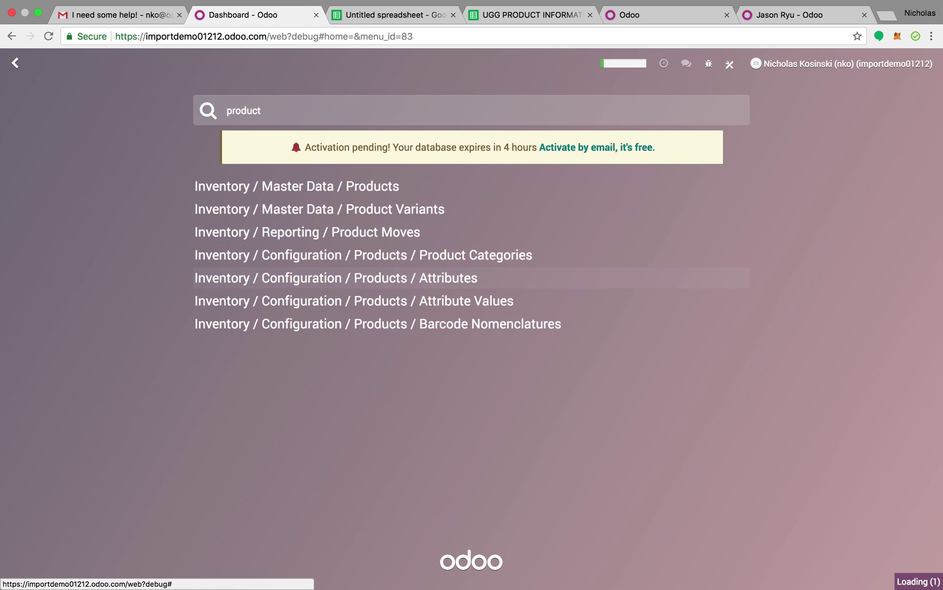
pyautogui.moveTo(41, 154)
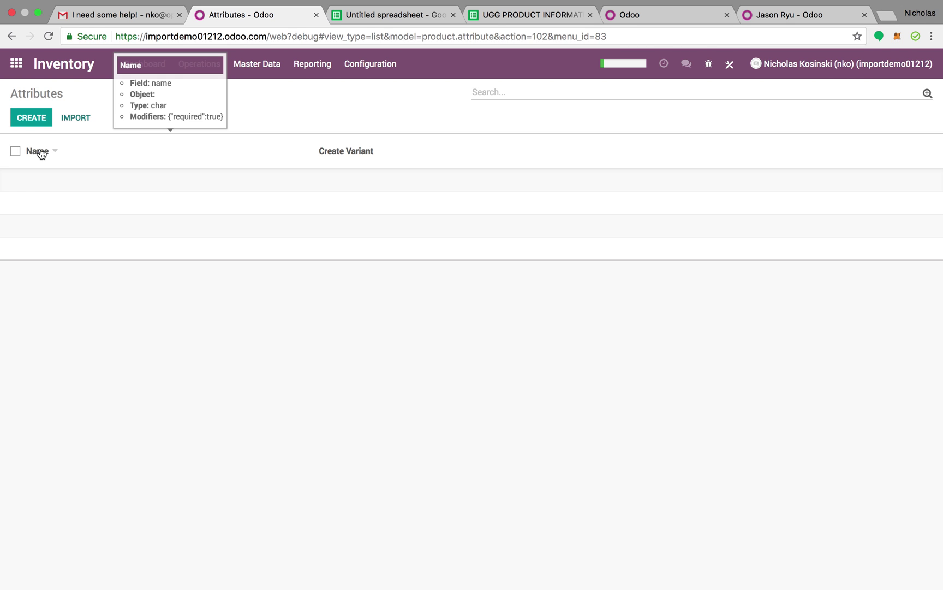
pyautogui.moveTo(331, 160)
# Switch to the Untitled spreadsheet and enter the header name in cell A1 and Color in A2 of Sheet5
pyautogui.click(399, 15)
pyautogui.write('name')
pyautogui.press('Return')
pyautogui.write('co')
pyautogui.press('BackSpace')
pyautogui.press('BackSpace')
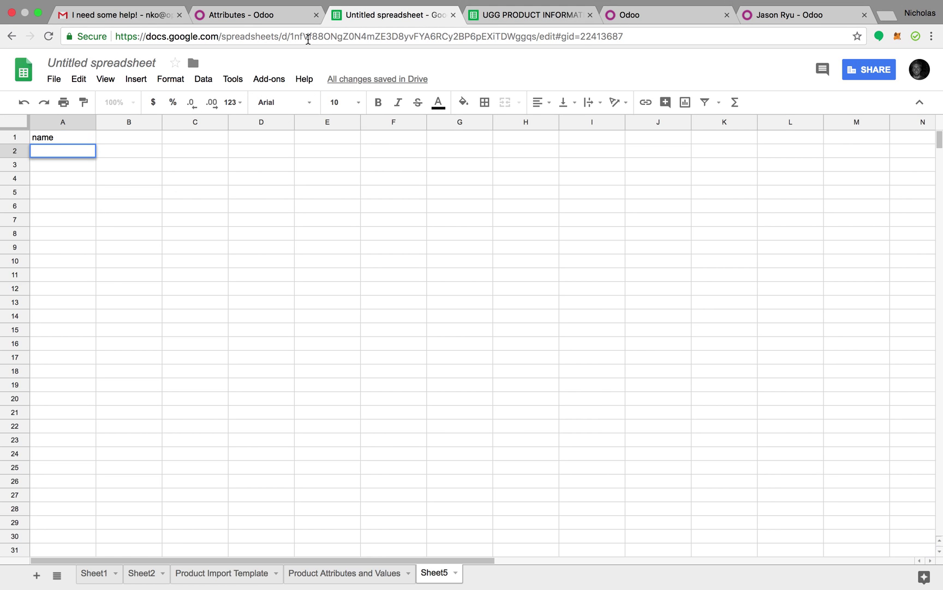
pyautogui.write('Color')
pyautogui.press('Return')
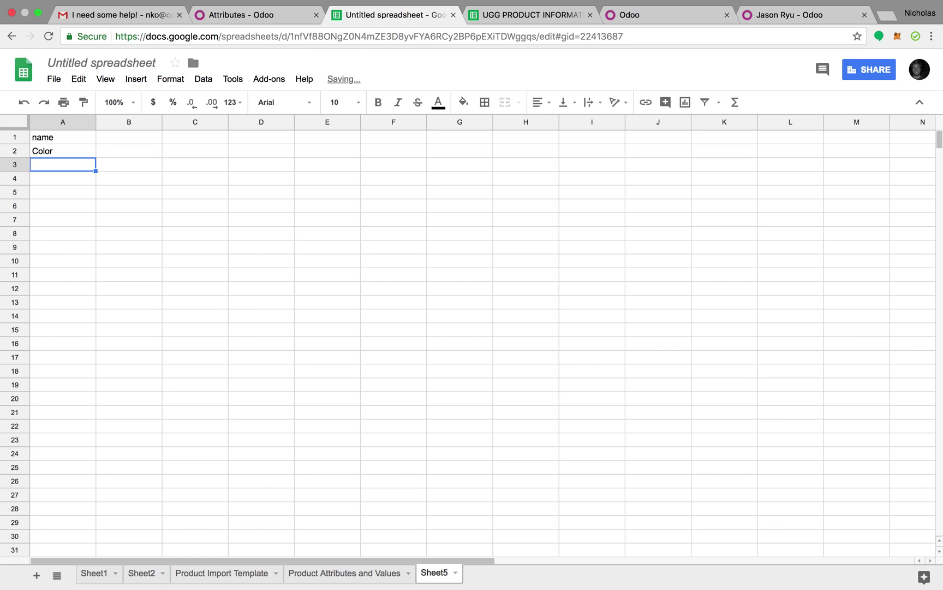
# Enter cnsize in A3 and ausize in A4, and check them against the headers in the UGG PRODUCT INFORMATION spreadsheet
pyautogui.write('cnsizre')
pyautogui.press('Return')
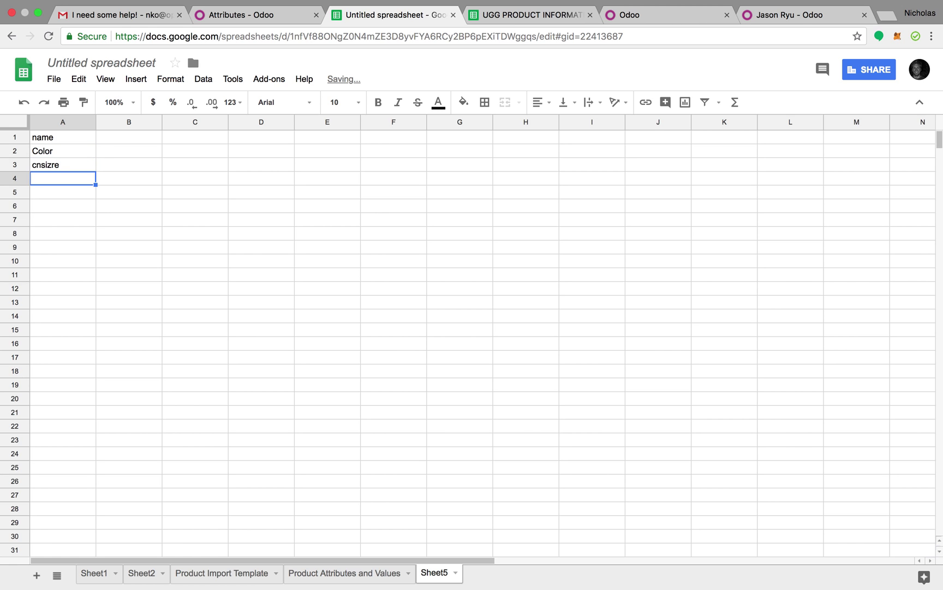
pyautogui.doubleClick(61, 166)
pyautogui.press('BackSpace')
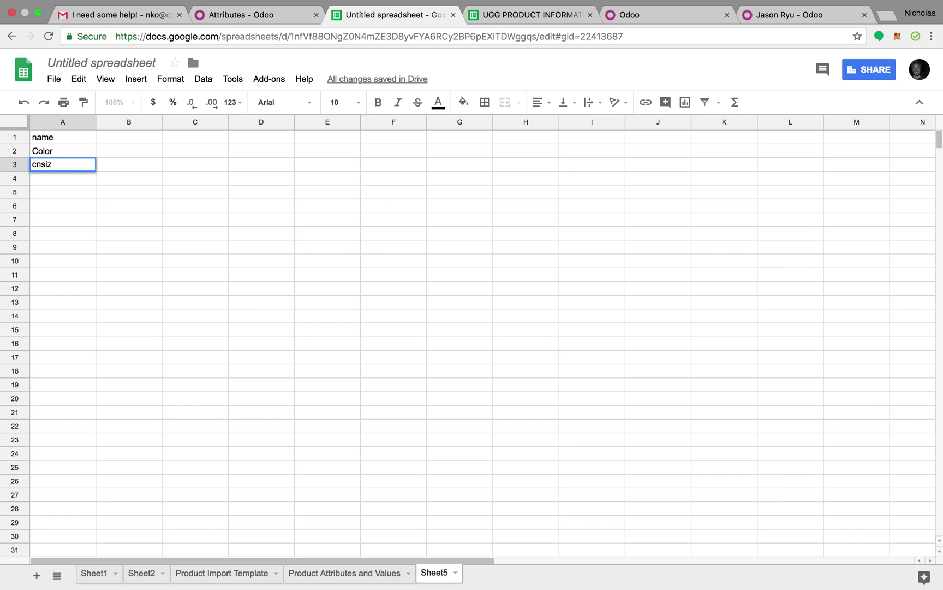
pyautogui.press('Return')
pyautogui.write('ausizre')
pyautogui.press('Return')
pyautogui.doubleClick(69, 178)
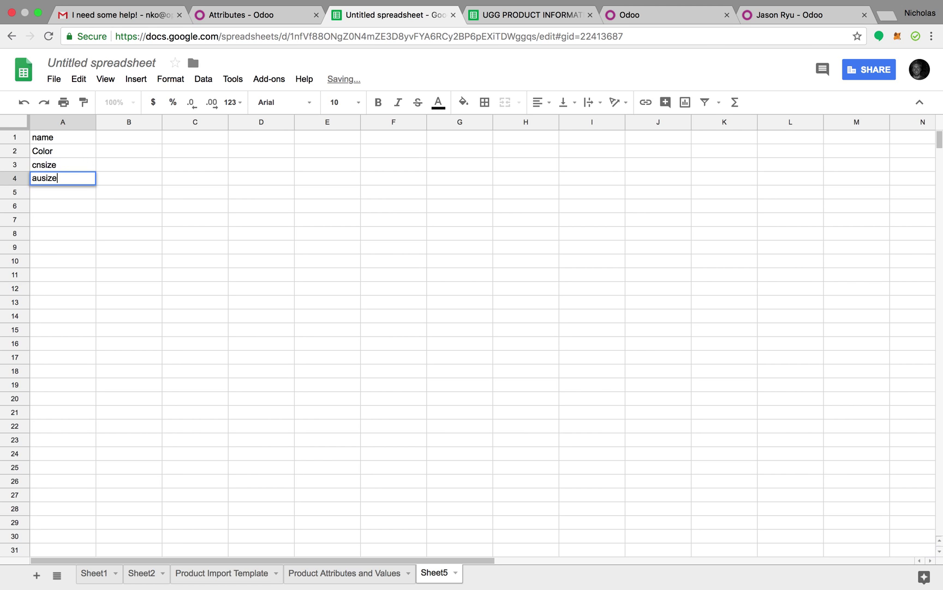
pyautogui.press('Return')
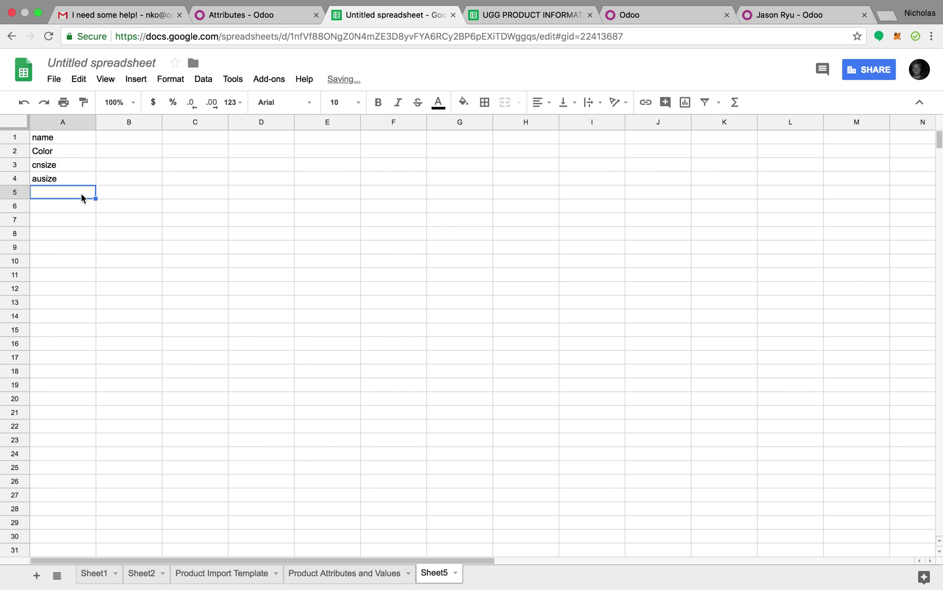
pyautogui.click(484, 20)
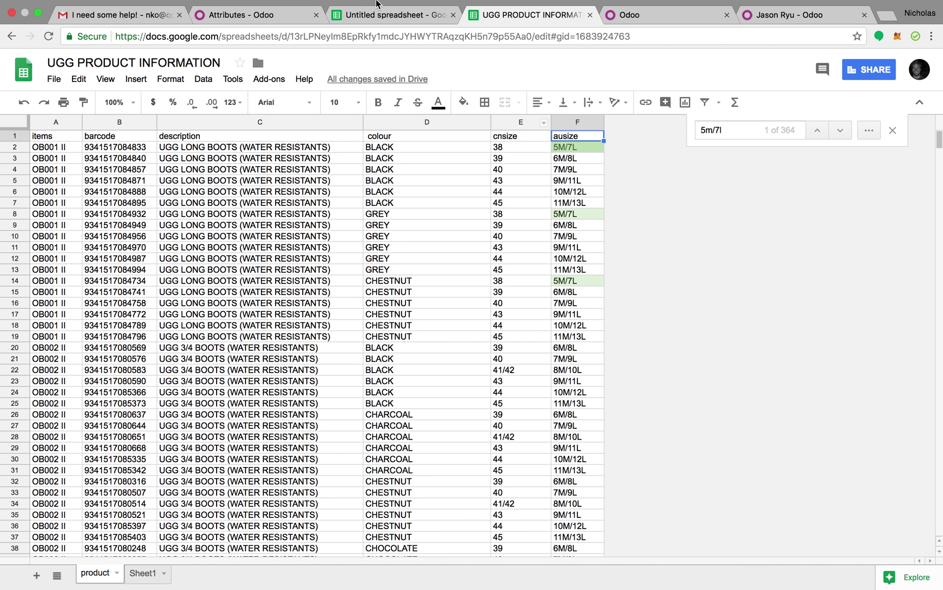
pyautogui.click(377, 14)
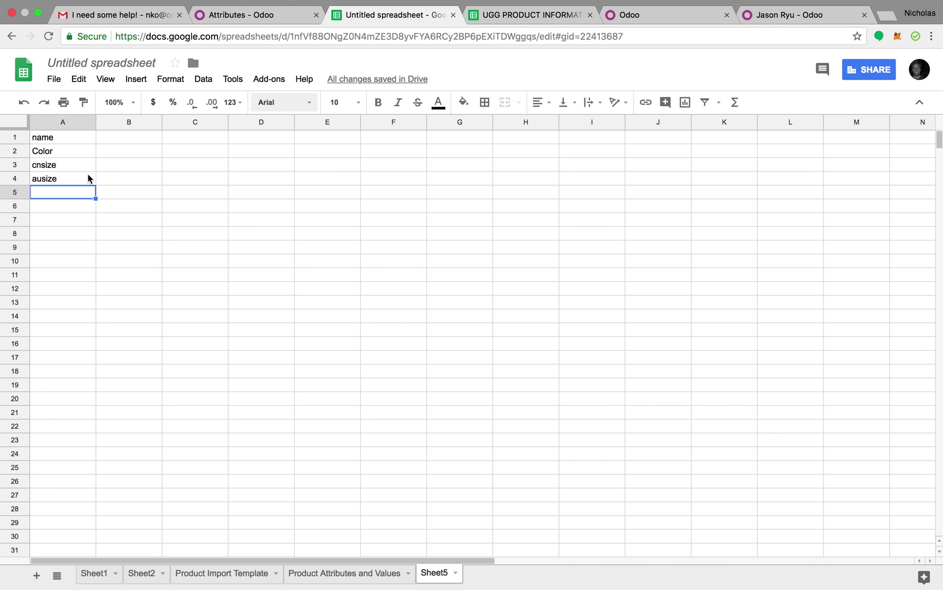
# Download Sheet5 of the Untitled spreadsheet as a CSV file
pyautogui.click(174, 222)
pyautogui.click(54, 79)
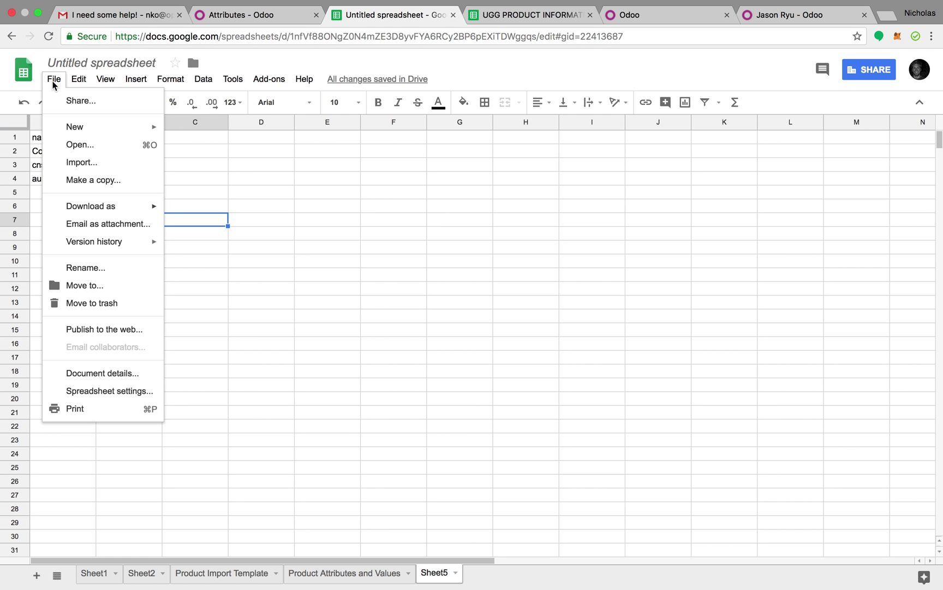
pyautogui.press('Right')
pyautogui.click(57, 82)
pyautogui.moveTo(82, 213)
pyautogui.click(261, 281)
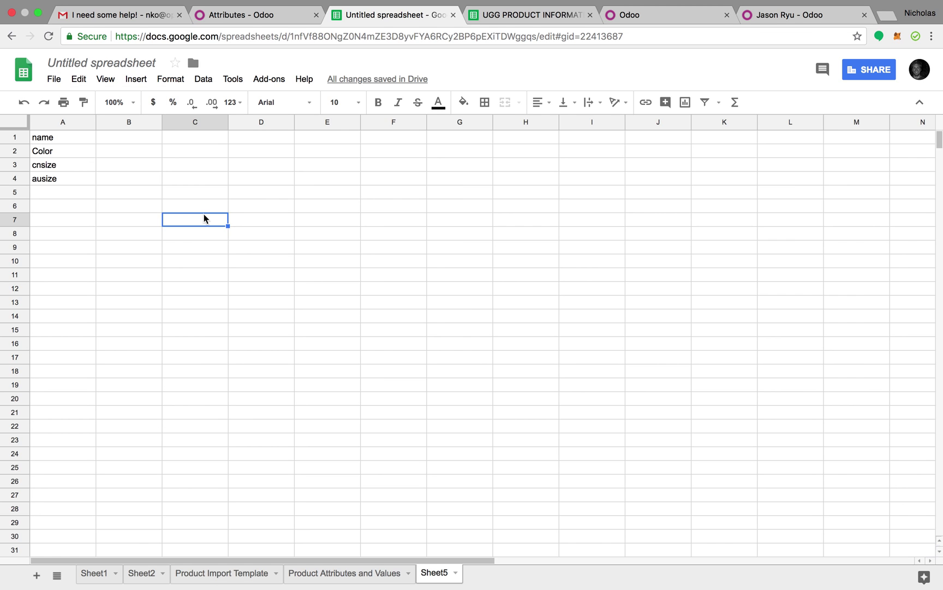
# Switch to Odoo's Attributes page, load Untitled spreadsheet - Sheet5.csv for import, and test and run the import
pyautogui.click(256, 19)
pyautogui.click(79, 119)
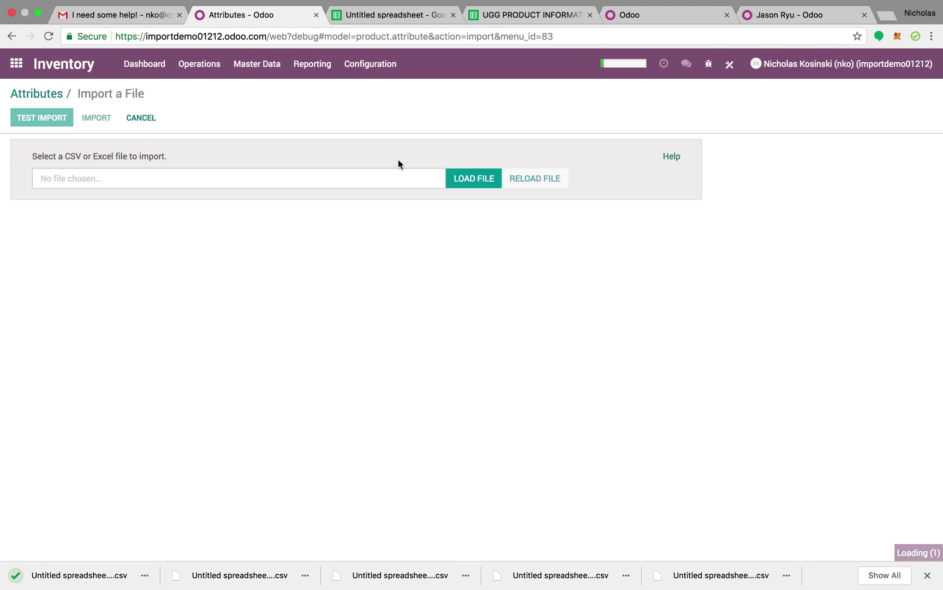
pyautogui.click(474, 179)
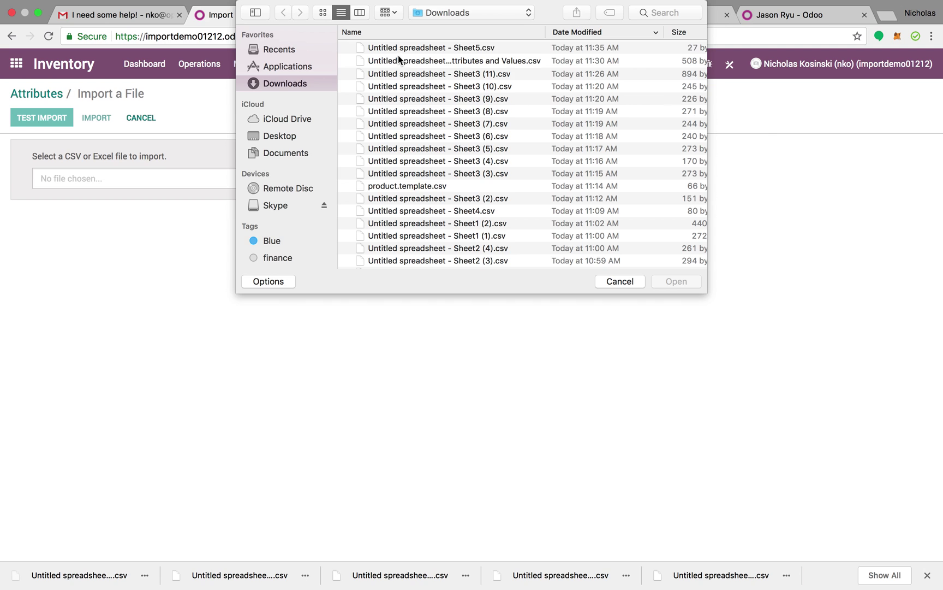
pyautogui.doubleClick(399, 38)
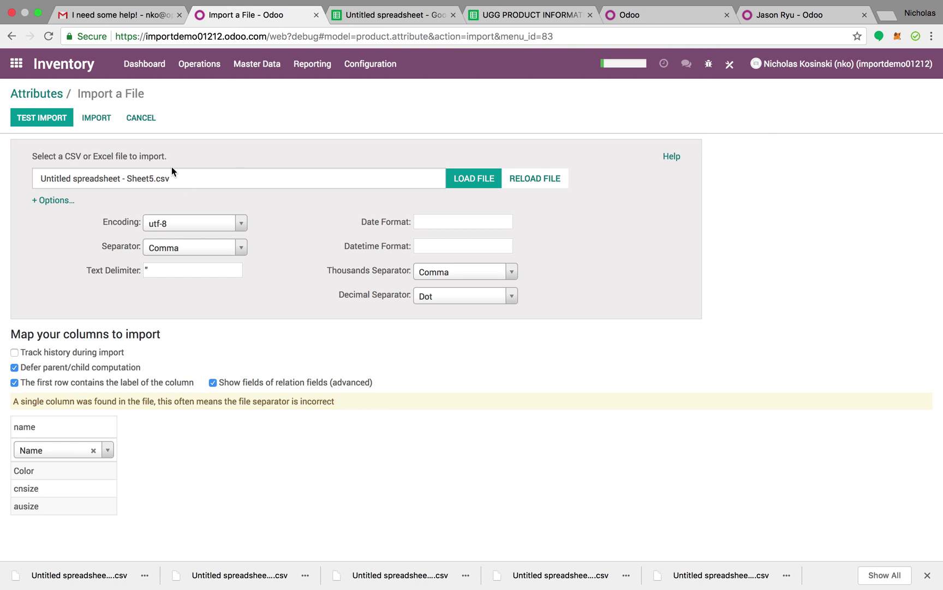
pyautogui.click(43, 117)
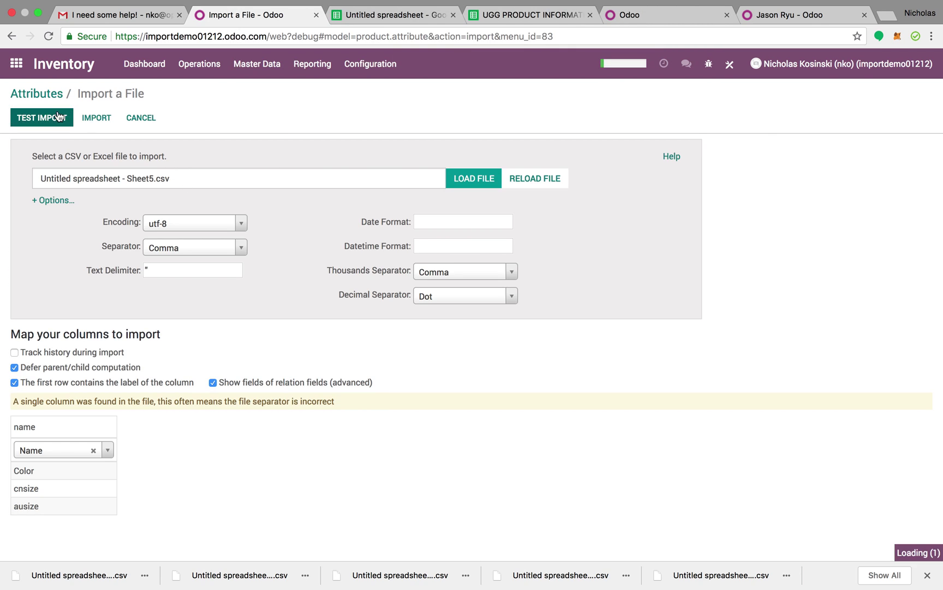
pyautogui.click(97, 118)
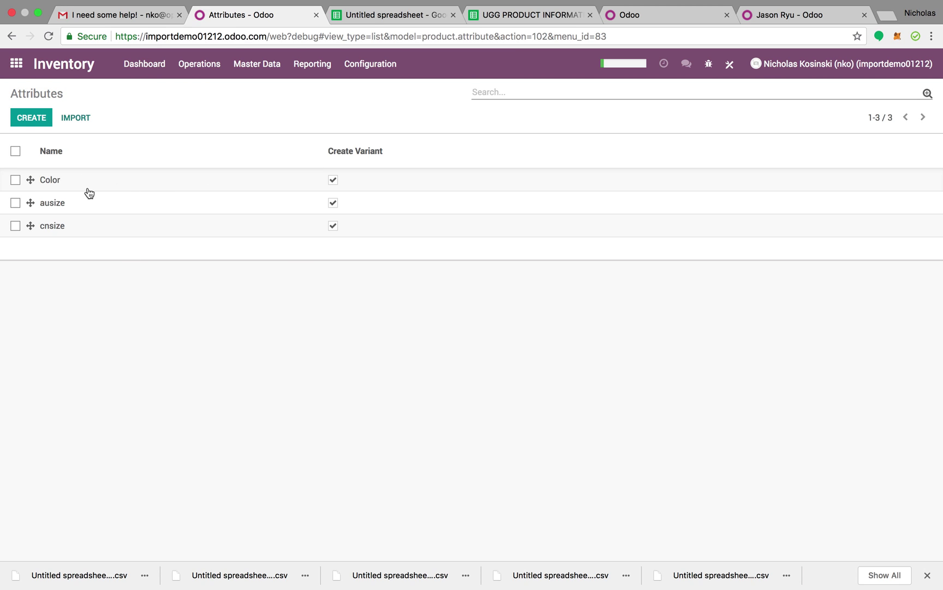
# Open the Attribute Values configuration in Inventory and inspect the technical field names of the Attribute and Value columns
pyautogui.click(364, 70)
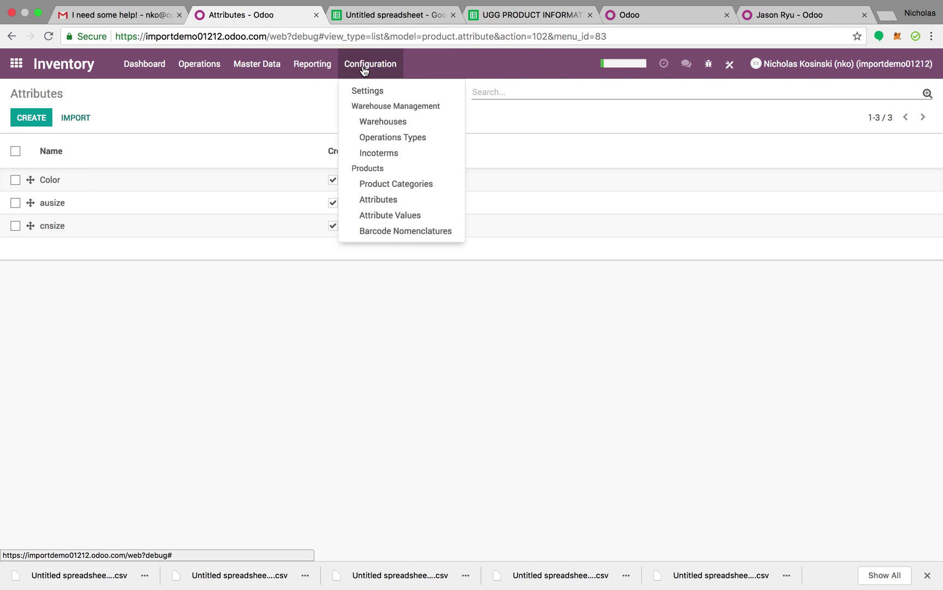
pyautogui.click(240, 344)
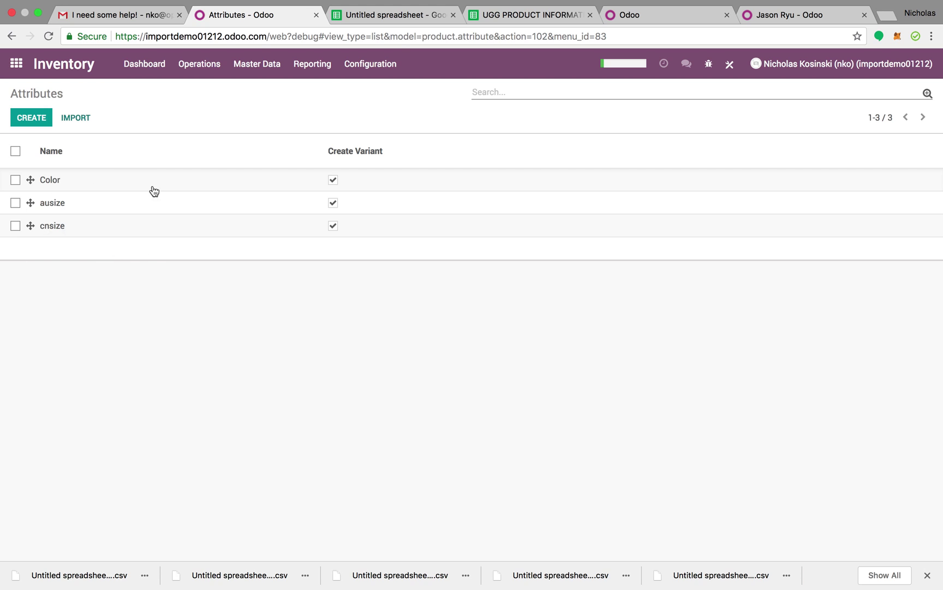
pyautogui.click(365, 65)
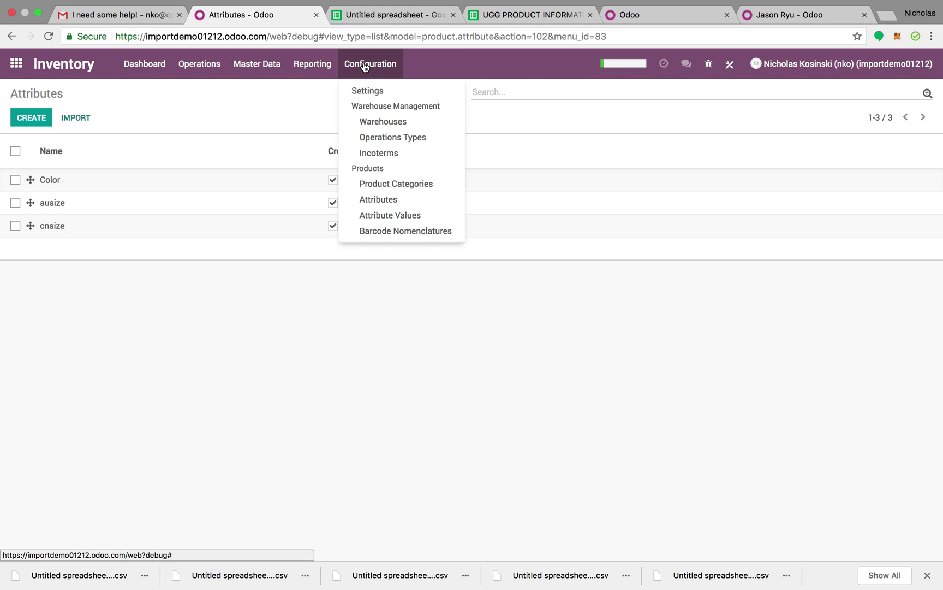
pyautogui.click(404, 216)
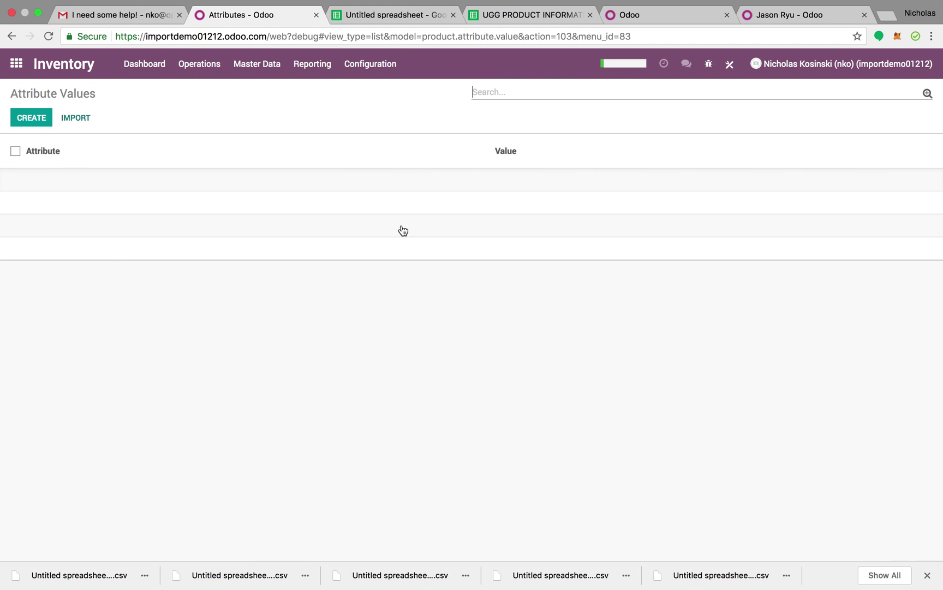
pyautogui.moveTo(37, 156)
pyautogui.moveTo(512, 152)
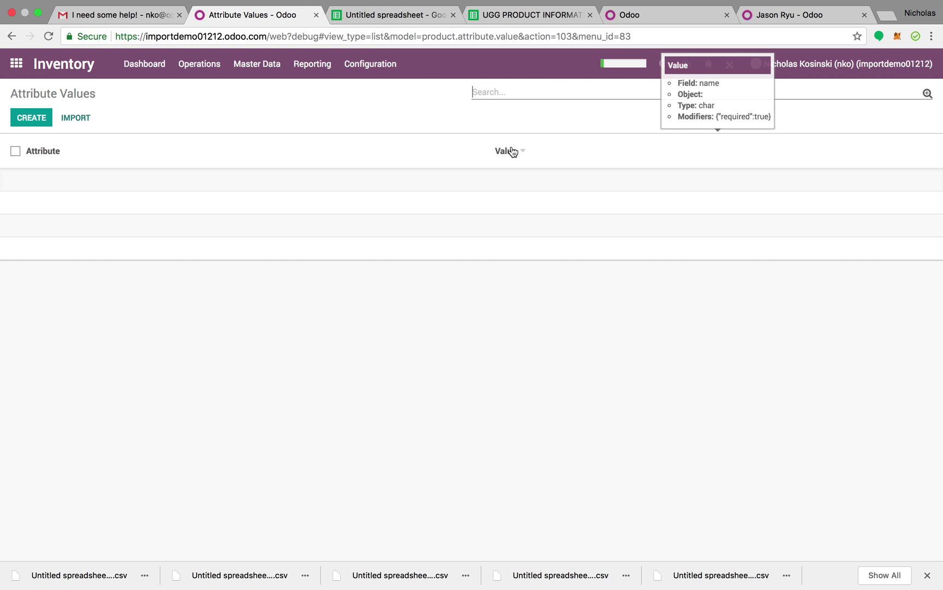
# Switch to the Untitled spreadsheet and set the Sheet5 headers to attribute_id in A1 and name in B1
pyautogui.click(360, 16)
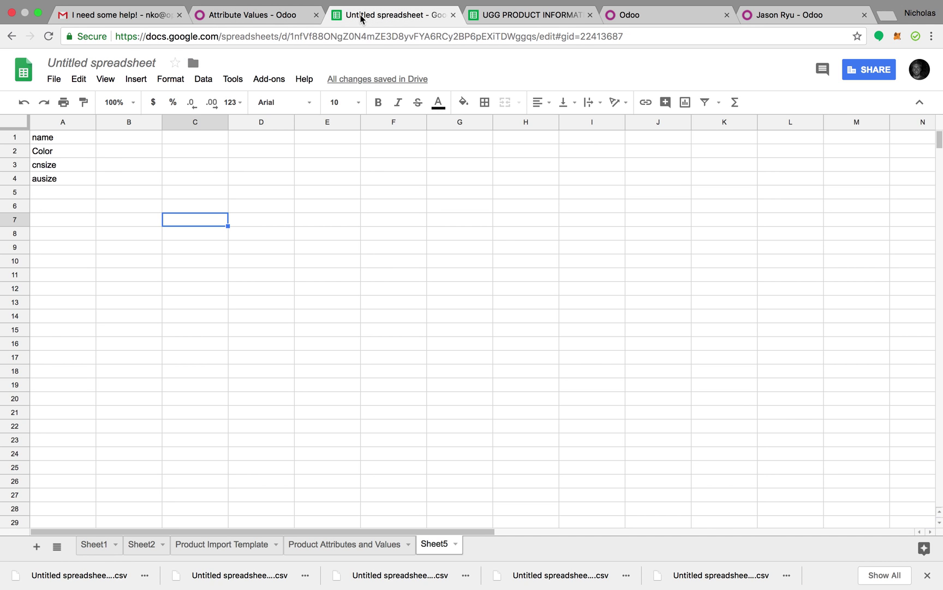
pyautogui.click(58, 139)
pyautogui.write('attribute_id')
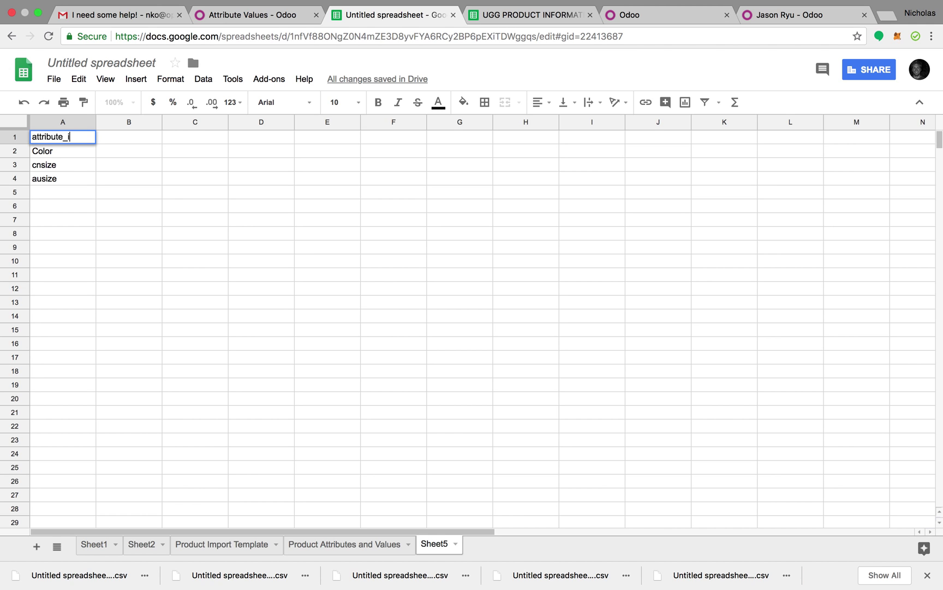
pyautogui.press('Tab')
pyautogui.write('nae')
pyautogui.press('BackSpace')
pyautogui.write('me')
pyautogui.press('Return')
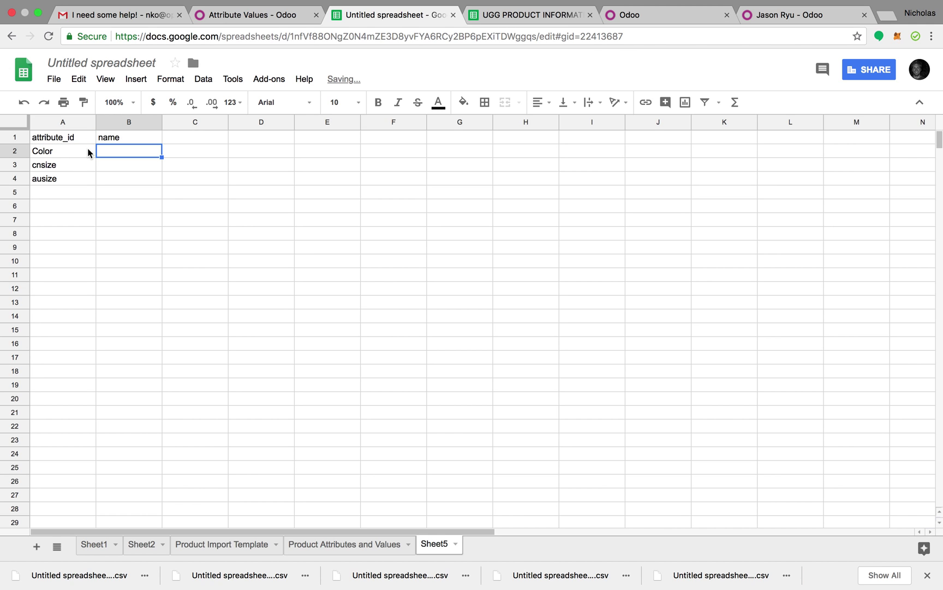
# Recheck the Value column in Odoo, enter B beside Color in Sheet5, and delete the cnsize and ausize entries in column A
pyautogui.click(247, 19)
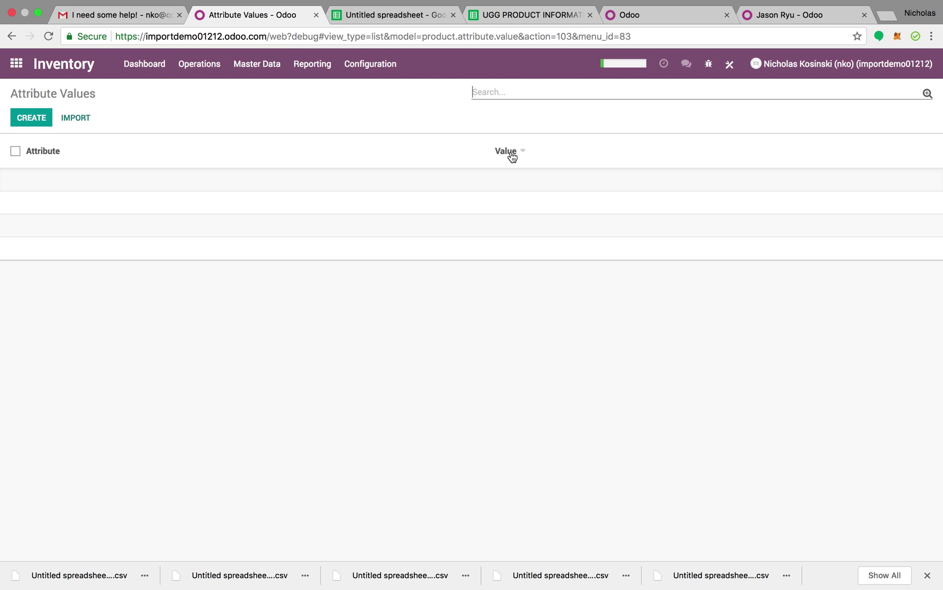
pyautogui.click(401, 21)
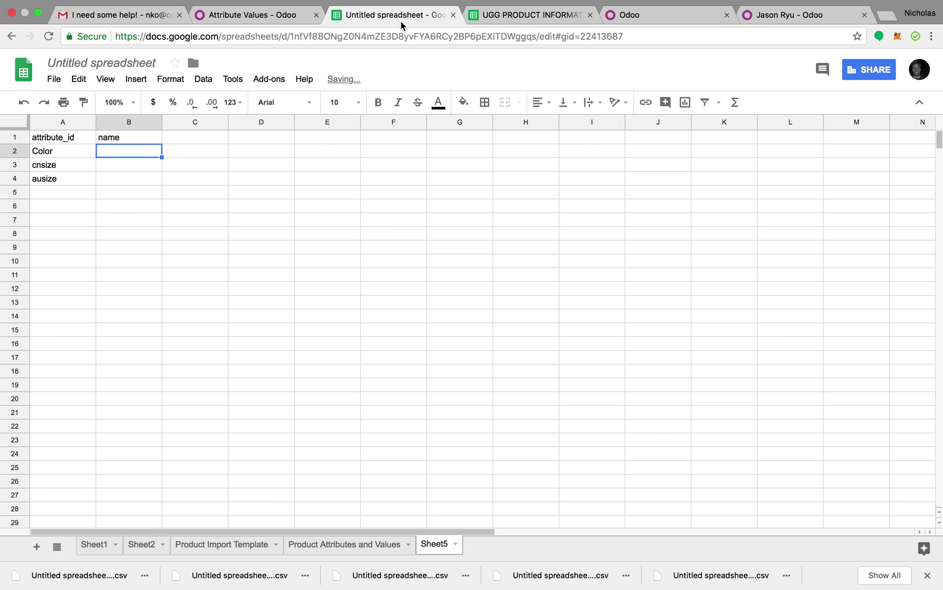
pyautogui.write('B')
pyautogui.moveTo(71, 169); pyautogui.dragTo(70, 183)
pyautogui.press('Delete')
pyautogui.click(68, 155)
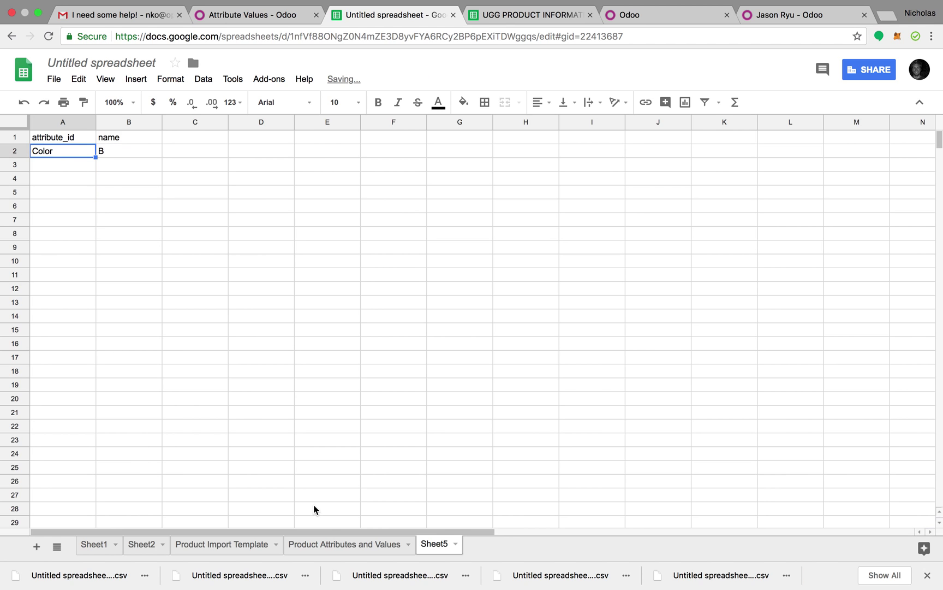
# On the Product Attributes and Values sheet, replace Size with cnsize in A2 and fill it down through A8
pyautogui.click(334, 544)
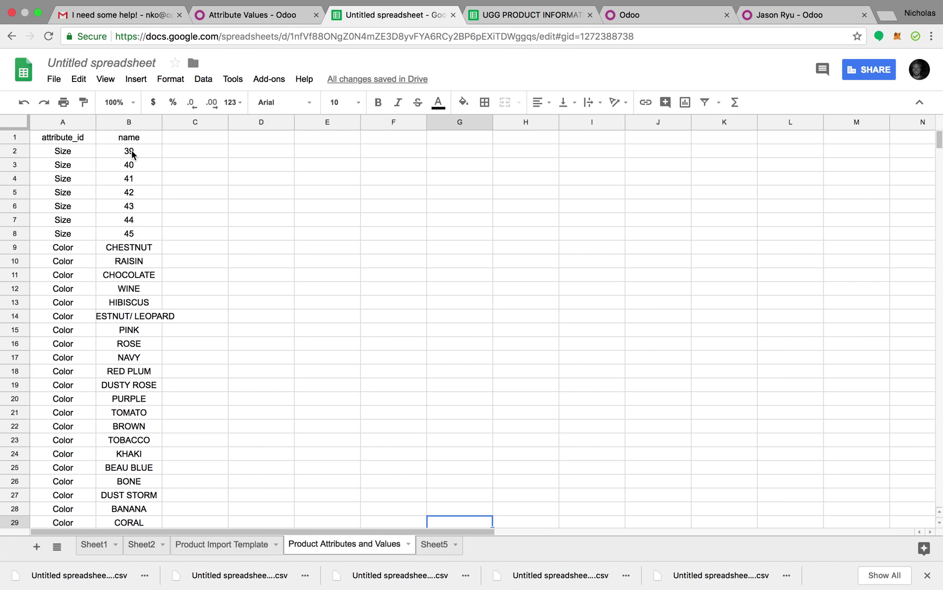
pyautogui.click(76, 151)
pyautogui.doubleClick(76, 152)
pyautogui.press('BackSpace')
pyautogui.press('BackSpace')
pyautogui.press('BackSpace')
pyautogui.press('BackSpace')
pyautogui.write('cnsize')
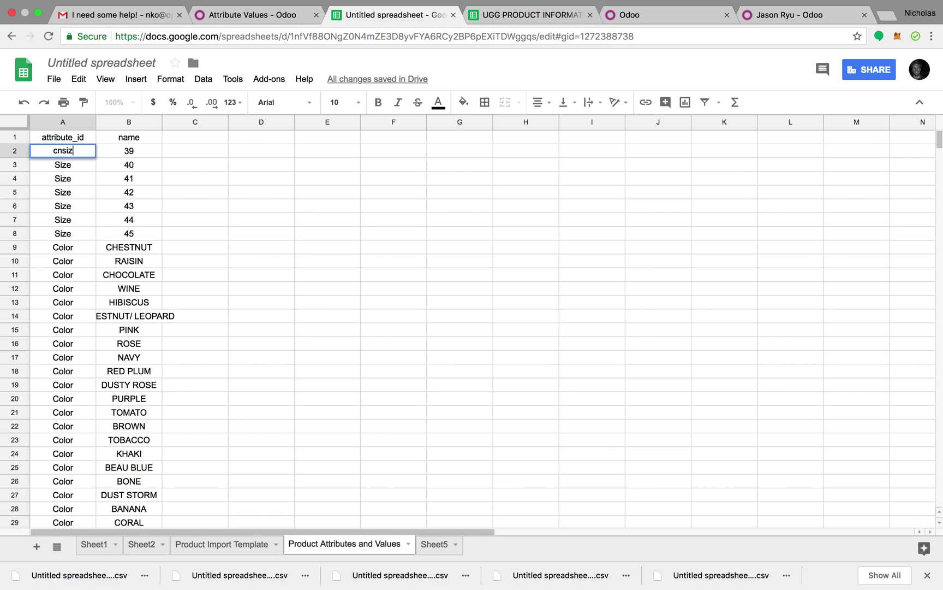
pyautogui.press('Return')
pyautogui.click(80, 150)
pyautogui.moveTo(96, 158); pyautogui.dragTo(94, 233)
pyautogui.click(232, 219)
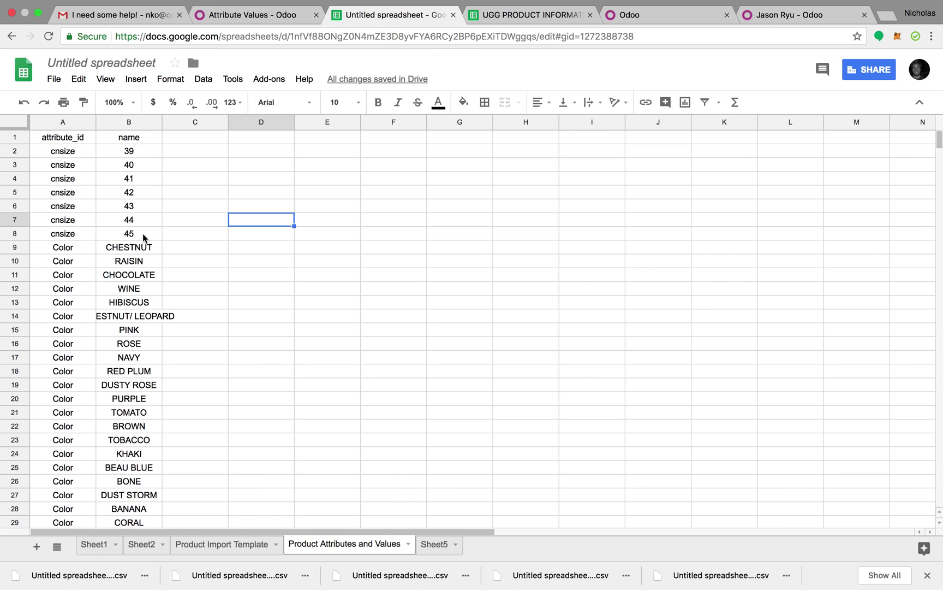
# Insert a blank row above the first Color row and enter ausize as its attribute_id in A9
pyautogui.moveTo(194, 151); pyautogui.dragTo(194, 233)
pyautogui.click(113, 235)
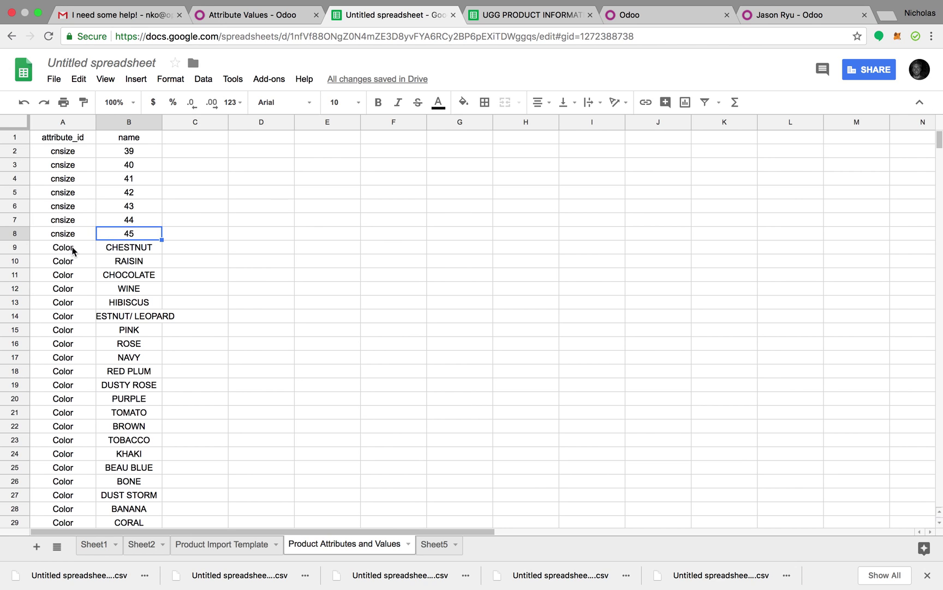
pyautogui.rightClick(15, 250)
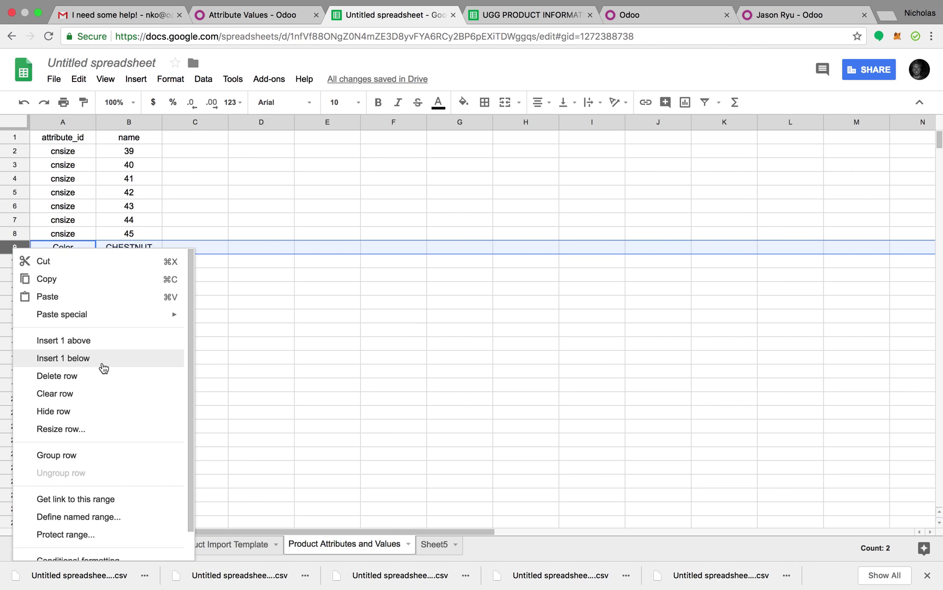
pyautogui.click(111, 341)
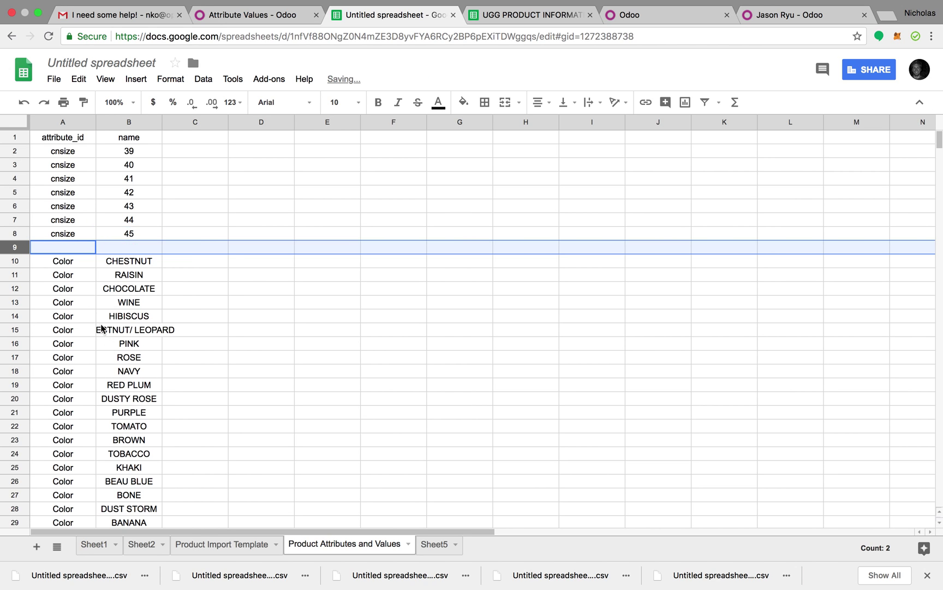
pyautogui.click(67, 250)
pyautogui.write('ausize')
pyautogui.press('Tab')
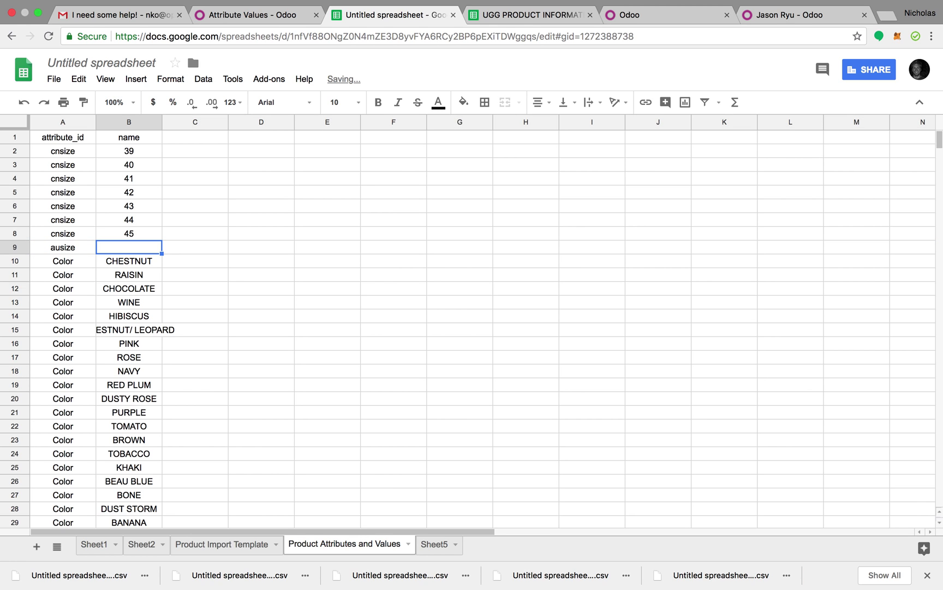
# Look up the first ausize value in the UGG PRODUCT INFORMATION spreadsheet and enter 5M/7L in B9 of Product Attributes and Values
pyautogui.click(514, 16)
pyautogui.click(578, 148)
pyautogui.click(235, 16)
pyautogui.click(375, 16)
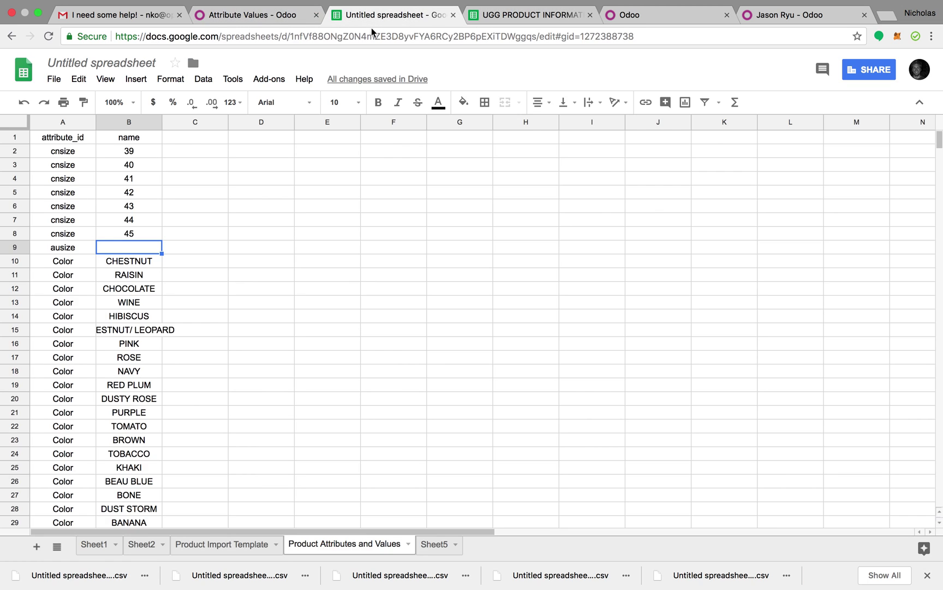
pyautogui.write('5M/7L')
pyautogui.click(241, 283)
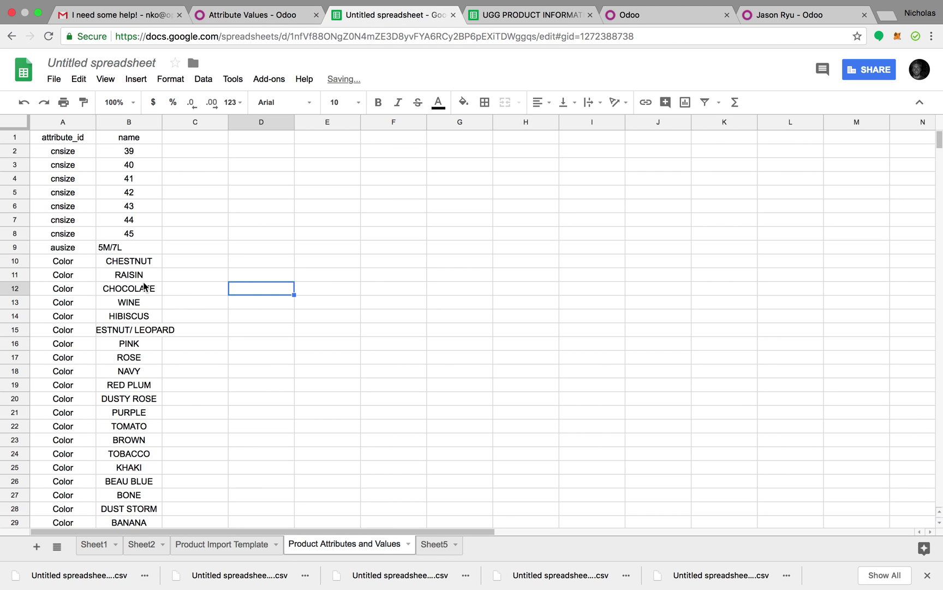
# Download the Product Attributes and Values sheet as a comma-separated values file
pyautogui.click(55, 80)
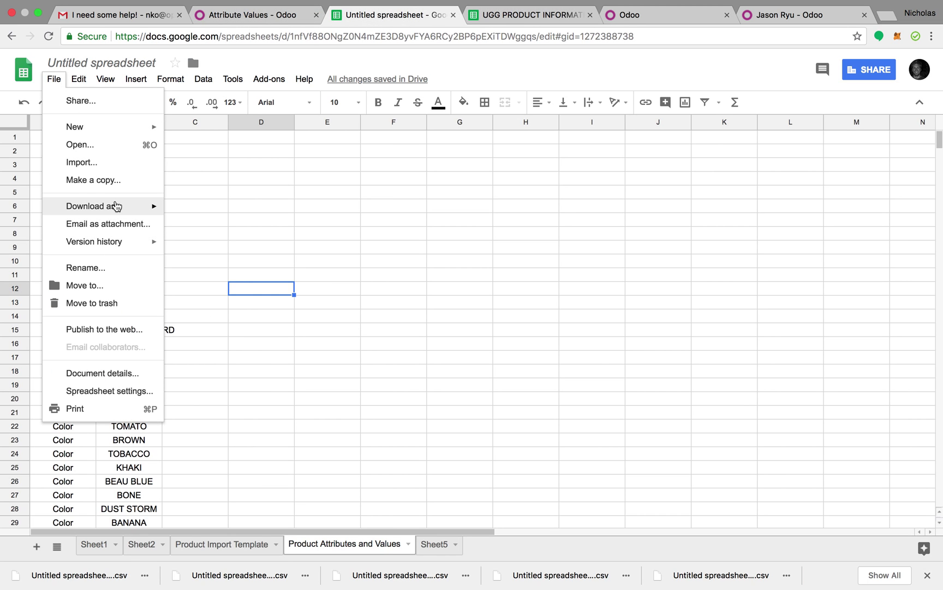
pyautogui.moveTo(116, 206)
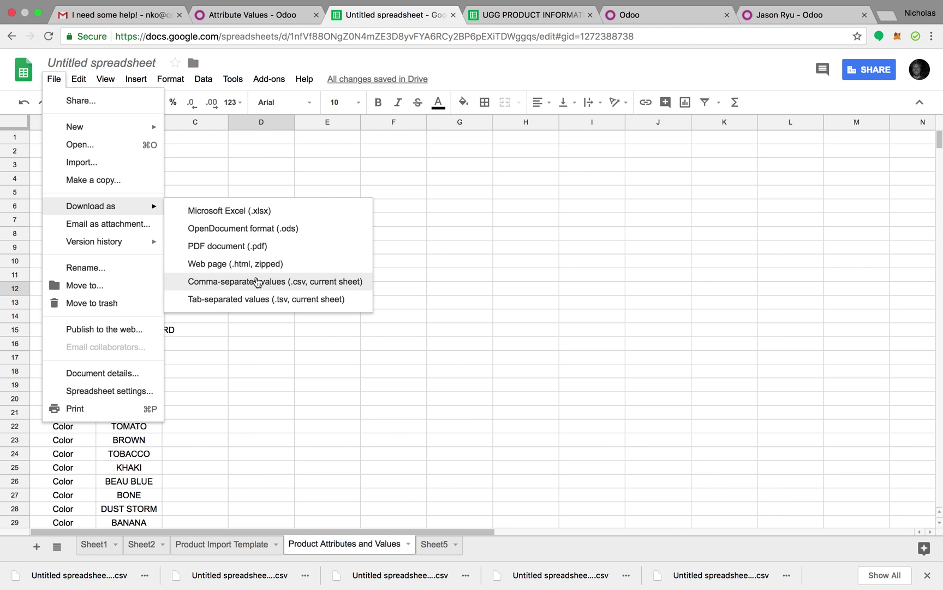
pyautogui.click(258, 281)
pyautogui.click(237, 7)
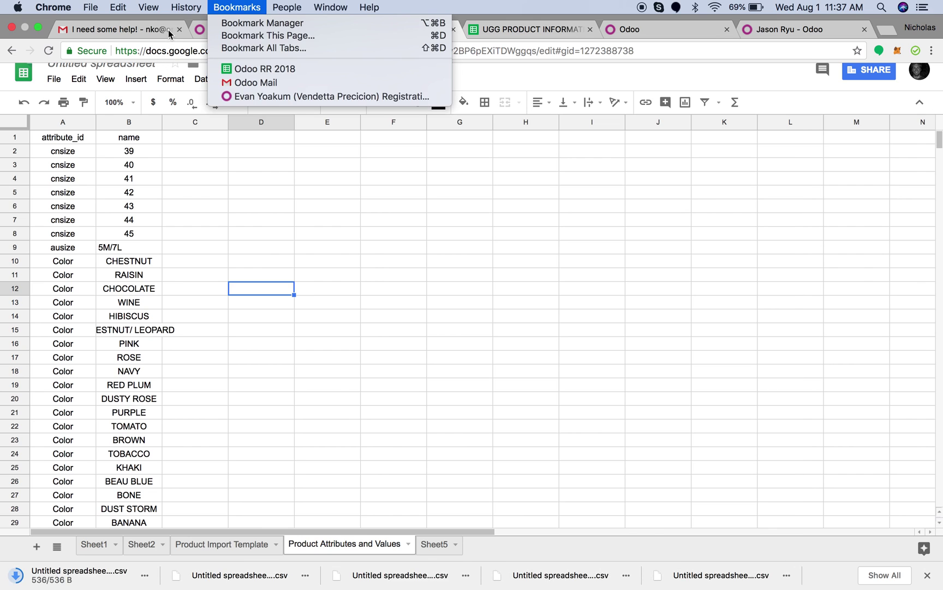
# Switch to Odoo's Attribute Values and load "Untitled spreadsheet - Product Attributes and Values (1).csv" as the file to import
pyautogui.click(236, 29)
pyautogui.click(236, 30)
pyautogui.click(91, 126)
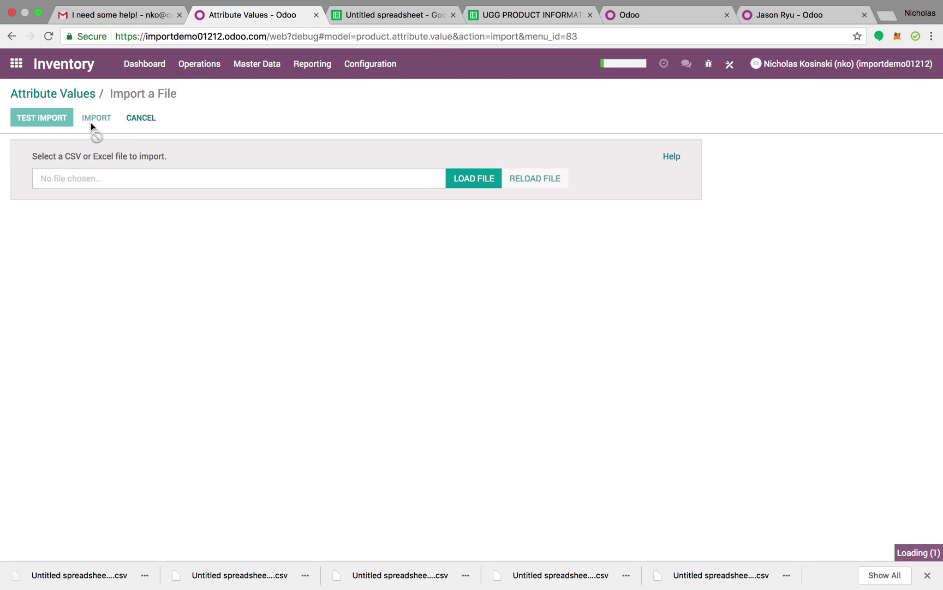
pyautogui.click(498, 185)
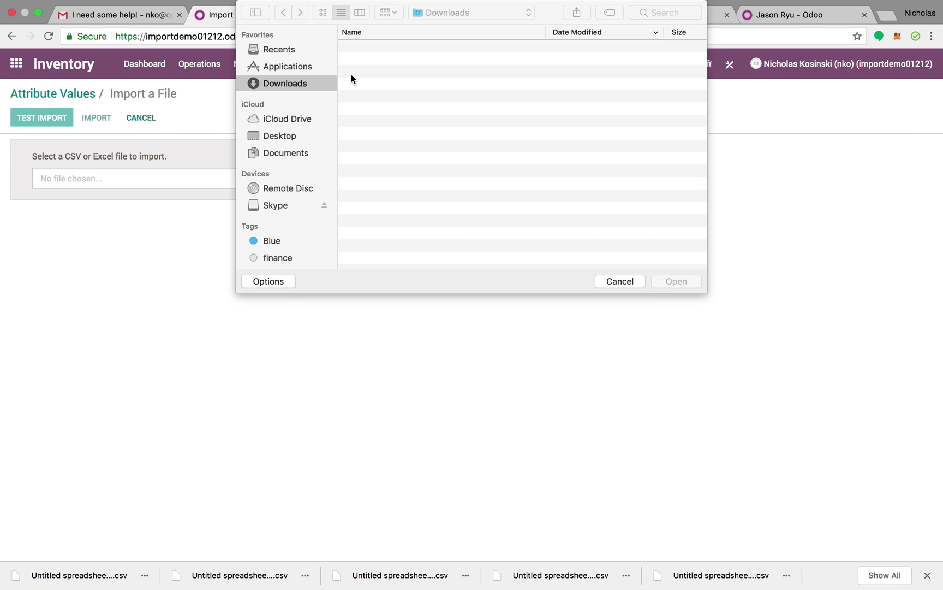
pyautogui.doubleClick(388, 48)
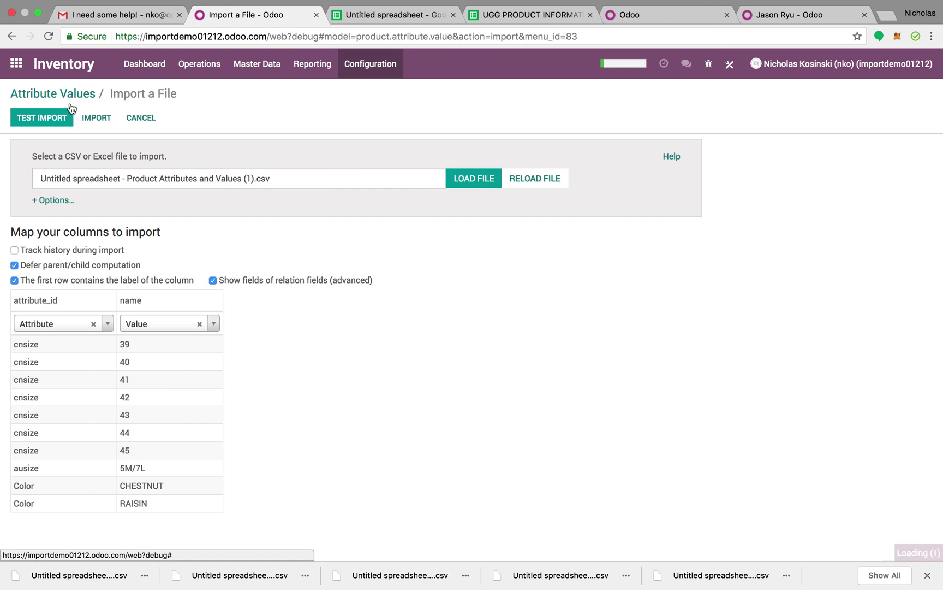
# Test and run the import of the attribute values, and review the Color, ausize and cnsize entries in the list
pyautogui.click(70, 116)
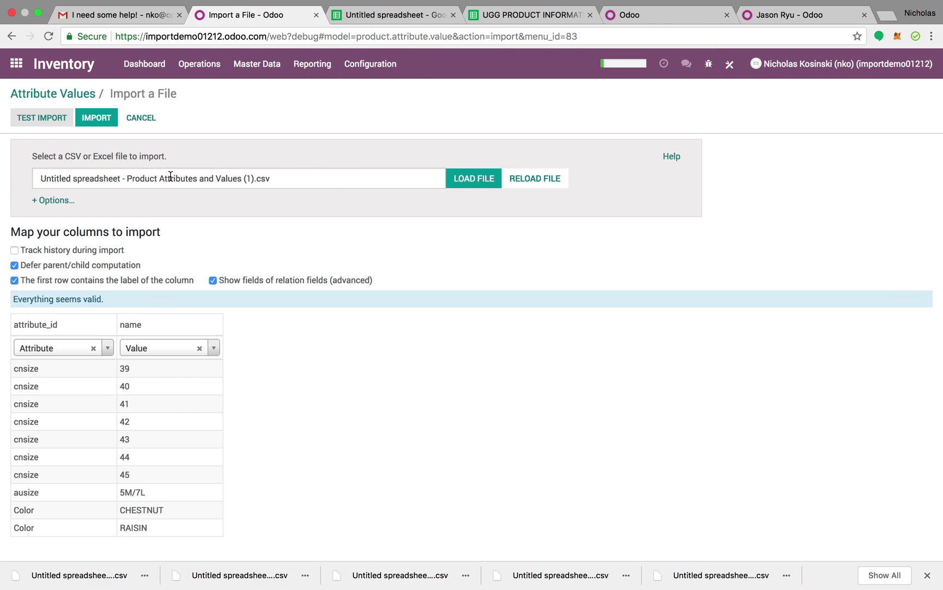
pyautogui.click(96, 117)
pyautogui.scroll(-8, 435, 363)
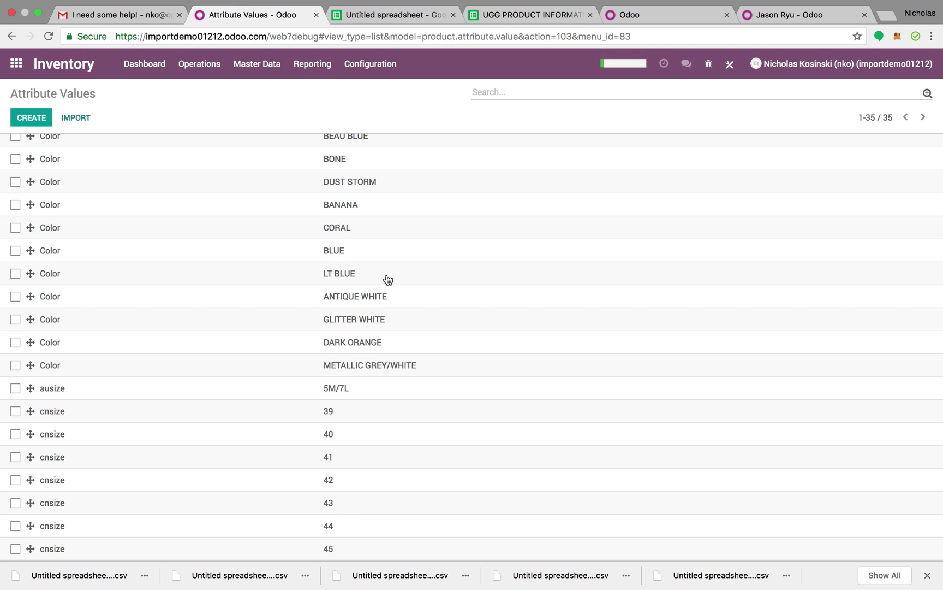
pyautogui.scroll(8, 388, 280)
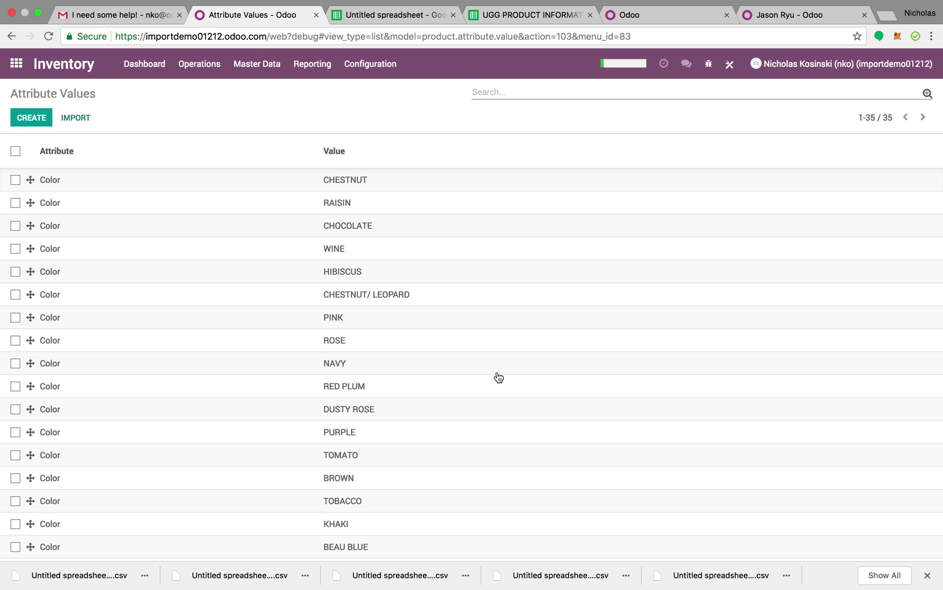
# Go to the Products list in Inventory and start a new blank product form
pyautogui.click(257, 64)
pyautogui.click(260, 88)
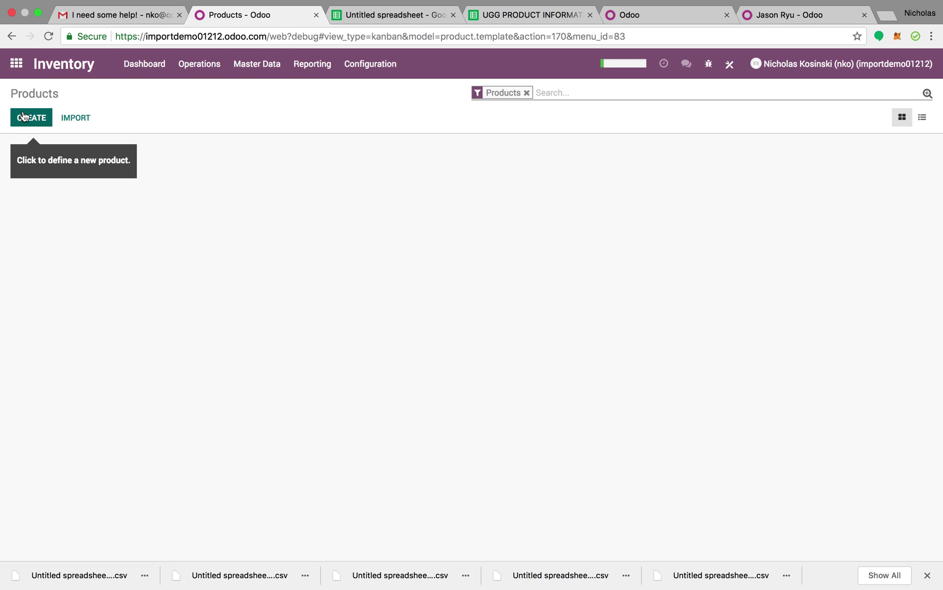
pyautogui.click(23, 116)
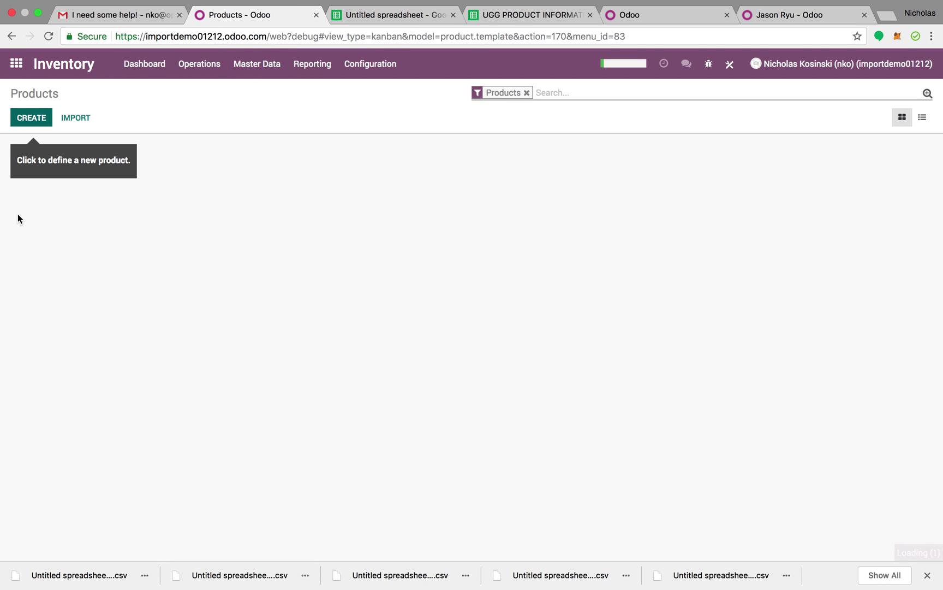
# On the spreadsheet's Product Import Template sheet, enter barcode as the missing column header in C1
pyautogui.click(410, 17)
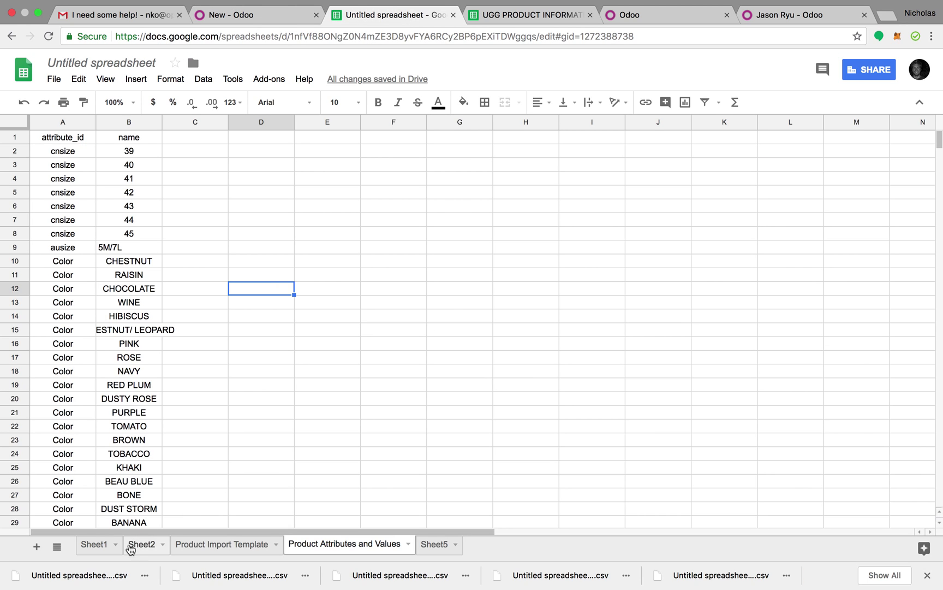
pyautogui.click(197, 545)
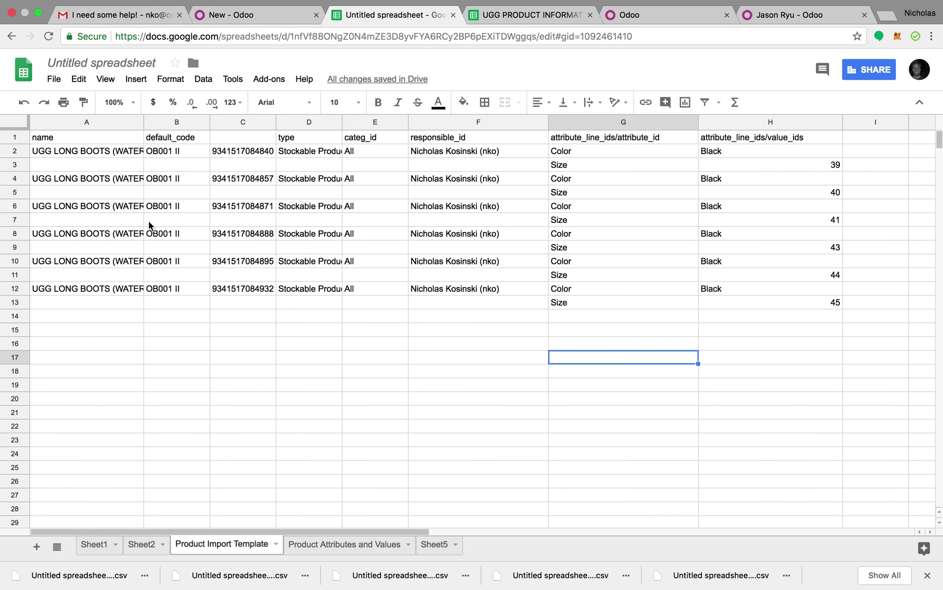
pyautogui.click(81, 142)
pyautogui.press('Right')
pyautogui.press('Right')
pyautogui.press('Right')
pyautogui.press('Right')
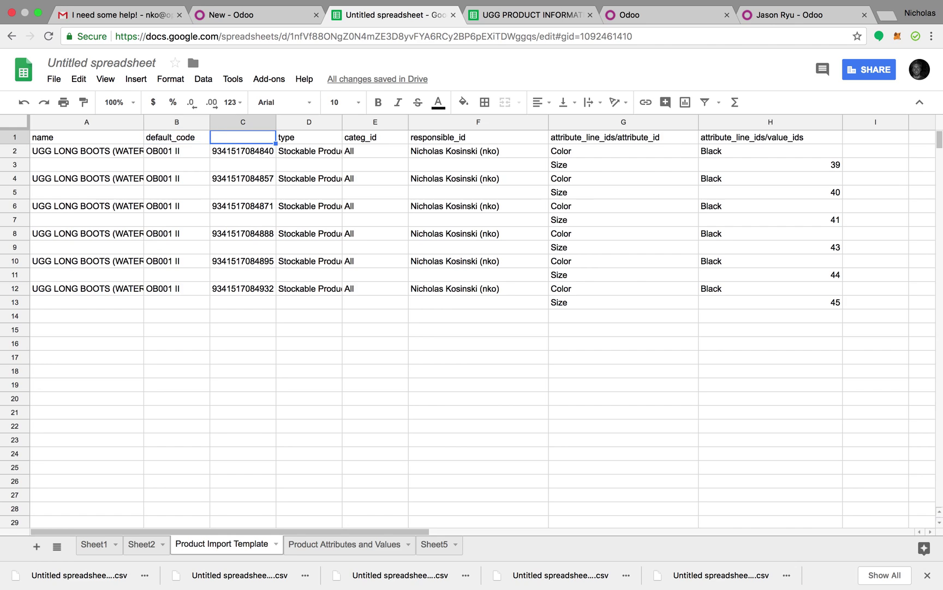
pyautogui.press('Right')
pyautogui.press('Right')
pyautogui.press('Left')
pyautogui.press('Left')
pyautogui.press('Left')
pyautogui.press('Left')
pyautogui.write('barco')
pyautogui.press('BackSpace')
pyautogui.press('BackSpace')
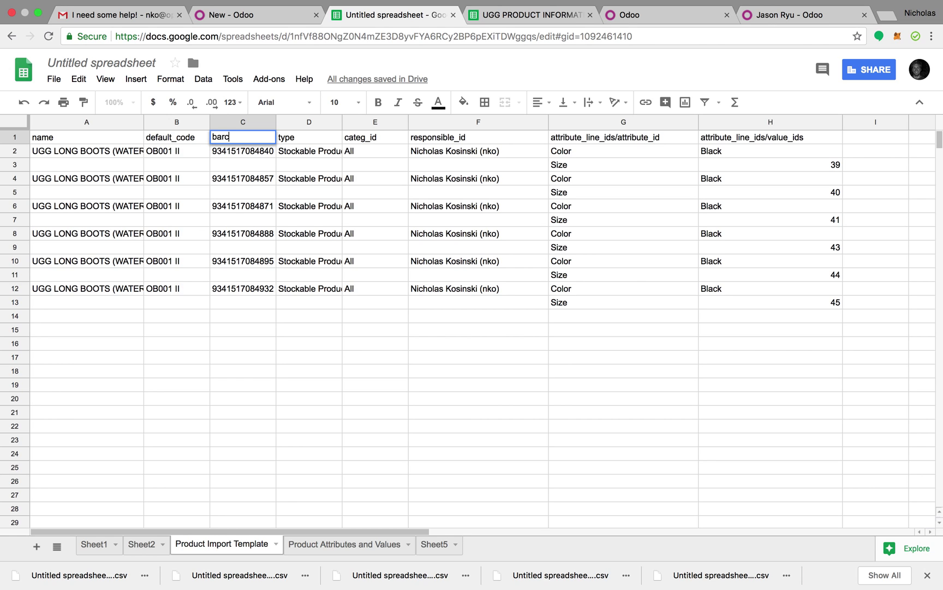
pyautogui.write('code')
pyautogui.press('Return')
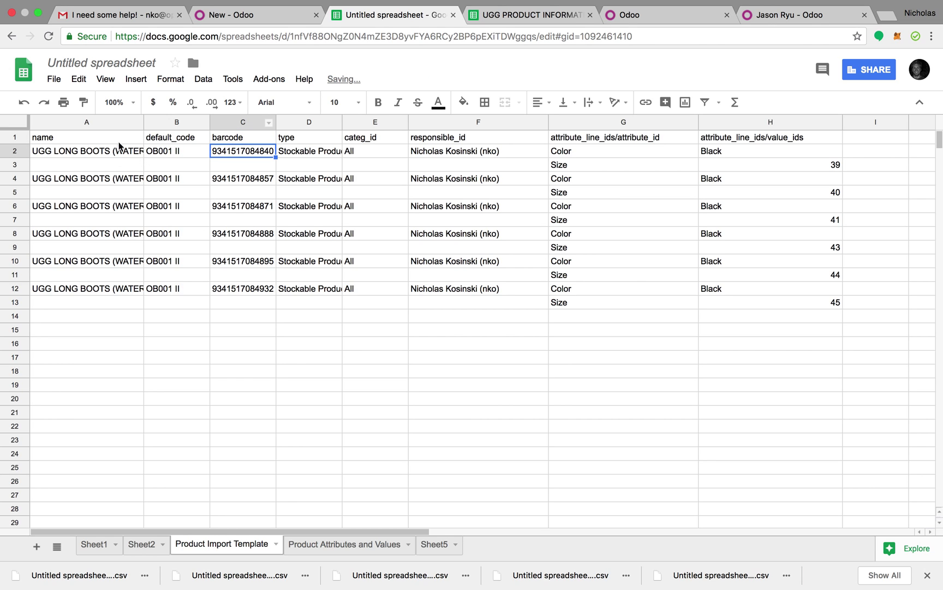
# Switch to the new Odoo product form and inspect the technical field names of Category and the variant Attribute
pyautogui.click(260, 20)
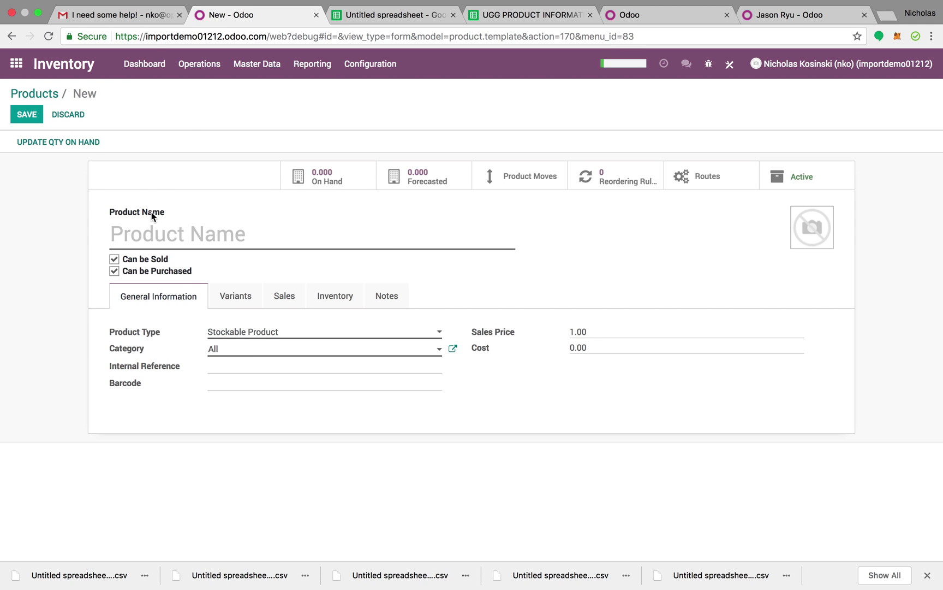
pyautogui.moveTo(153, 216)
pyautogui.moveTo(128, 331)
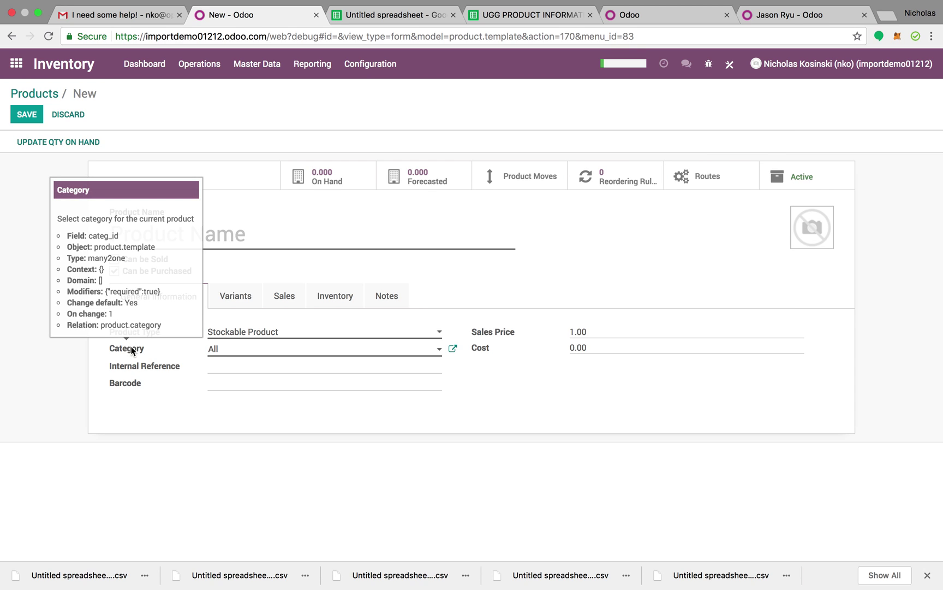
pyautogui.click(235, 289)
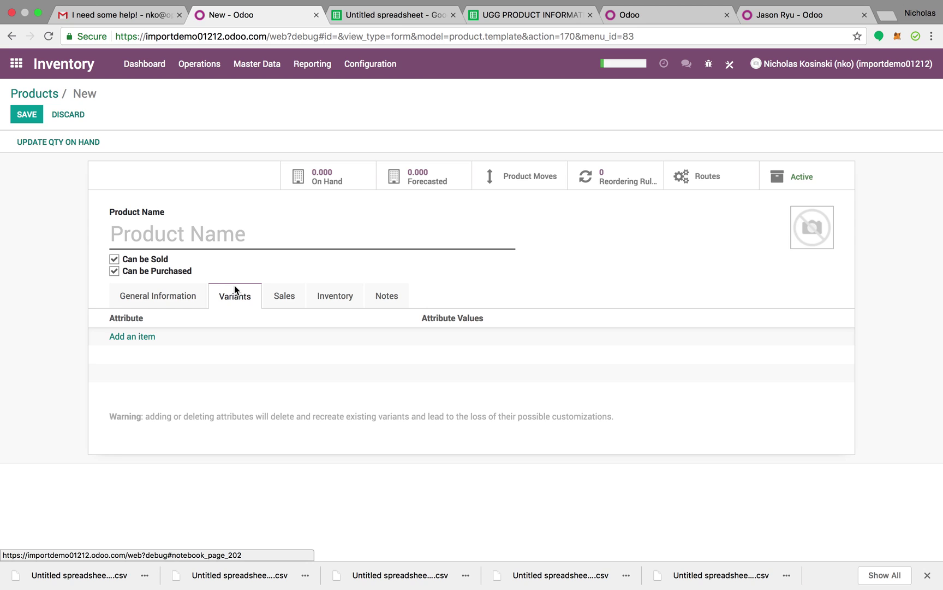
pyautogui.click(128, 338)
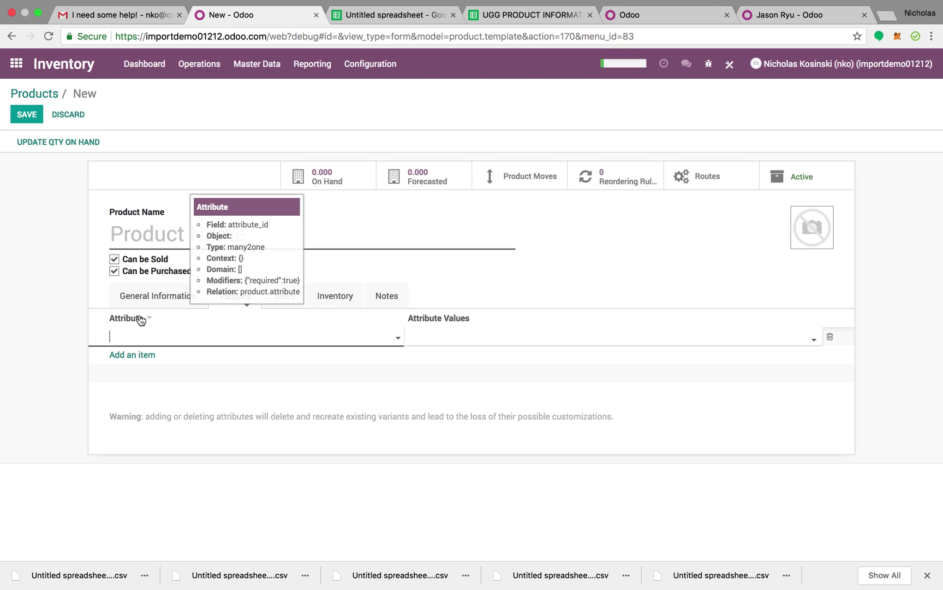
# Review the attribute_line_ids/attribute_id and attribute_line_ids/value_ids columns of the Product Import Template, comparing the Color and Size rows of each product
pyautogui.click(397, 15)
pyautogui.click(588, 140)
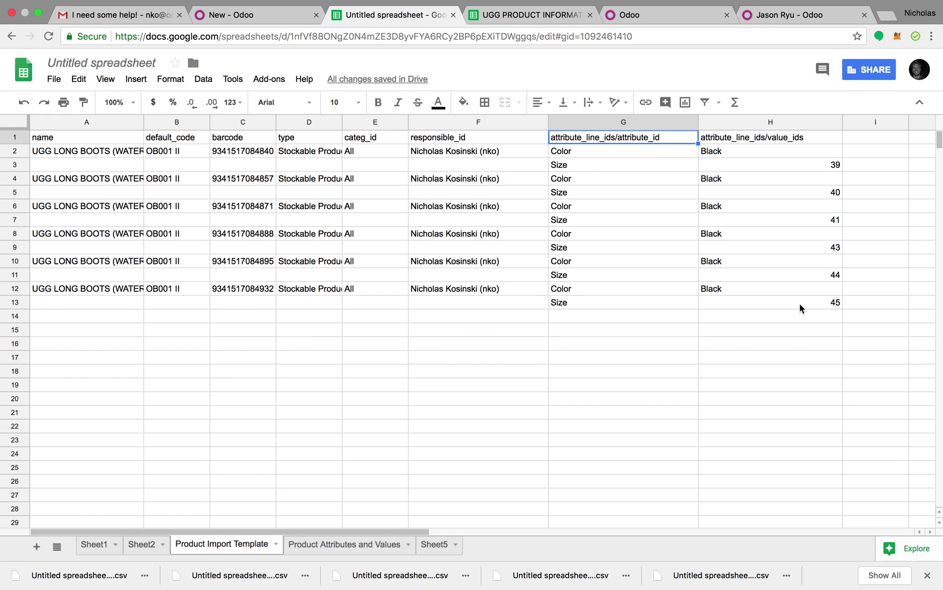
pyautogui.click(709, 153)
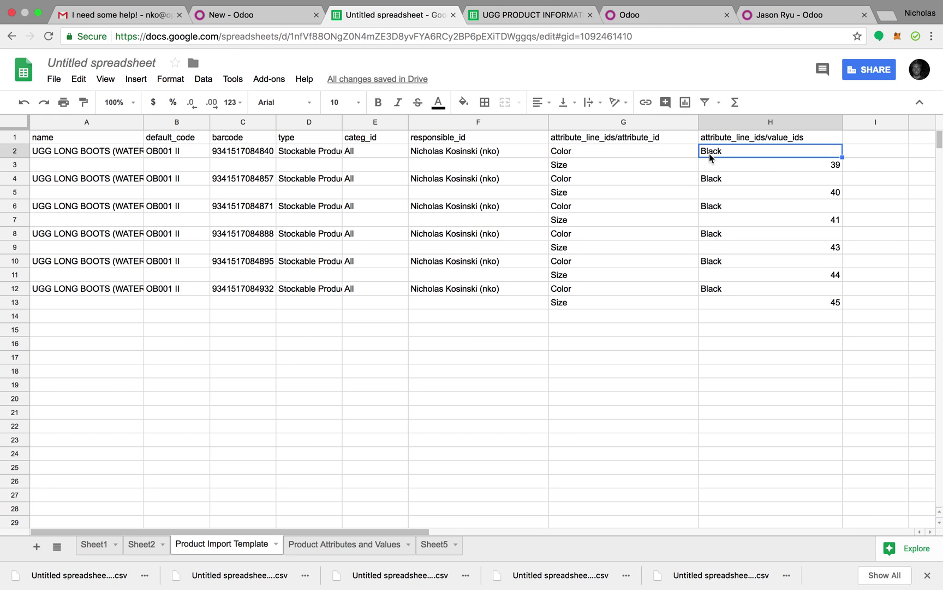
pyautogui.click(636, 160)
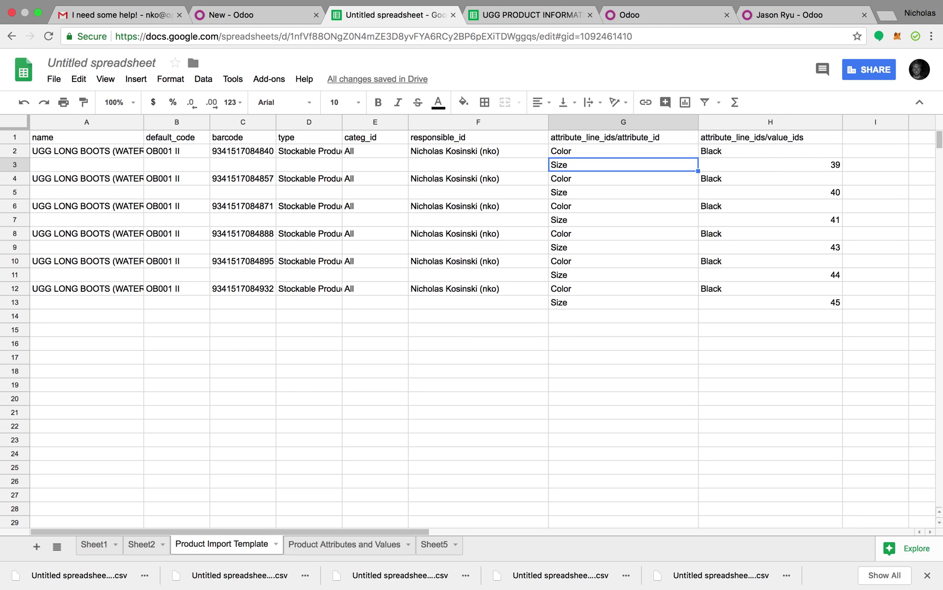
pyautogui.click(771, 164)
pyautogui.click(876, 164)
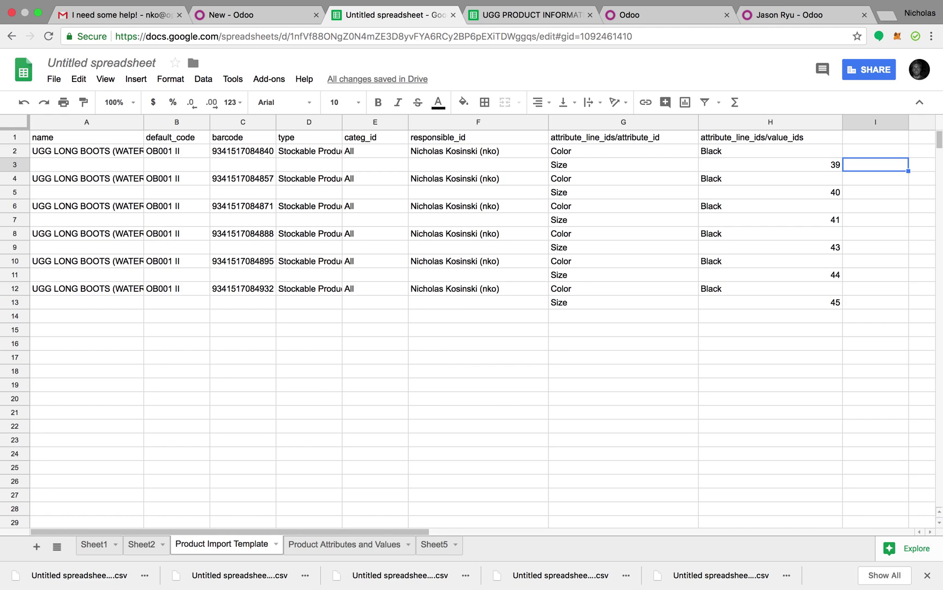
pyautogui.click(593, 156)
pyautogui.press('Down')
pyautogui.press('Down')
pyautogui.press('Down')
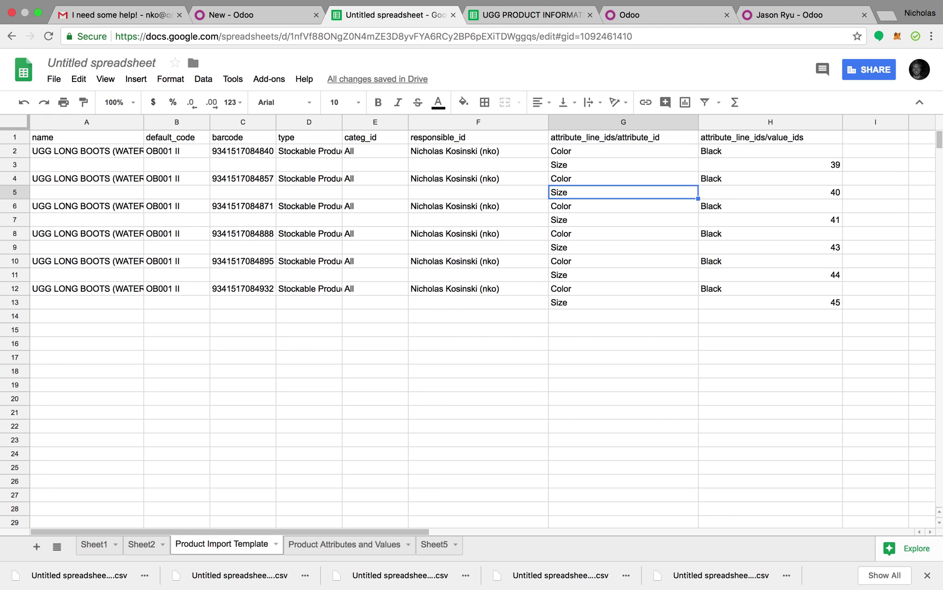
pyautogui.press('Down')
pyautogui.press('Down')
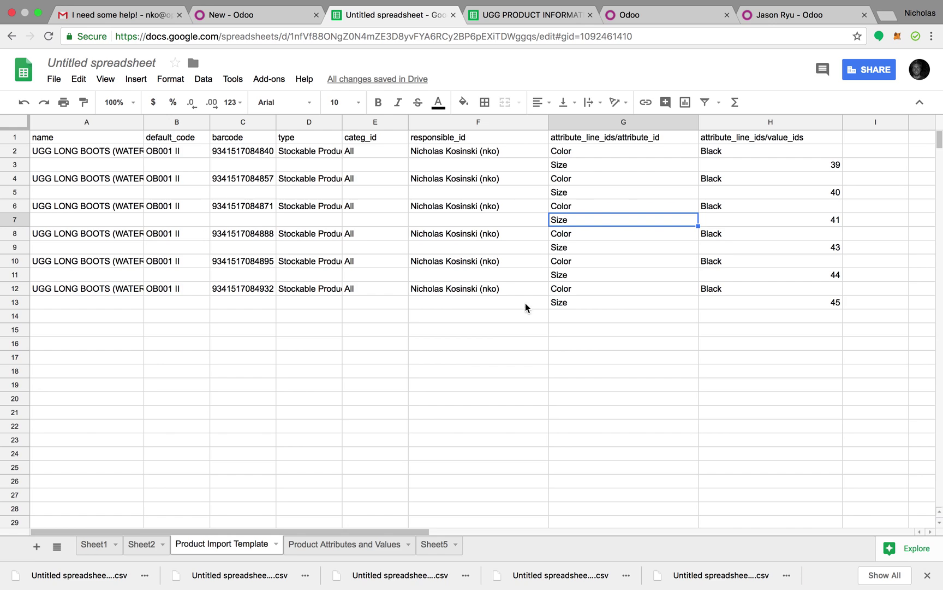
pyautogui.moveTo(568, 153); pyautogui.dragTo(577, 301)
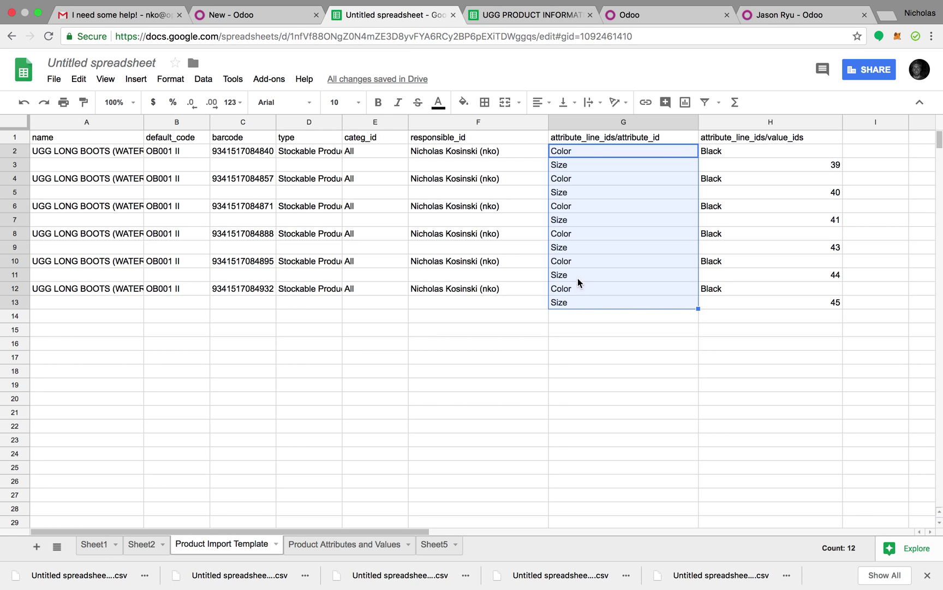
pyautogui.click(581, 334)
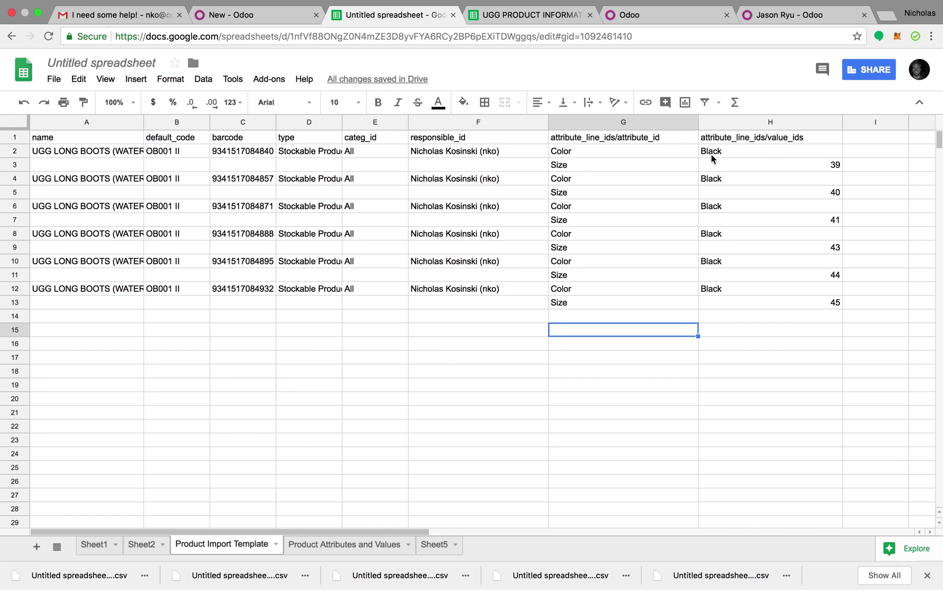
# Replace Size with cnsize in G3 of the Product Import Template
pyautogui.click(583, 166)
pyautogui.doubleClick(583, 165)
pyautogui.press('BackSpace')
pyautogui.press('BackSpace')
pyautogui.press('BackSpace')
pyautogui.press('BackSpace')
pyautogui.write('cnsiz')
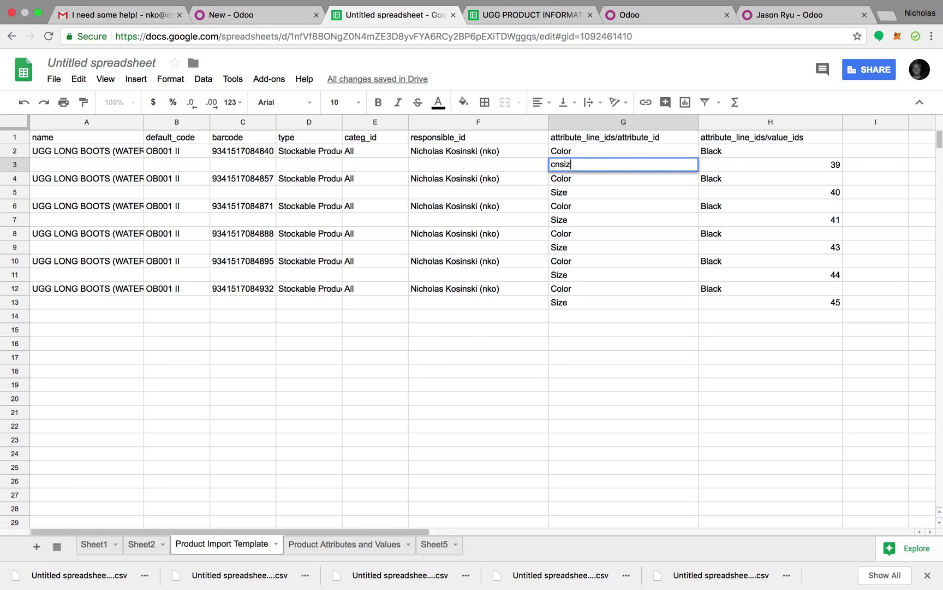
pyautogui.click(598, 157)
# Copy cnsize from G3 over the remaining Size entries in G5, G7, G9, G11 and G13
pyautogui.click(599, 162)
pyautogui.hotkey('ctrl', 'c')
pyautogui.click(586, 192)
pyautogui.hotkey('ctrl', 'v')
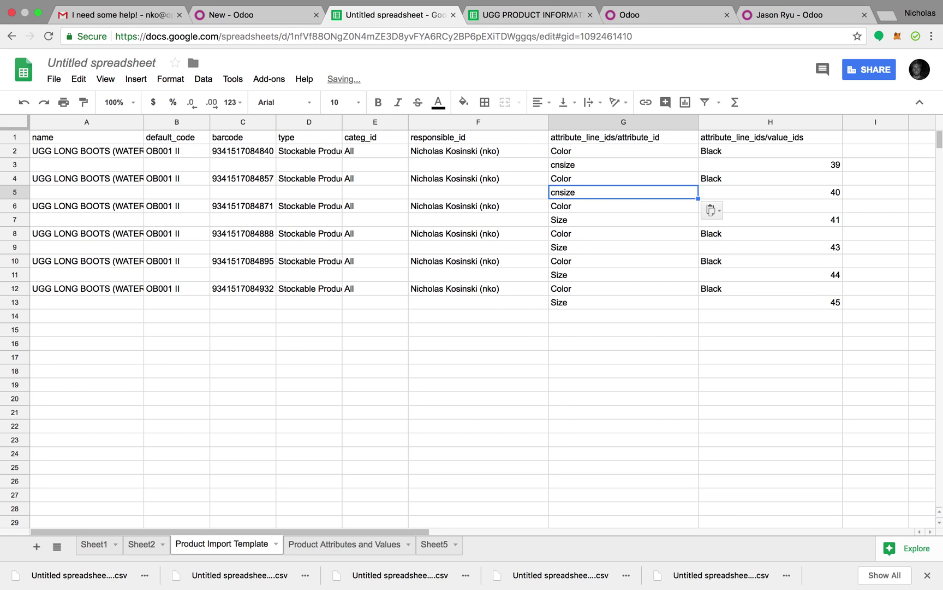
pyautogui.click(580, 220)
pyautogui.press('cmd+v')
pyautogui.press('super+v')
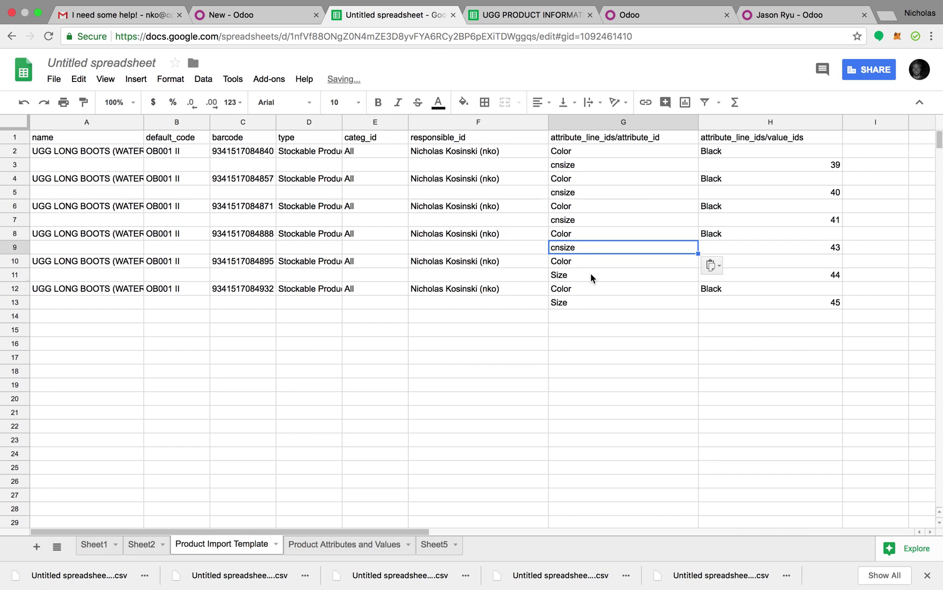
pyautogui.click(592, 276)
pyautogui.press('super+v')
pyautogui.click(583, 301)
pyautogui.press('super+v')
pyautogui.click(577, 349)
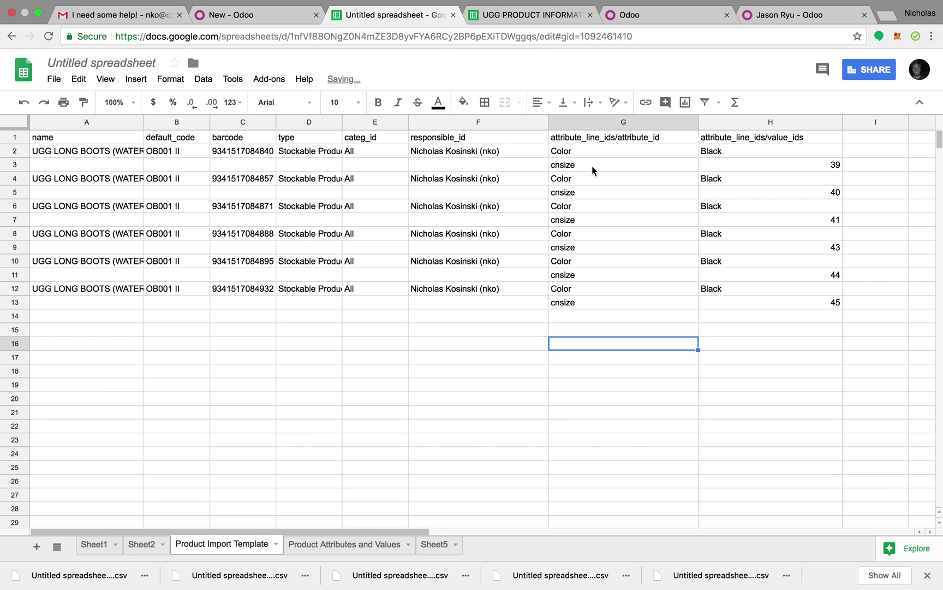
# Download the Product Import Template sheet as a comma-separated values file
pyautogui.click(54, 79)
pyautogui.moveTo(79, 78)
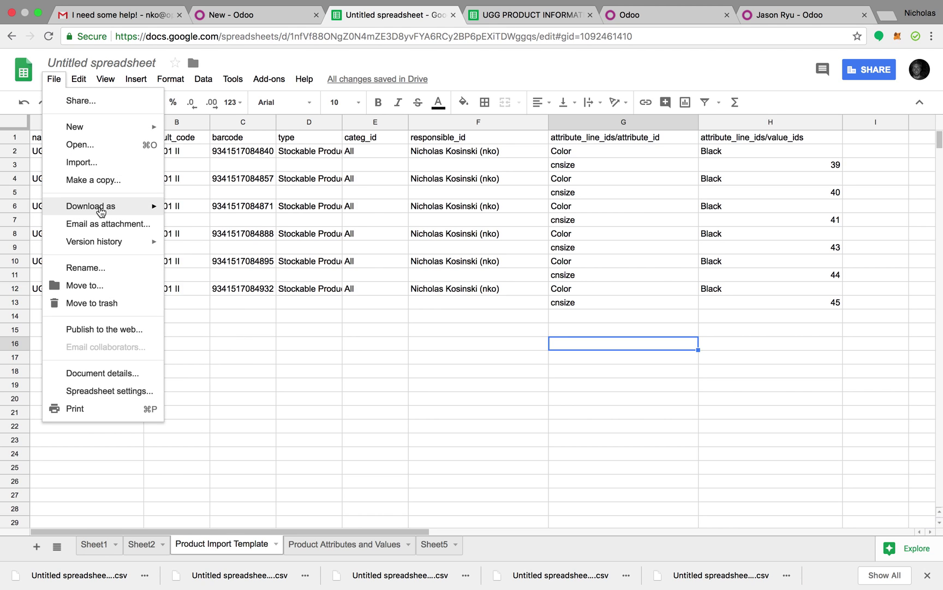
pyautogui.moveTo(99, 206)
pyautogui.click(261, 282)
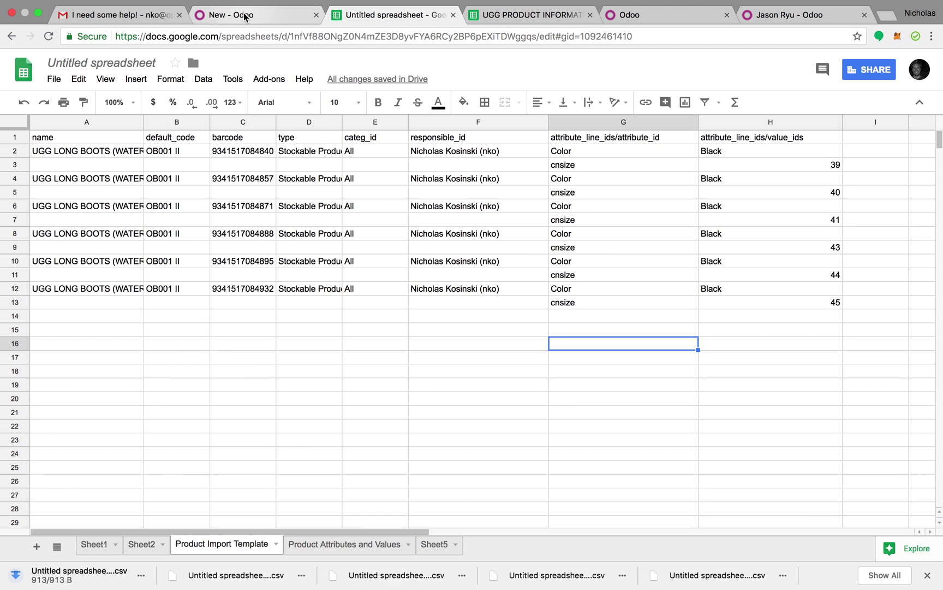
# Switch to Odoo, discard the unsaved product, and test importing Untitled spreadsheet - Product Import Template.csv into Products, reviewing the mapped rows
pyautogui.click(245, 16)
pyautogui.click(47, 93)
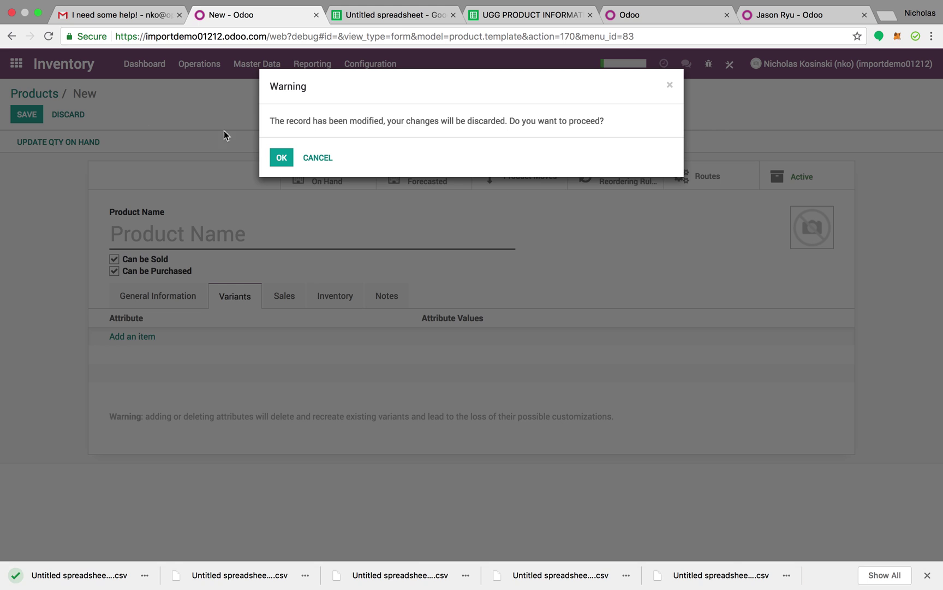
pyautogui.click(282, 160)
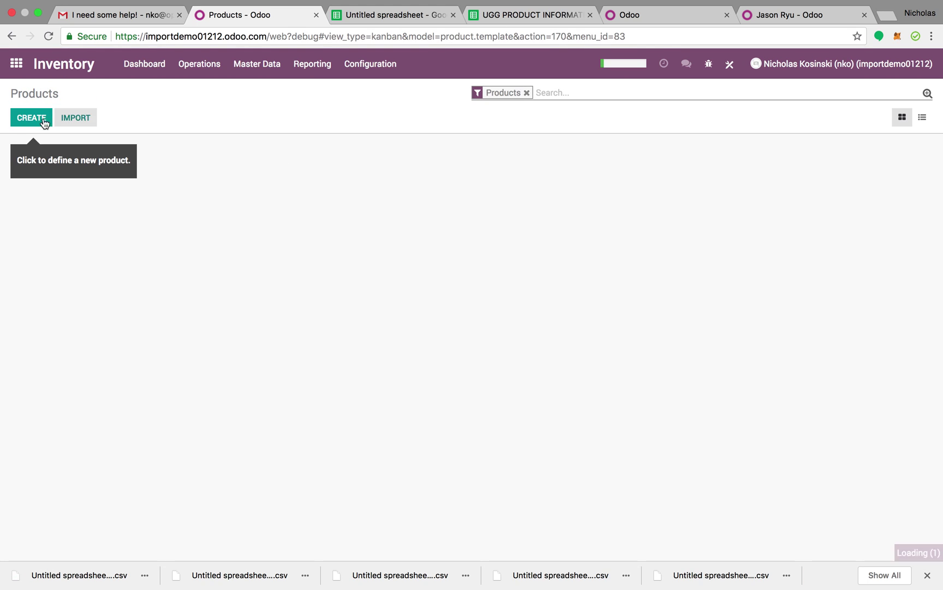
pyautogui.click(76, 116)
pyautogui.click(481, 179)
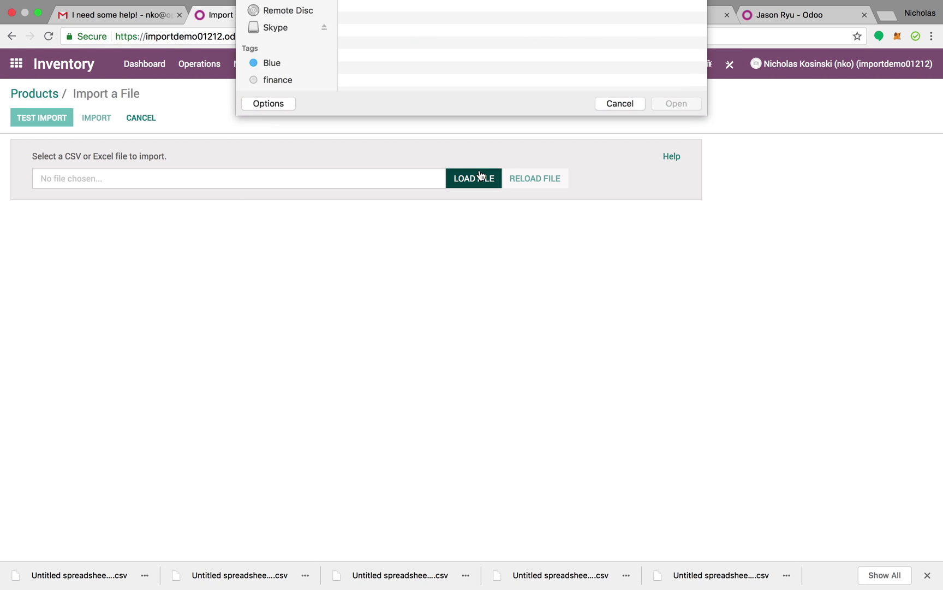
pyautogui.doubleClick(436, 51)
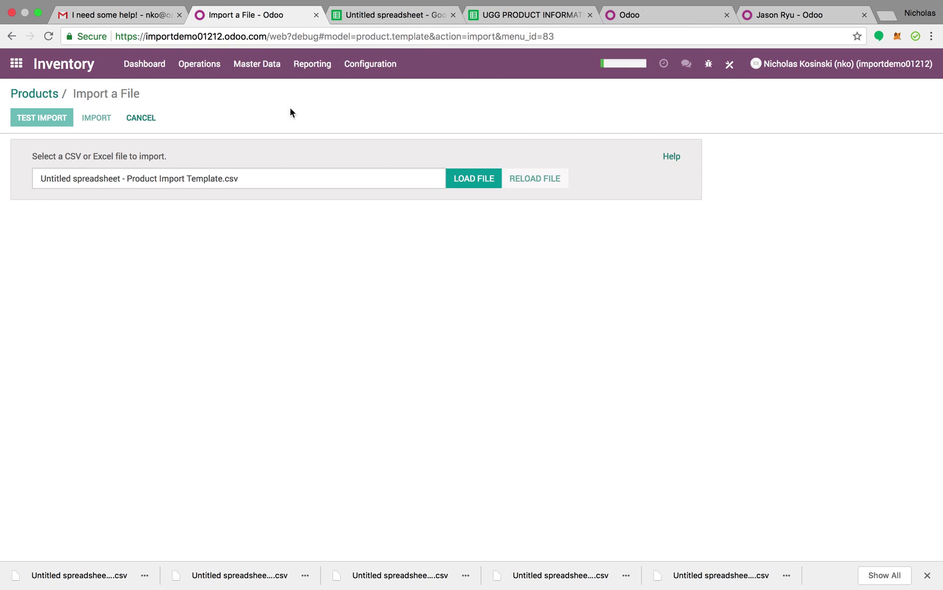
pyautogui.click(55, 117)
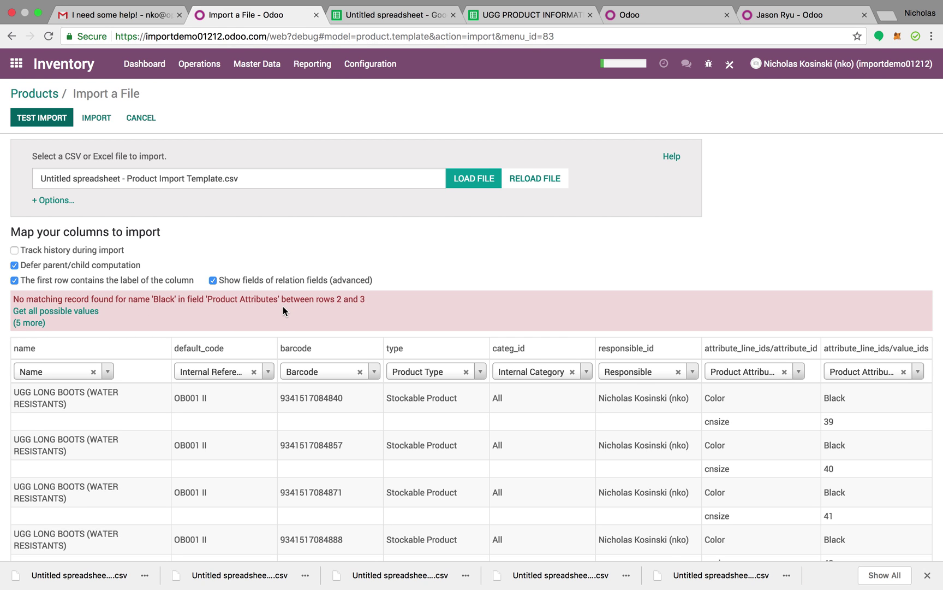
pyautogui.scroll(-2, 283, 311)
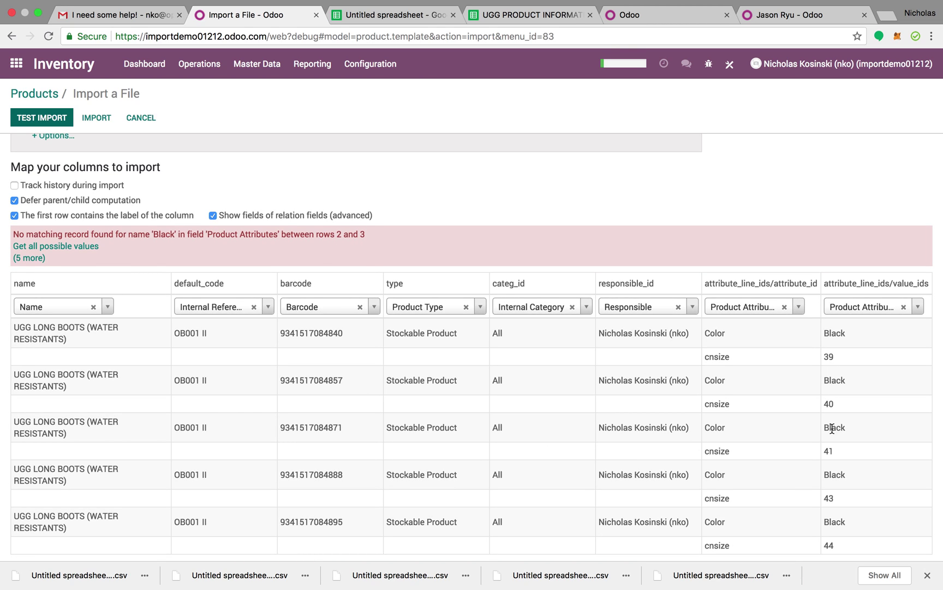
pyautogui.scroll(-1, 842, 525)
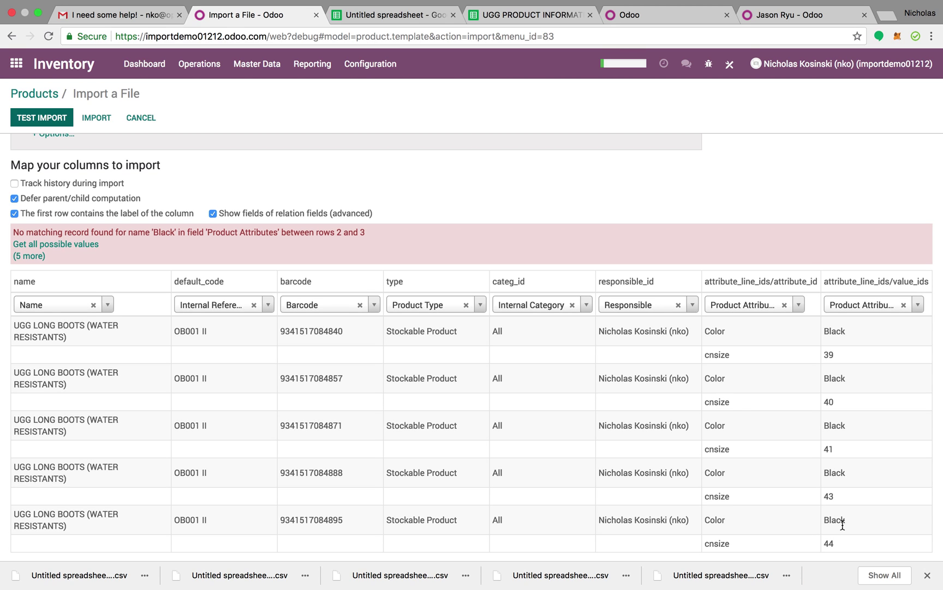
pyautogui.scroll(2, 841, 523)
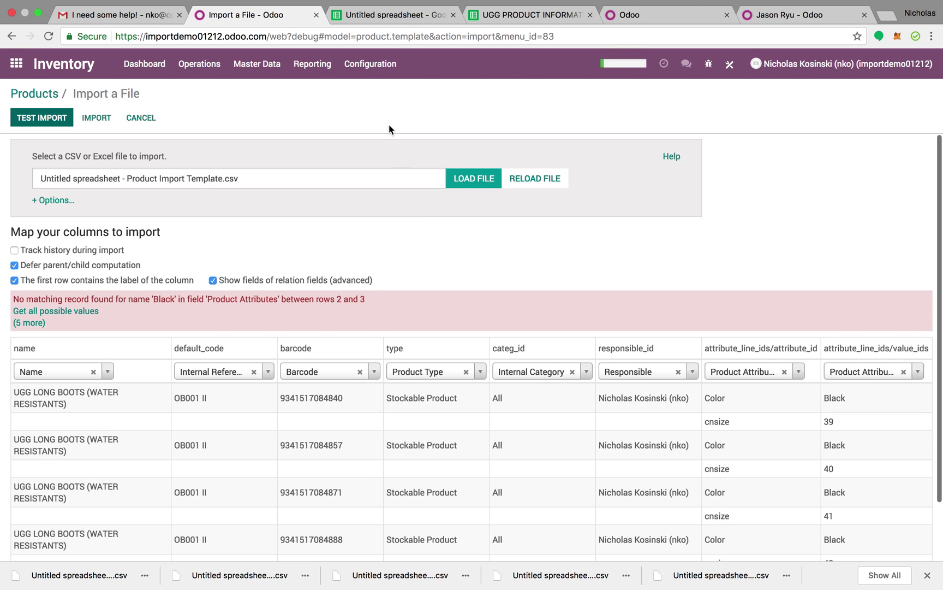
# Search the Inventory attribute values for black
pyautogui.click(371, 64)
pyautogui.click(410, 215)
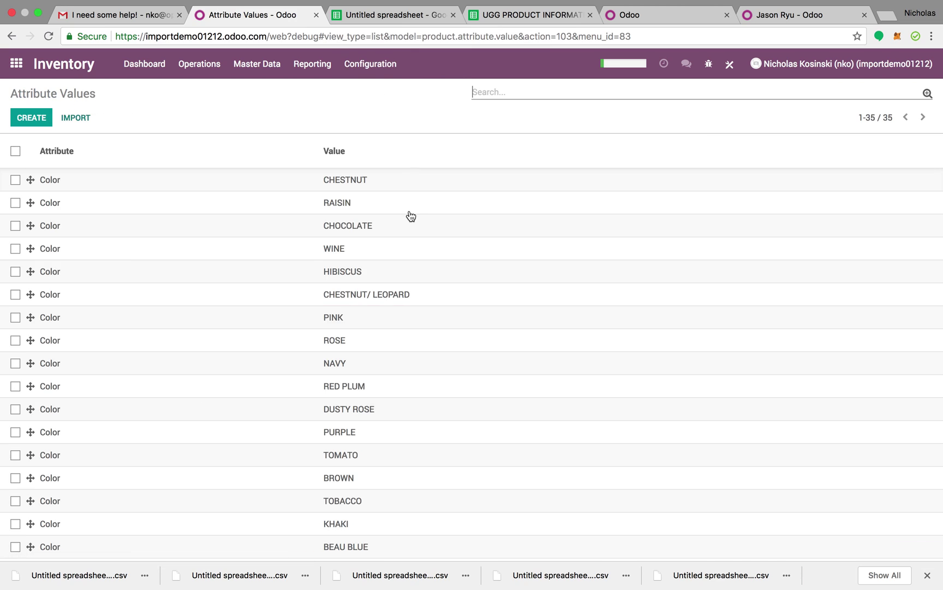
pyautogui.press('super+f')
pyautogui.write('black')
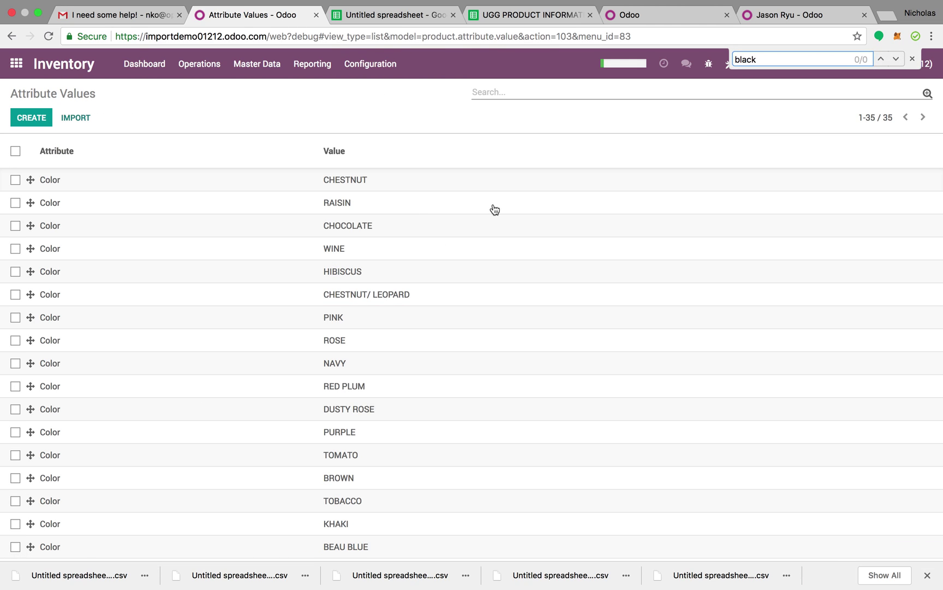
pyautogui.press('super+a')
pyautogui.press('super+x')
pyautogui.click(601, 92)
pyautogui.press('super+v')
pyautogui.press('Return')
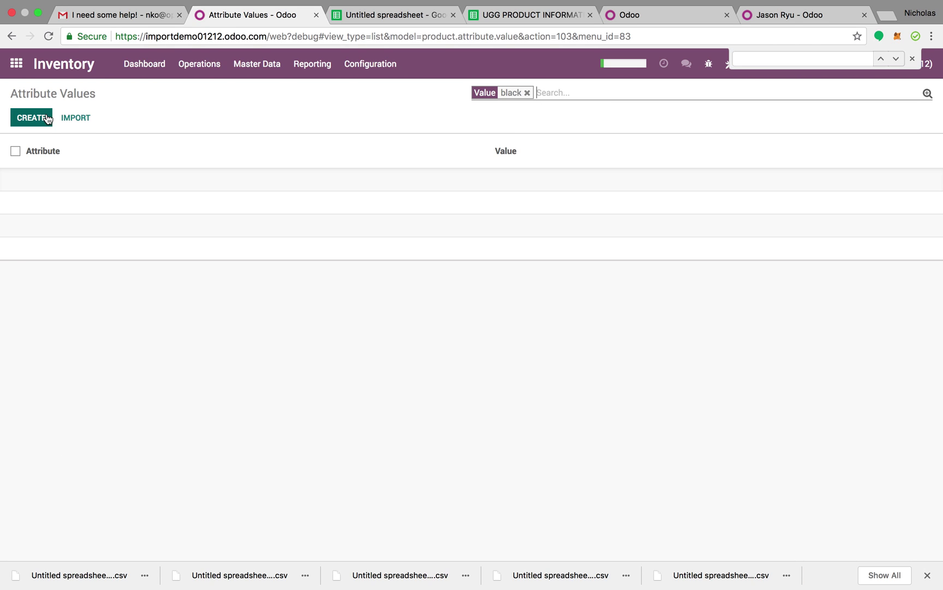
pyautogui.click(912, 59)
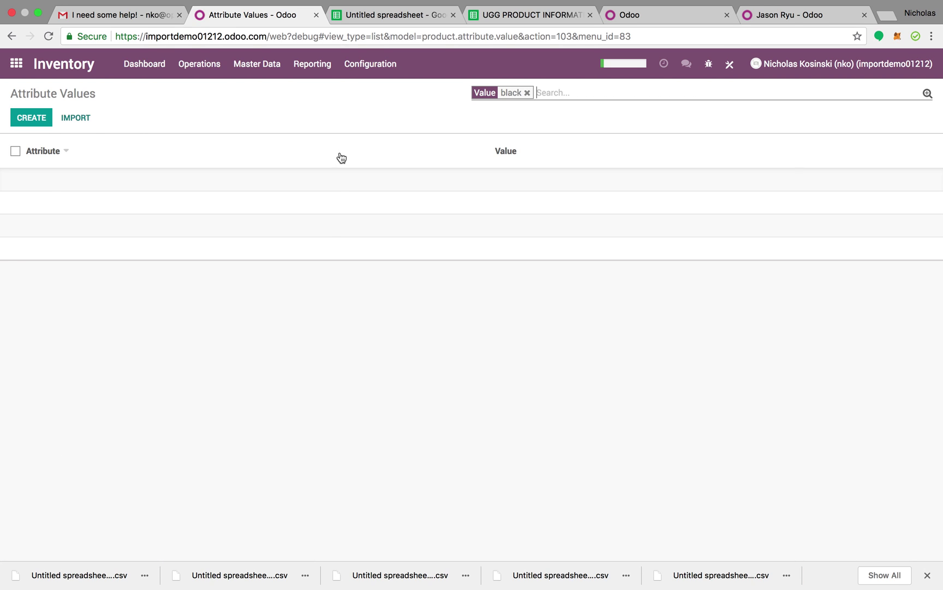
# Create the attribute value Black for the Color attribute
pyautogui.click(39, 114)
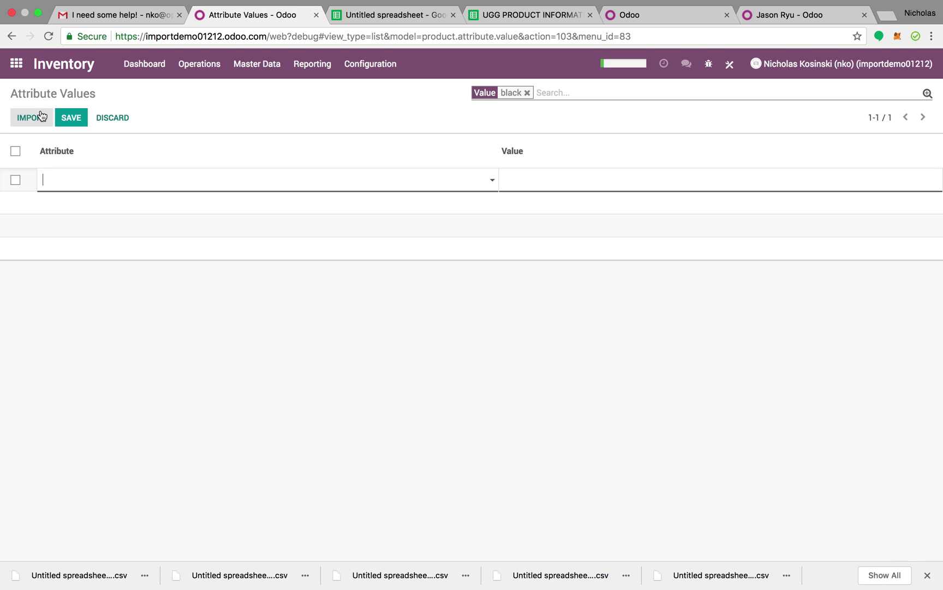
pyautogui.write('Color')
pyautogui.click(88, 207)
pyautogui.click(552, 173)
pyautogui.write('Black')
pyautogui.click(516, 455)
# Load Untitled spreadsheet - Product Import Template.csv into the Products import, test it, and run the import
pyautogui.click(146, 64)
pyautogui.click(257, 64)
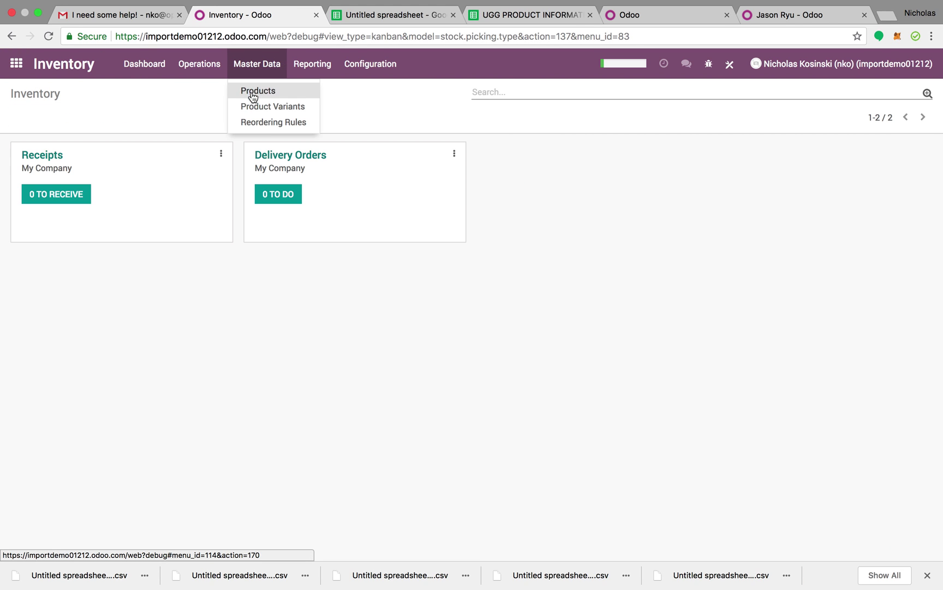
pyautogui.click(254, 93)
pyautogui.click(71, 118)
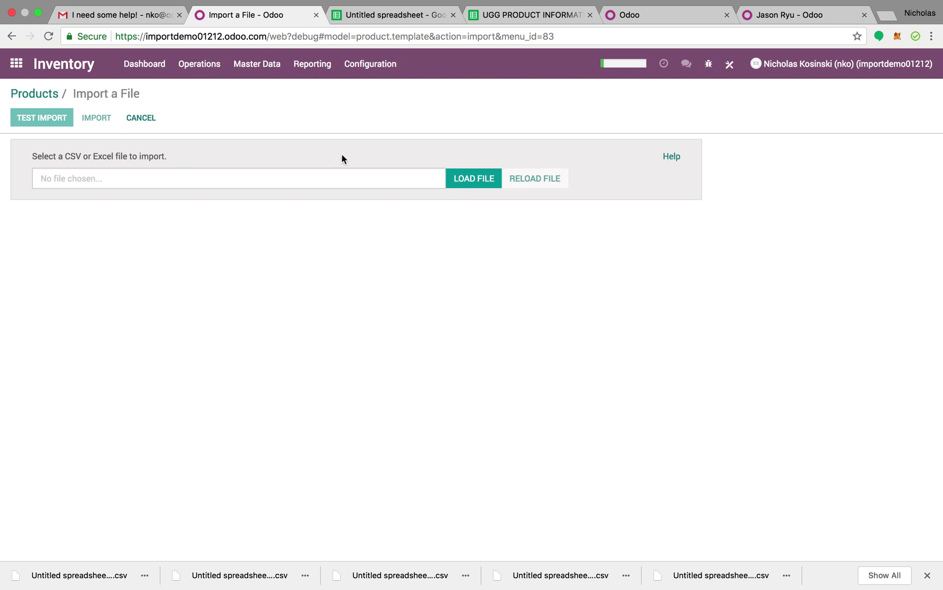
pyautogui.click(486, 184)
pyautogui.doubleClick(434, 49)
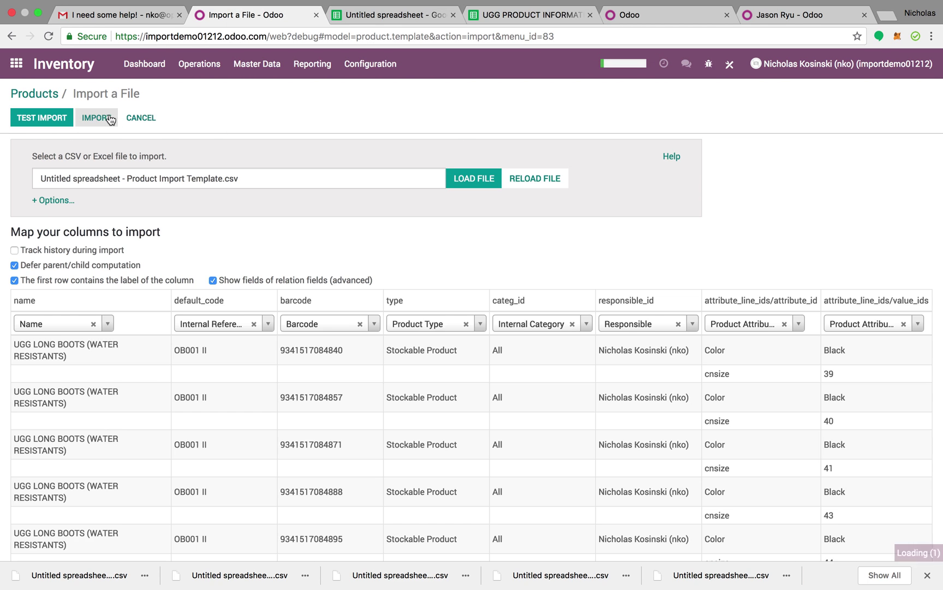
pyautogui.click(55, 118)
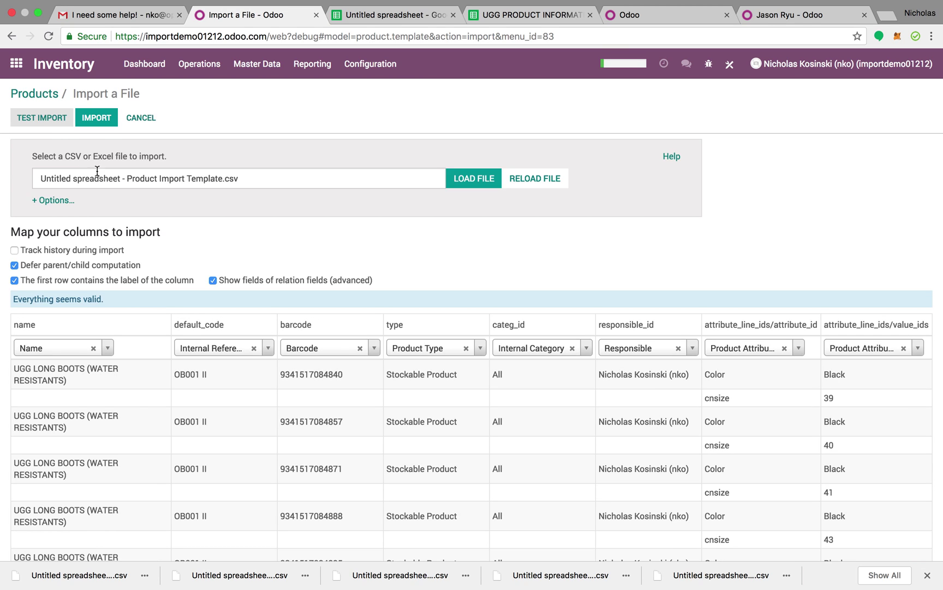
pyautogui.click(108, 116)
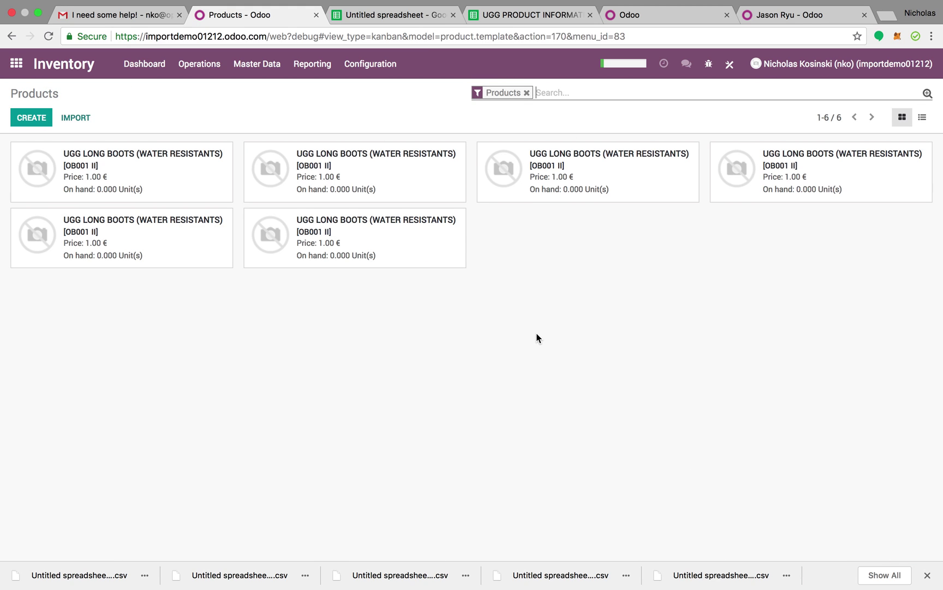
# Check the first imported product's Sales Price field, then enter the header list_price in I1 of the Product Import Template sheet
pyautogui.click(182, 176)
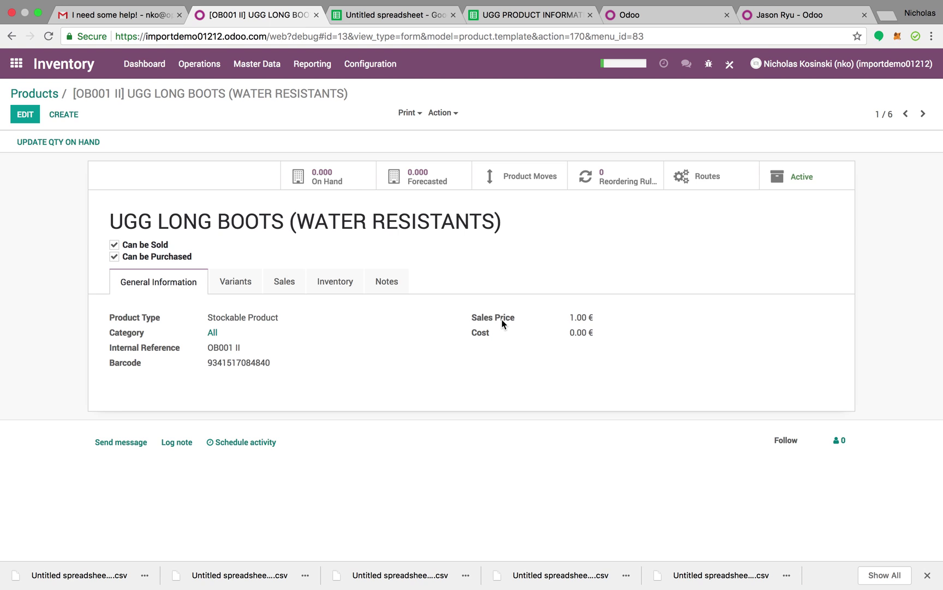
pyautogui.moveTo(502, 322)
pyautogui.click(415, 16)
pyautogui.click(877, 139)
pyautogui.write('list_price')
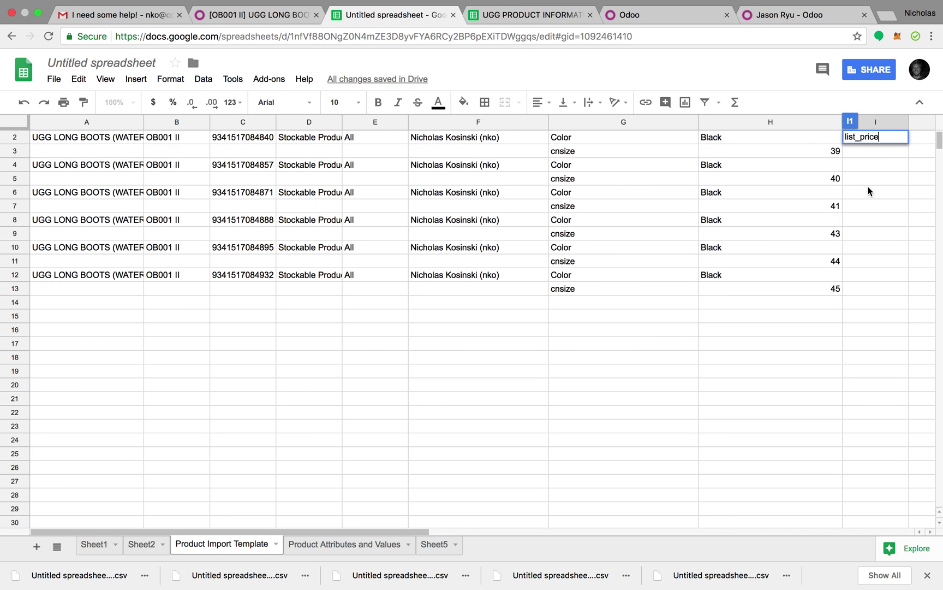
pyautogui.click(872, 147)
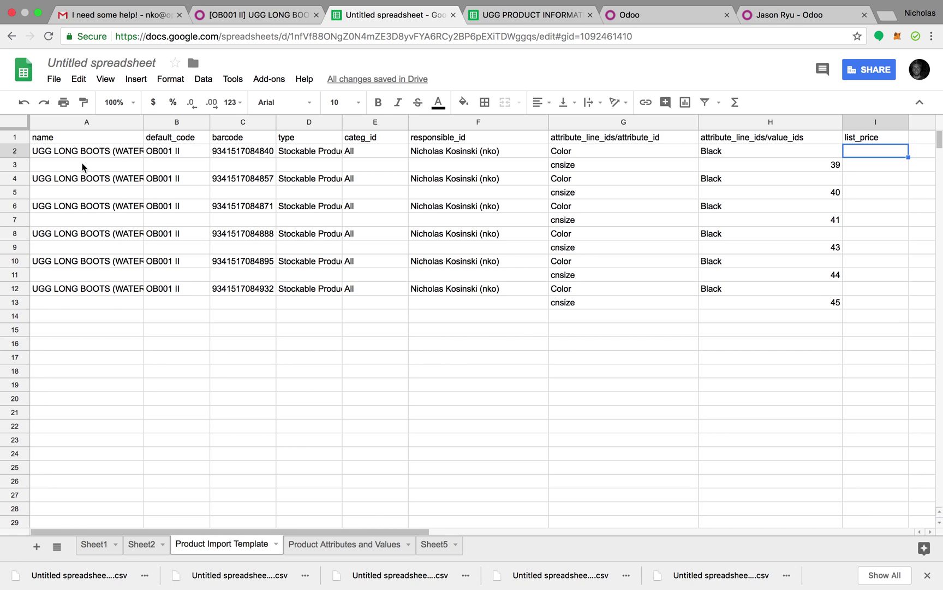
# Look through the other sheets and the UGG PRODUCT INFORMATION spreadsheet for product prices
pyautogui.click(330, 544)
pyautogui.click(132, 545)
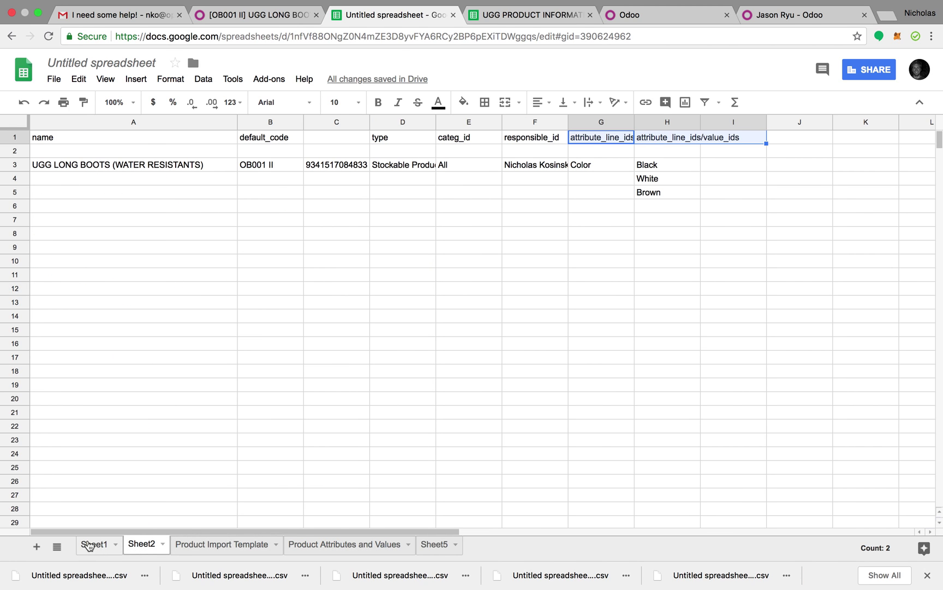
pyautogui.click(85, 543)
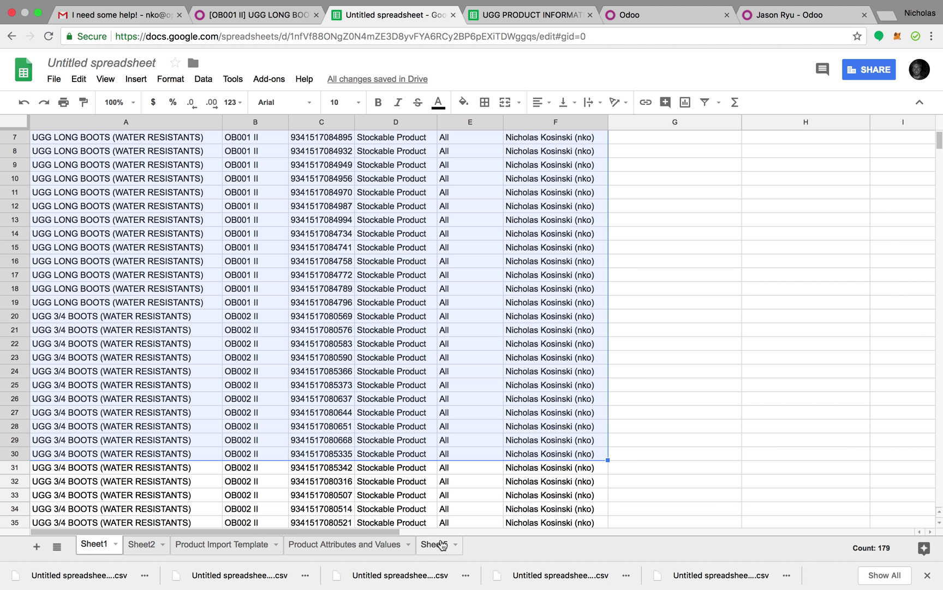
pyautogui.click(436, 543)
pyautogui.click(350, 544)
pyautogui.click(239, 544)
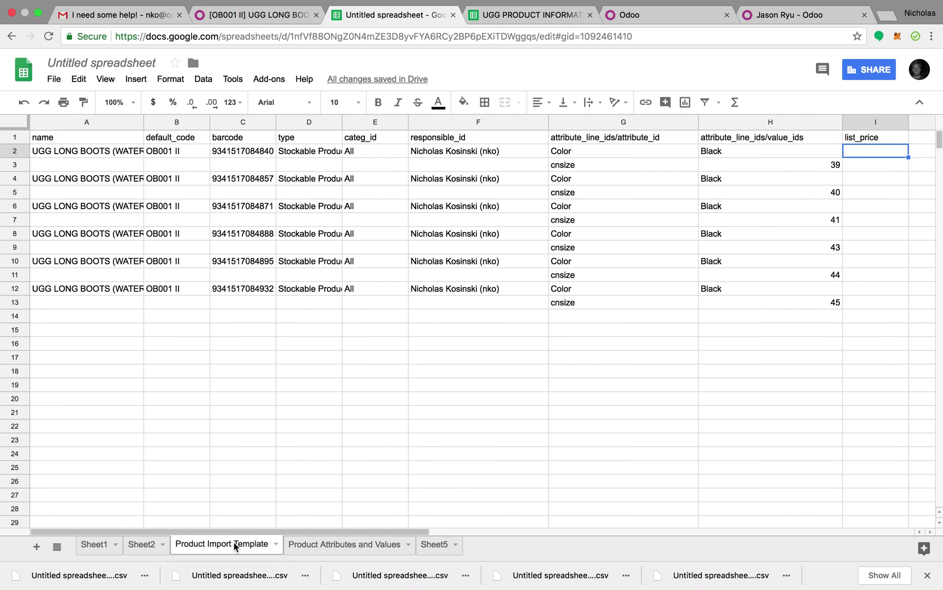
pyautogui.click(518, 16)
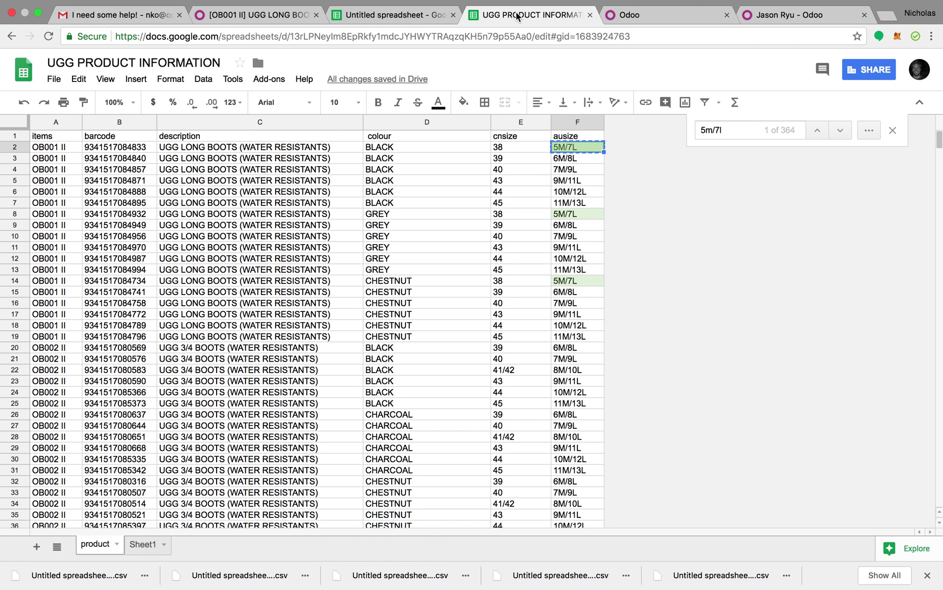
pyautogui.click(402, 15)
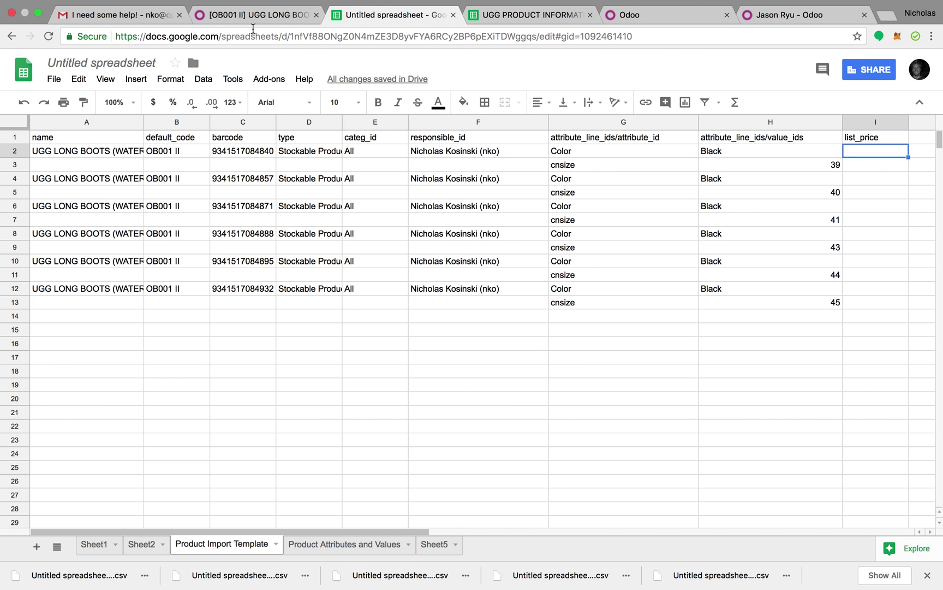
# Return to Odoo and review the Color and cnsize variant values of each imported UGG LONG BOOTS product
pyautogui.click(252, 15)
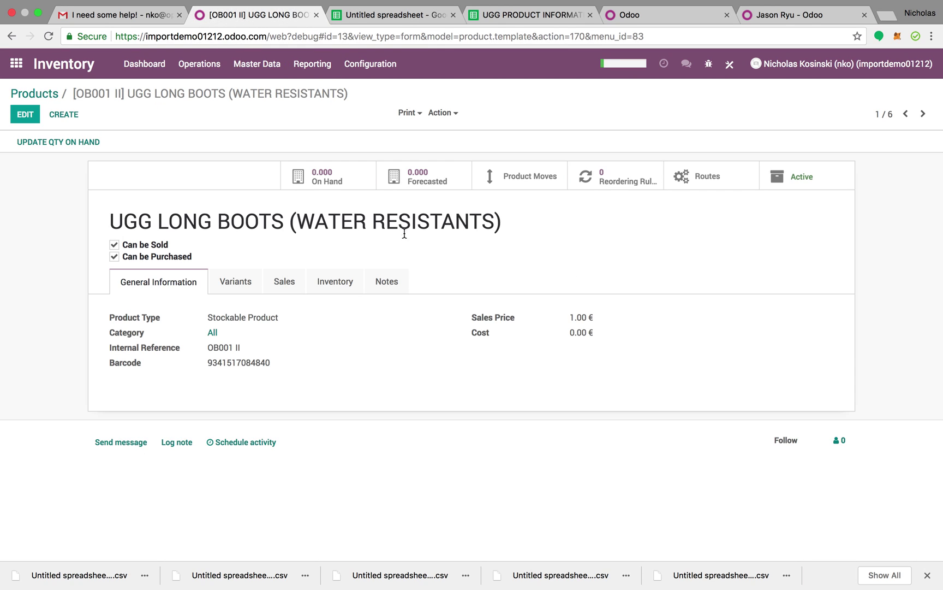
pyautogui.click(239, 294)
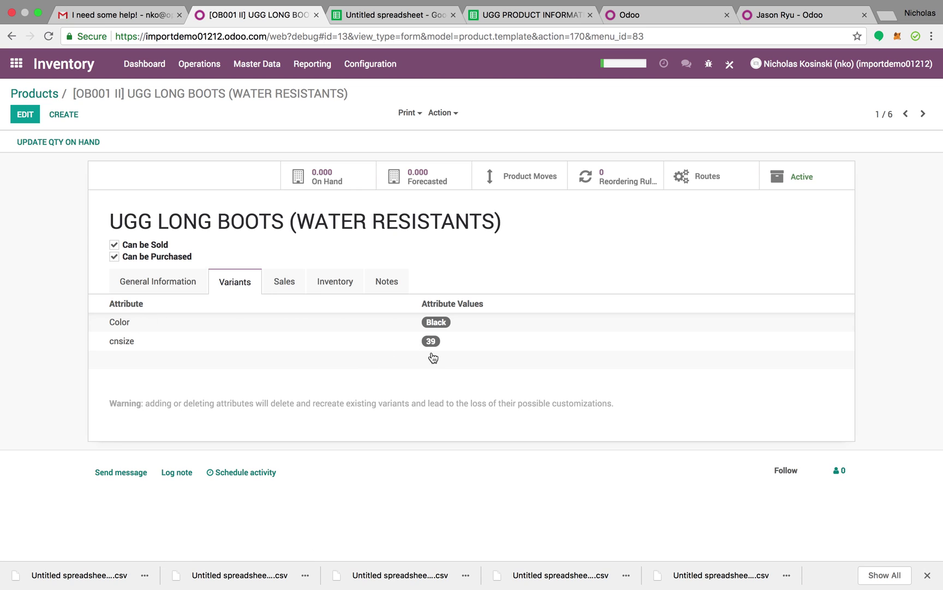
pyautogui.moveTo(433, 357)
pyautogui.click(923, 115)
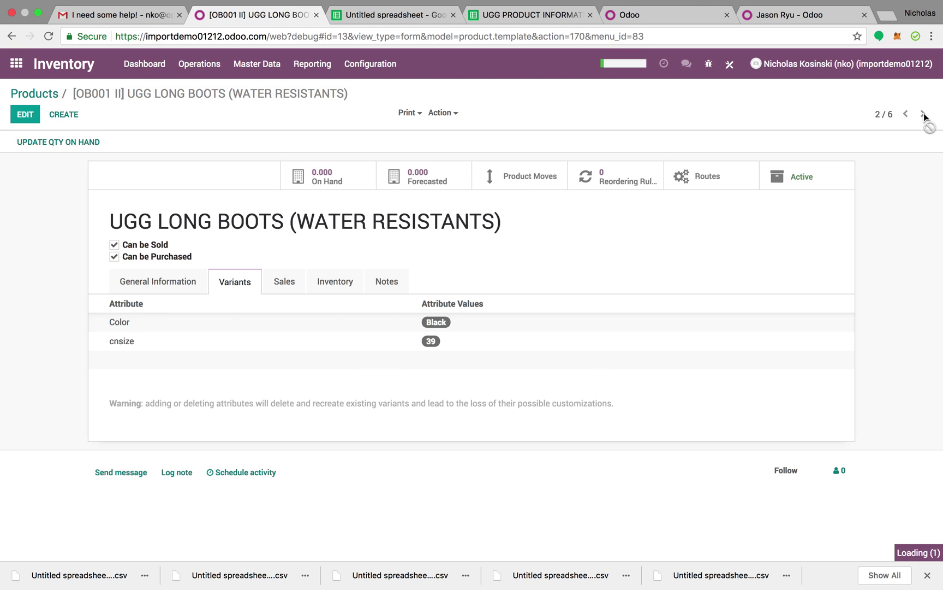
pyautogui.click(923, 115)
pyautogui.click(924, 115)
pyautogui.click(923, 114)
pyautogui.click(924, 115)
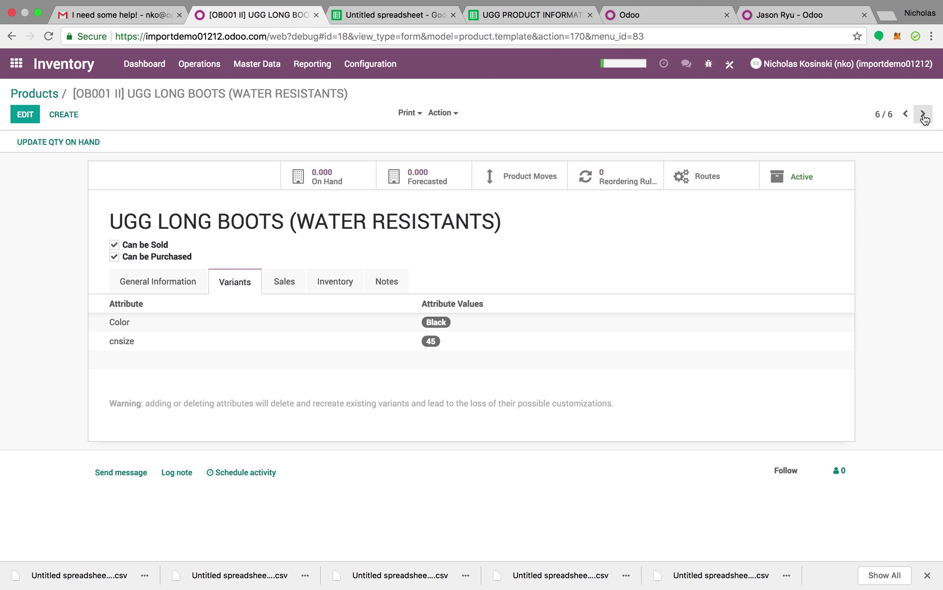
# Compare the internal references and barcodes in the general information of several imported UGG LONG BOOTS products
pyautogui.click(175, 286)
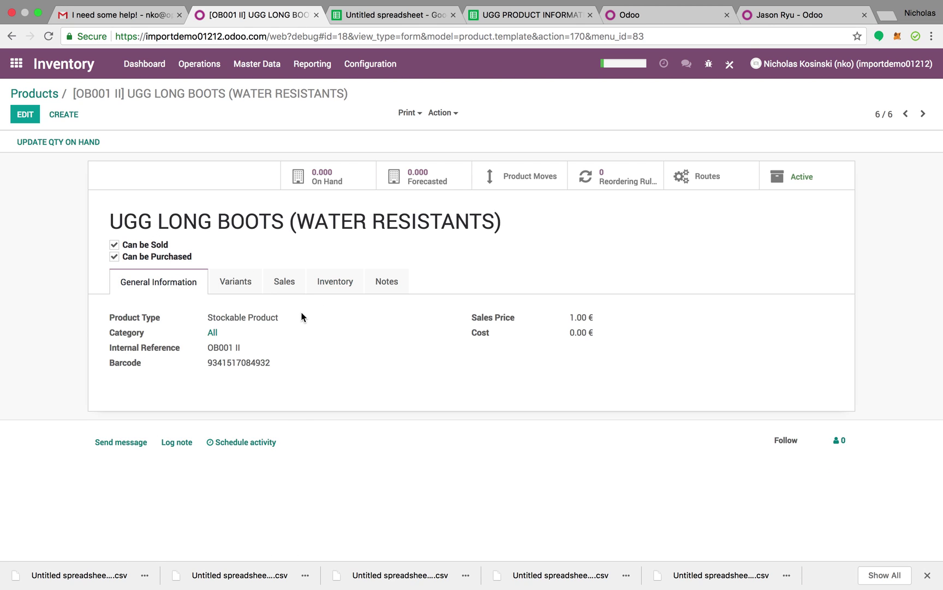
pyautogui.moveTo(273, 354); pyautogui.dragTo(180, 349)
pyautogui.click(209, 347)
pyautogui.click(906, 114)
pyautogui.click(907, 114)
pyautogui.moveTo(207, 351); pyautogui.dragTo(246, 358)
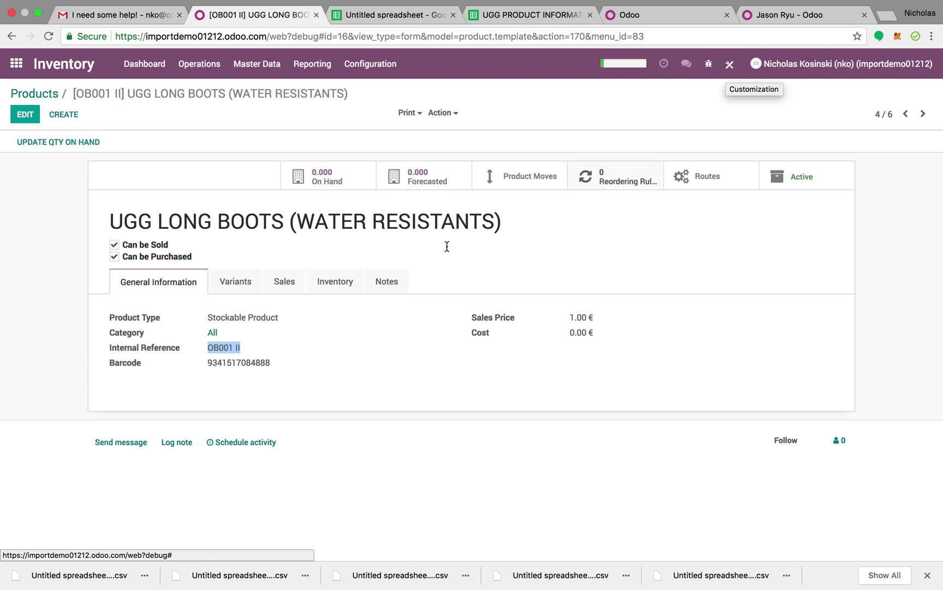
pyautogui.click(223, 362)
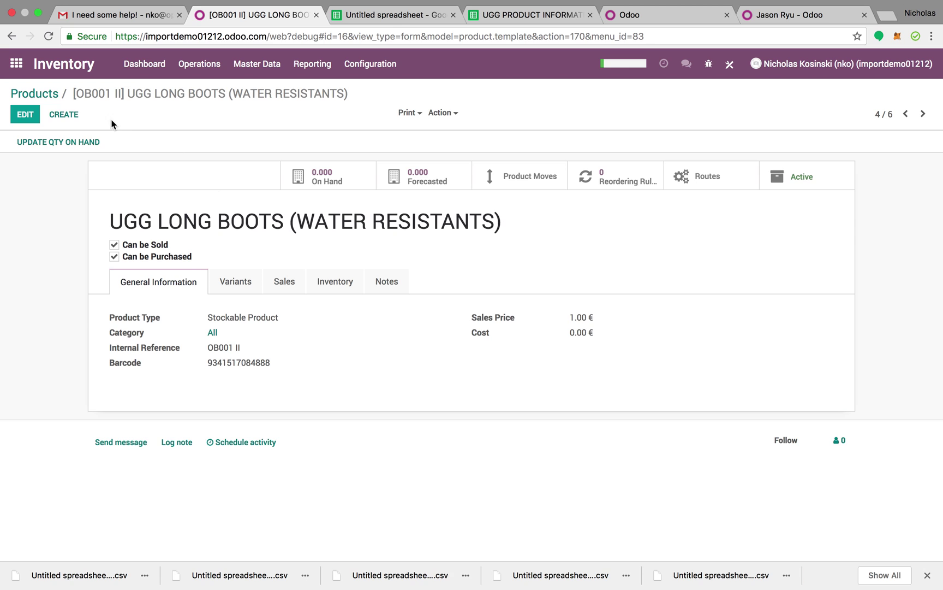
pyautogui.click(78, 142)
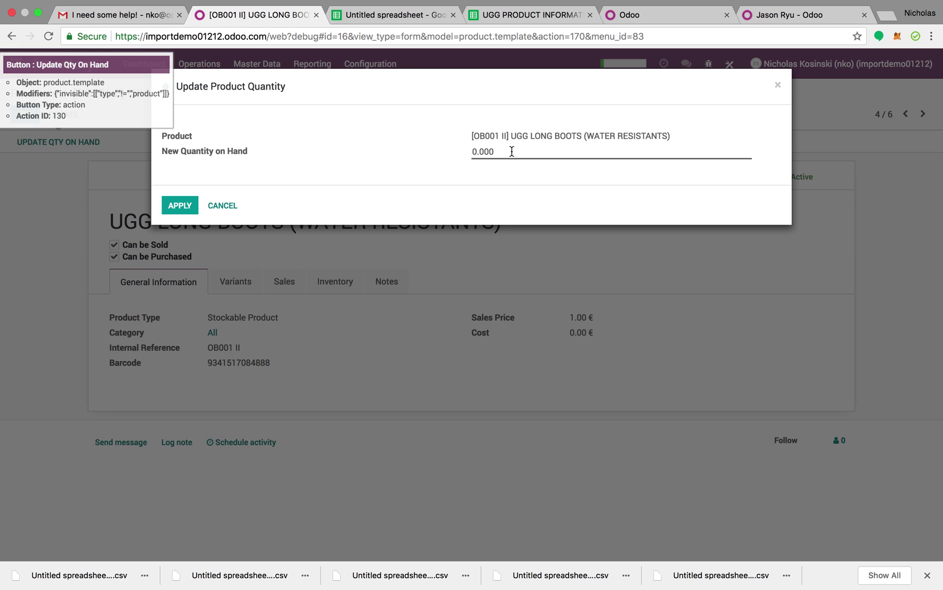
pyautogui.click(512, 151)
pyautogui.write('10')
pyautogui.click(166, 205)
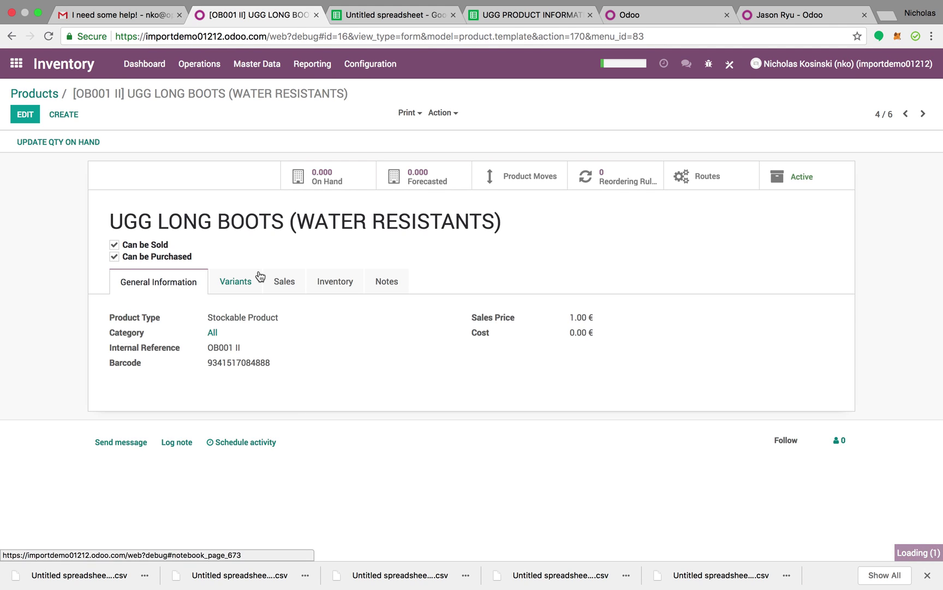
# Retrieve the current inventory report and examine the stock of the UGG LONG BOOTS product in WH/Stock
pyautogui.click(236, 283)
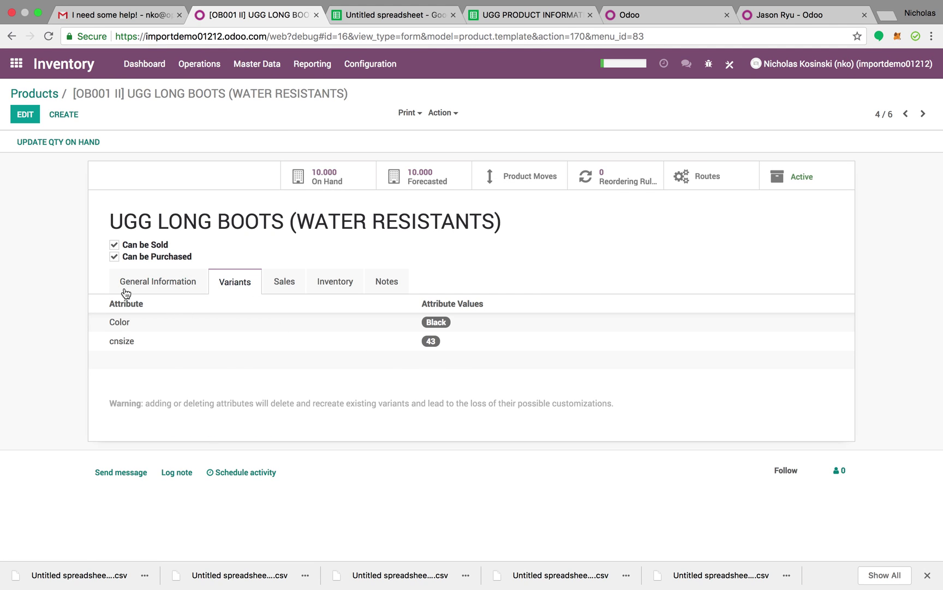
pyautogui.click(158, 282)
pyautogui.click(315, 75)
pyautogui.click(319, 90)
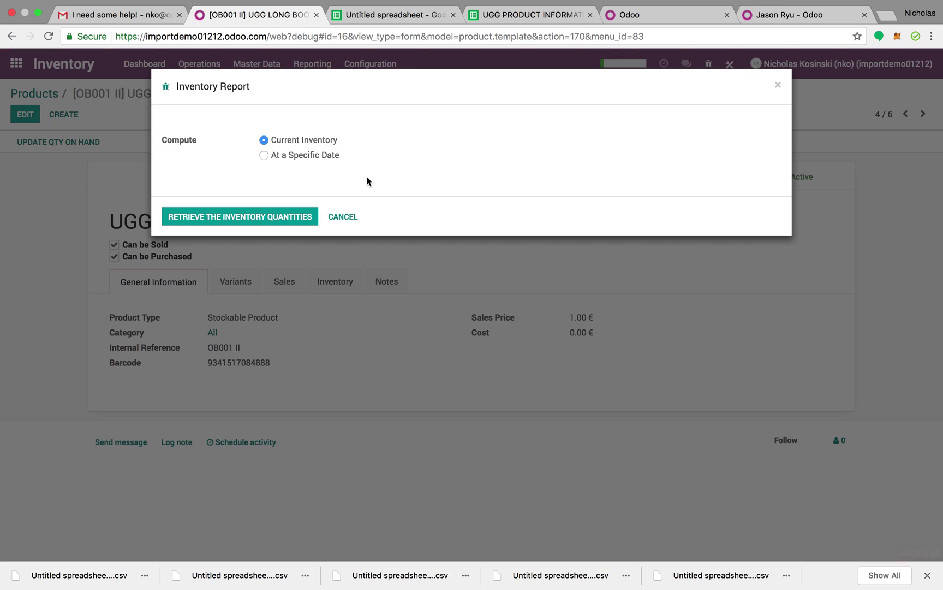
pyautogui.click(238, 216)
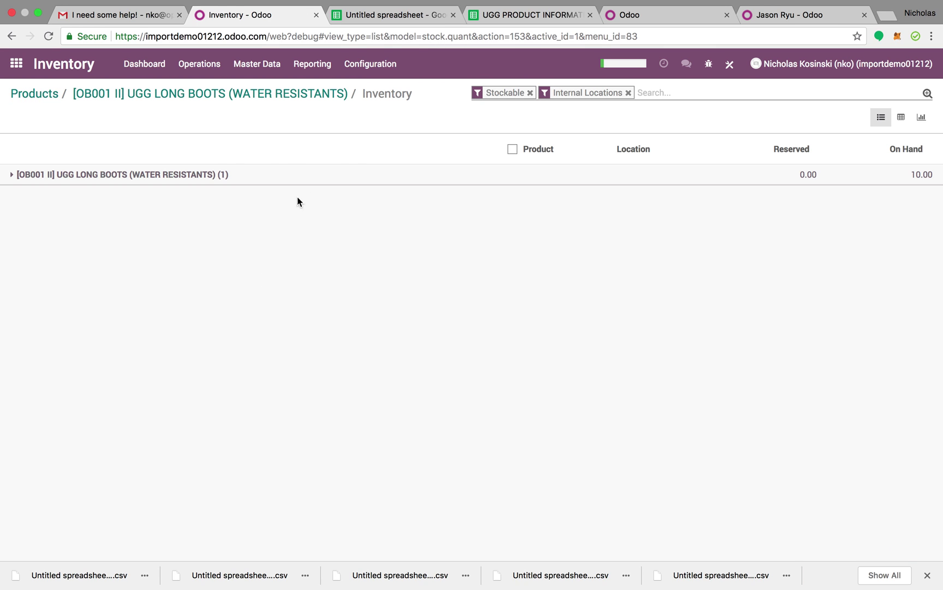
pyautogui.click(290, 174)
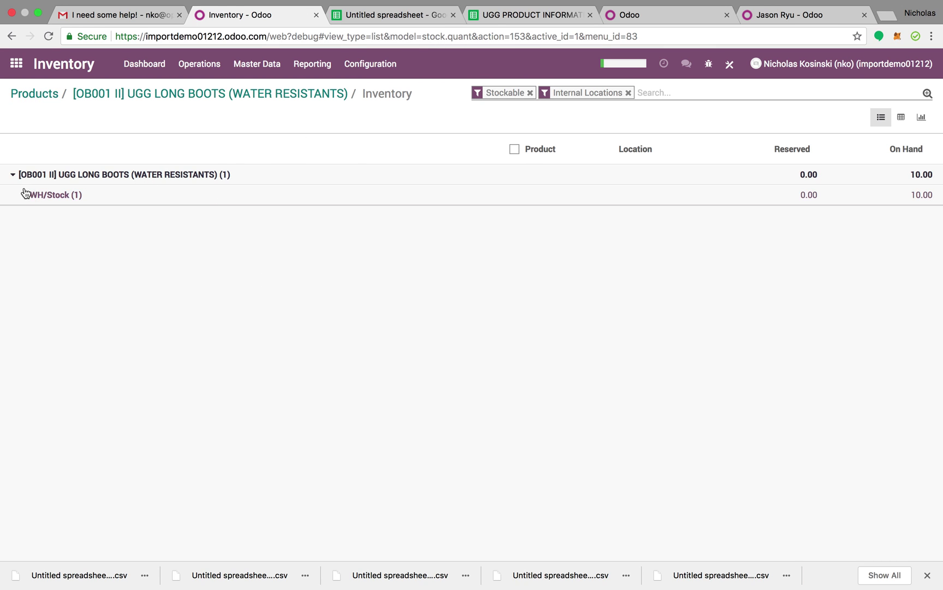
pyautogui.click(143, 196)
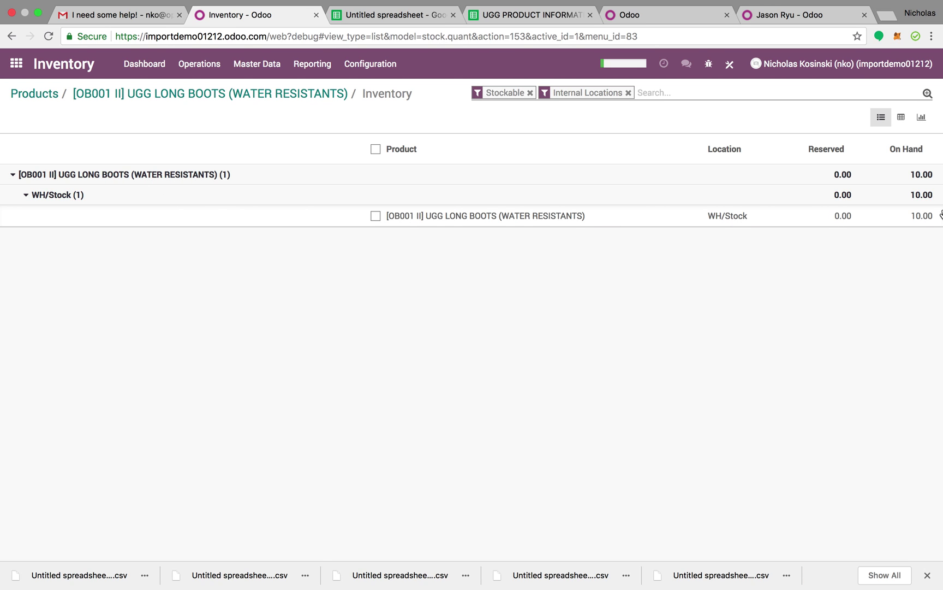
# Return to the Inventory products and show them as a list
pyautogui.click(200, 97)
pyautogui.click(10, 75)
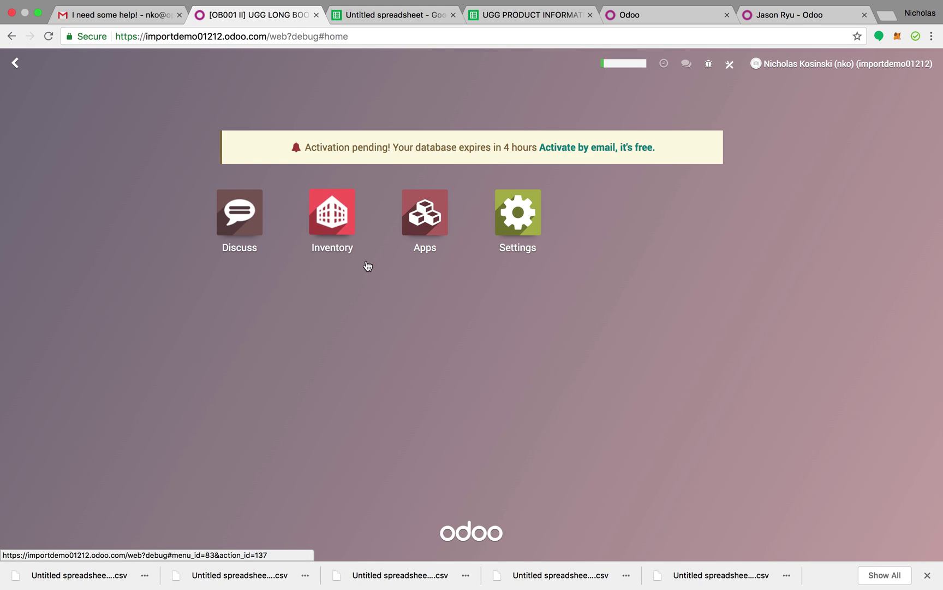
pyautogui.click(338, 236)
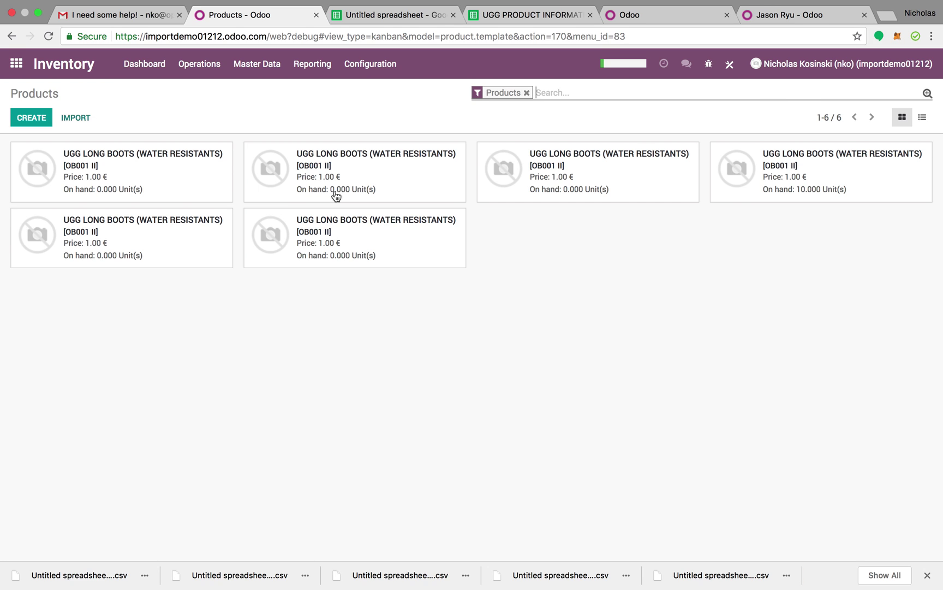
pyautogui.click(922, 117)
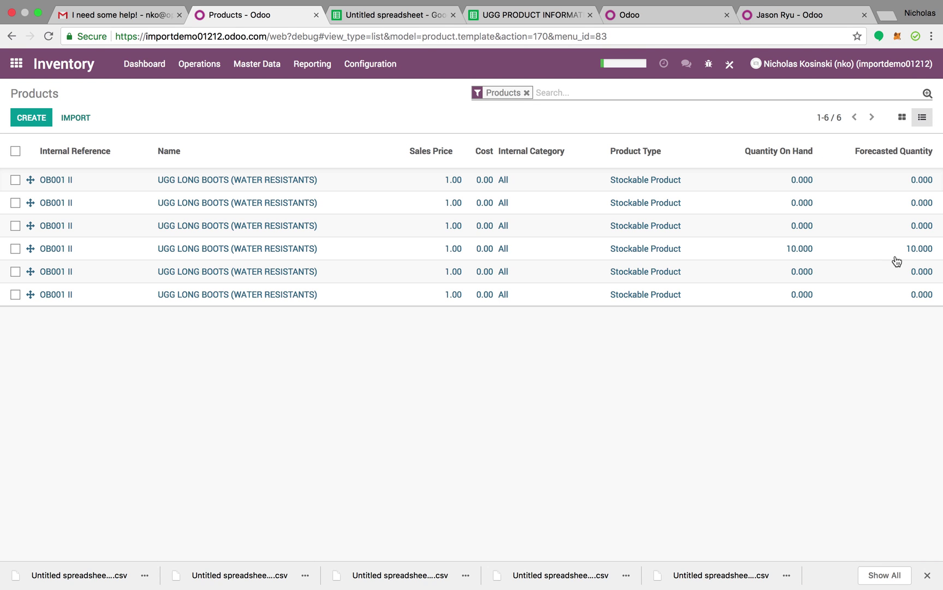
# Export all listed products to a CSV file with the Export all Data type and only the ID field
pyautogui.click(732, 66)
pyautogui.click(732, 67)
pyautogui.click(15, 152)
pyautogui.click(447, 115)
pyautogui.click(458, 134)
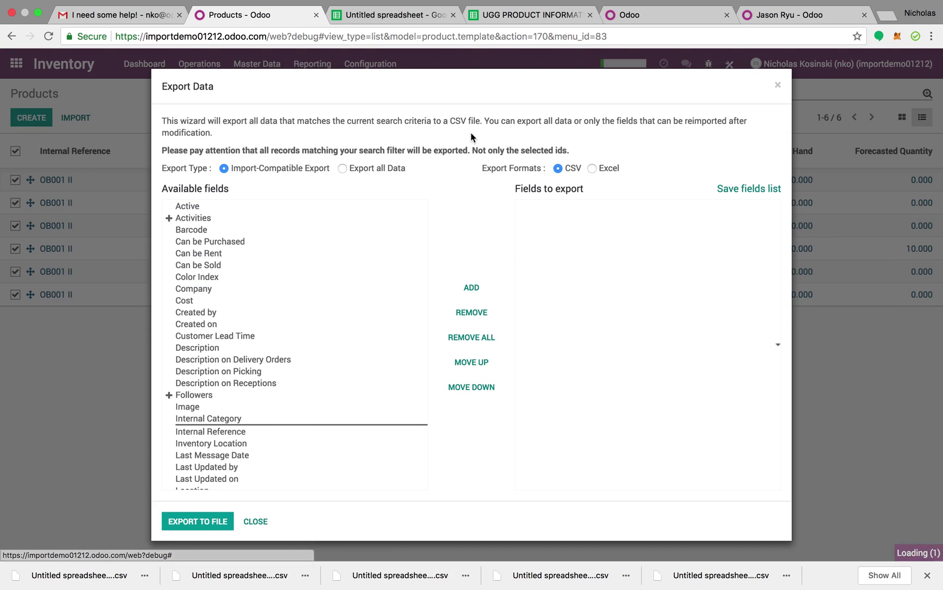
pyautogui.click(342, 168)
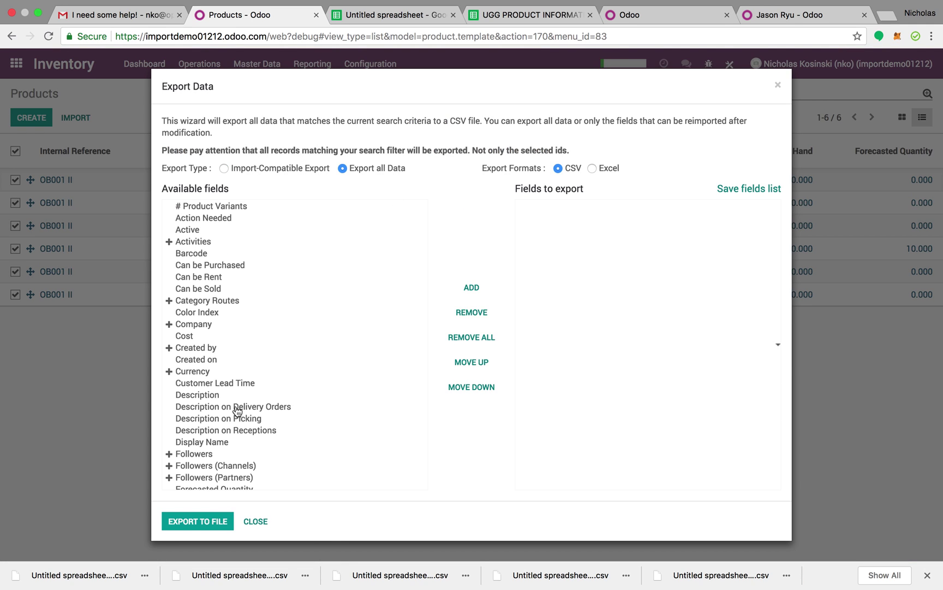
pyautogui.scroll(-3, 238, 411)
pyautogui.doubleClick(184, 336)
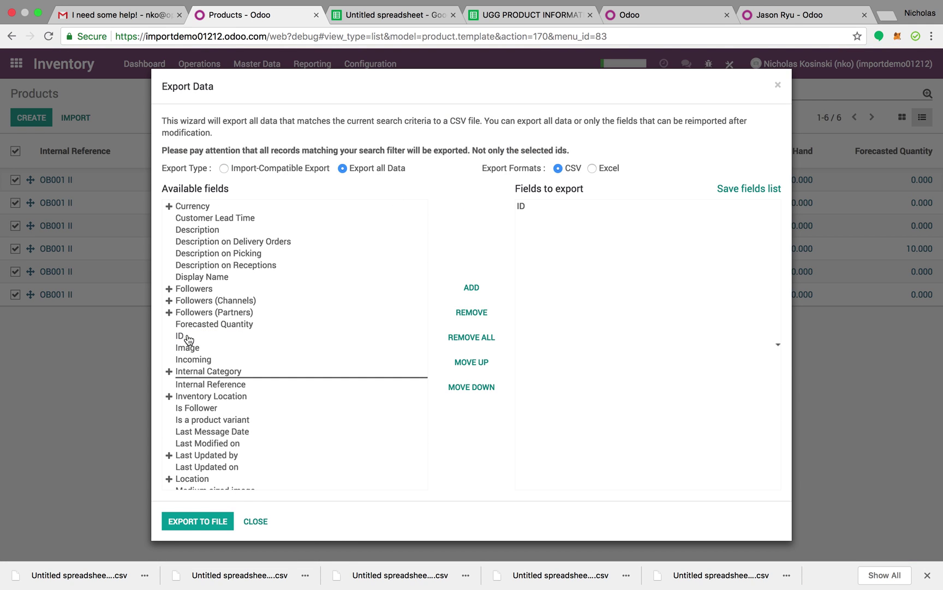
pyautogui.click(205, 516)
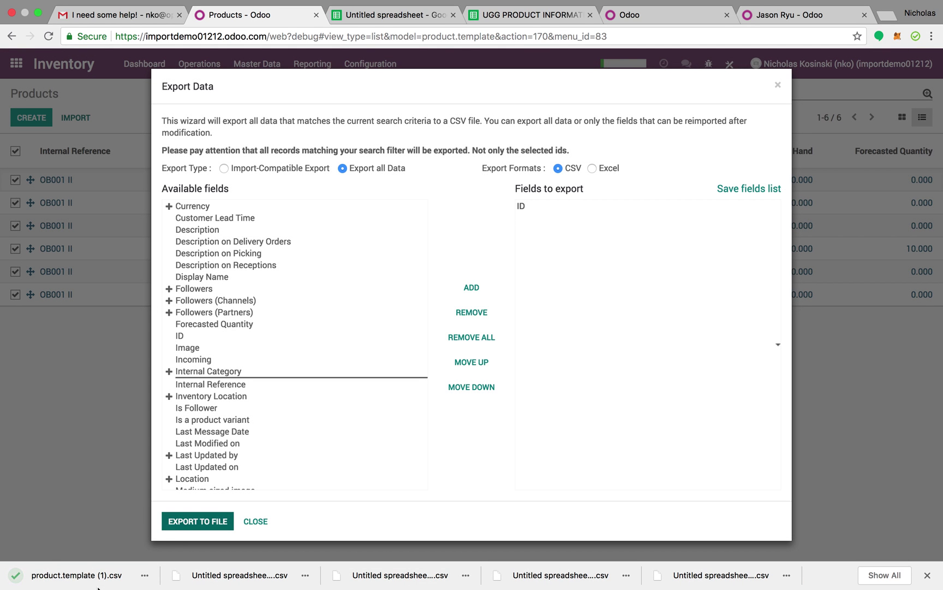
# Open the exported product.template (1).csv in Numbers and copy the external IDs in A2:A7
pyautogui.click(85, 580)
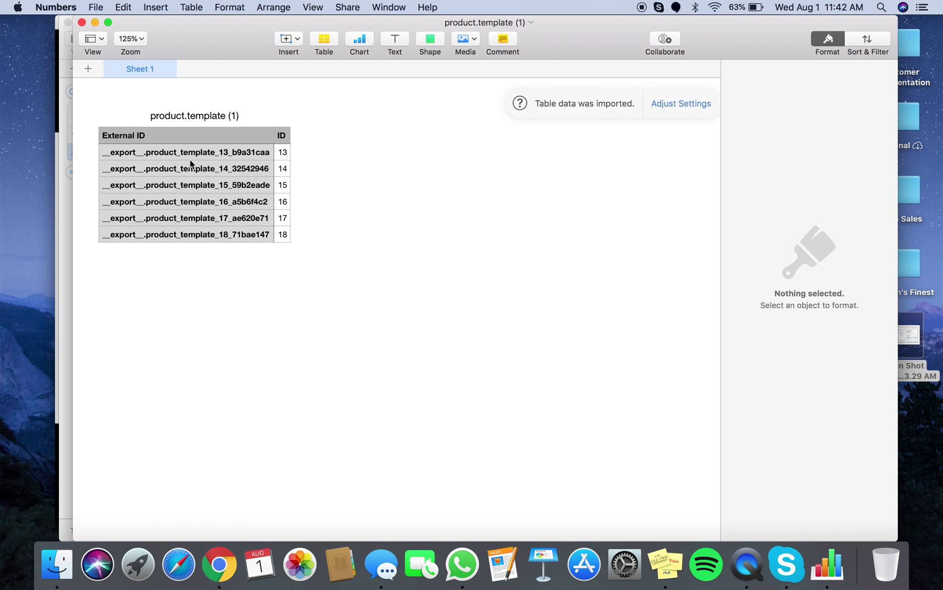
pyautogui.moveTo(190, 161); pyautogui.dragTo(198, 235)
pyautogui.press('super+c')
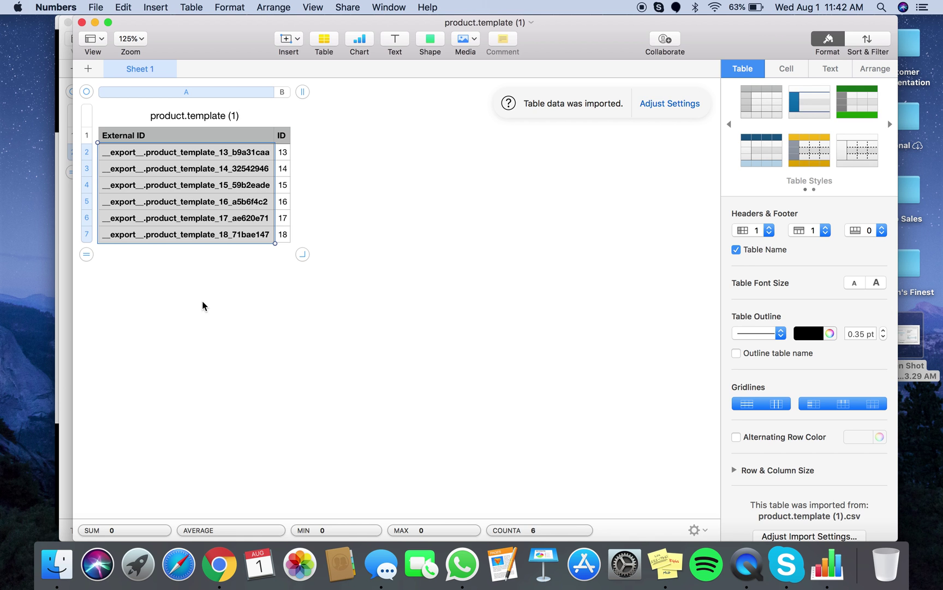
# Switch to the Google Sheets Product Import Template in Chrome and clear the product names in A2:A12
pyautogui.hotkey('ctrl', 'Up')
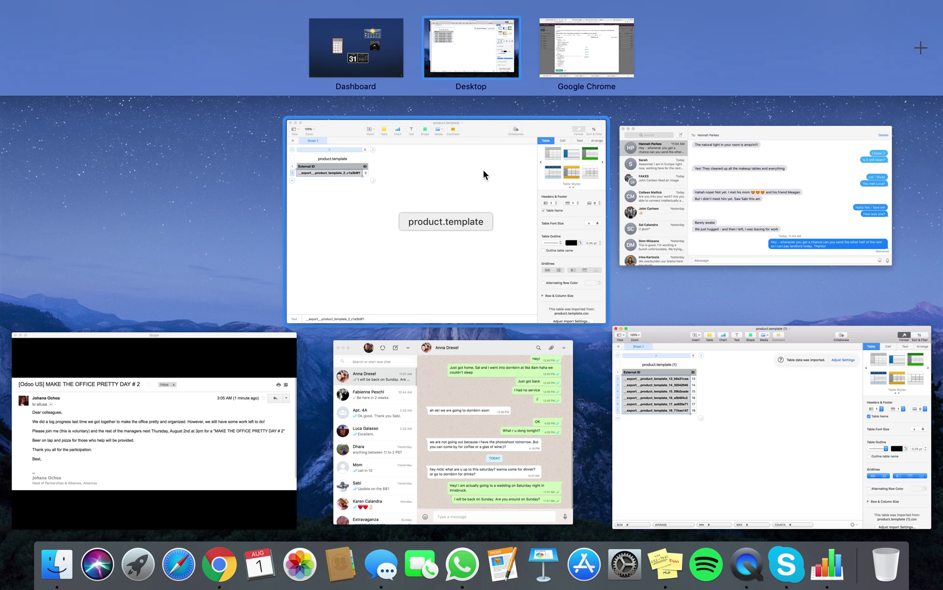
pyautogui.click(578, 49)
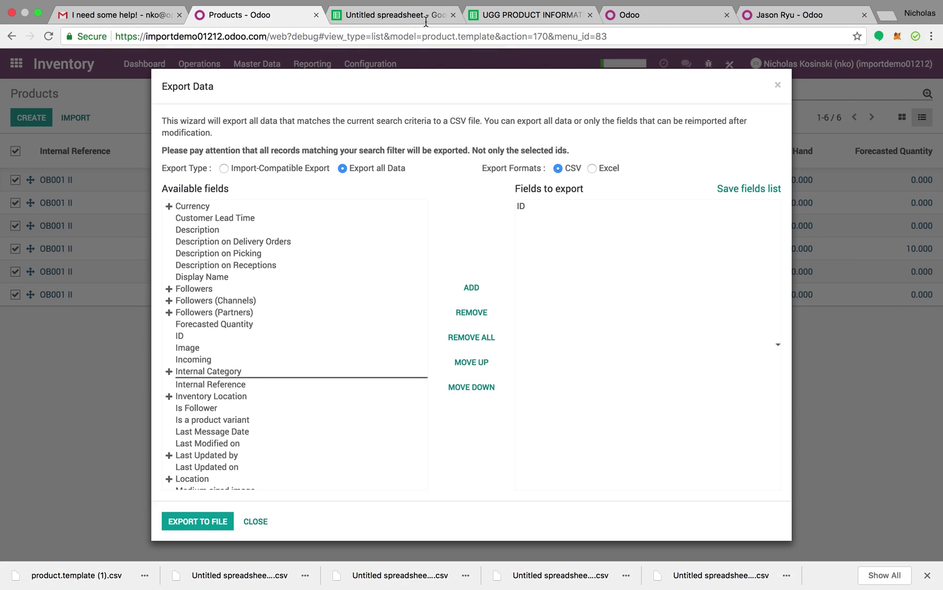
pyautogui.click(348, 15)
pyautogui.moveTo(90, 151); pyautogui.dragTo(98, 290)
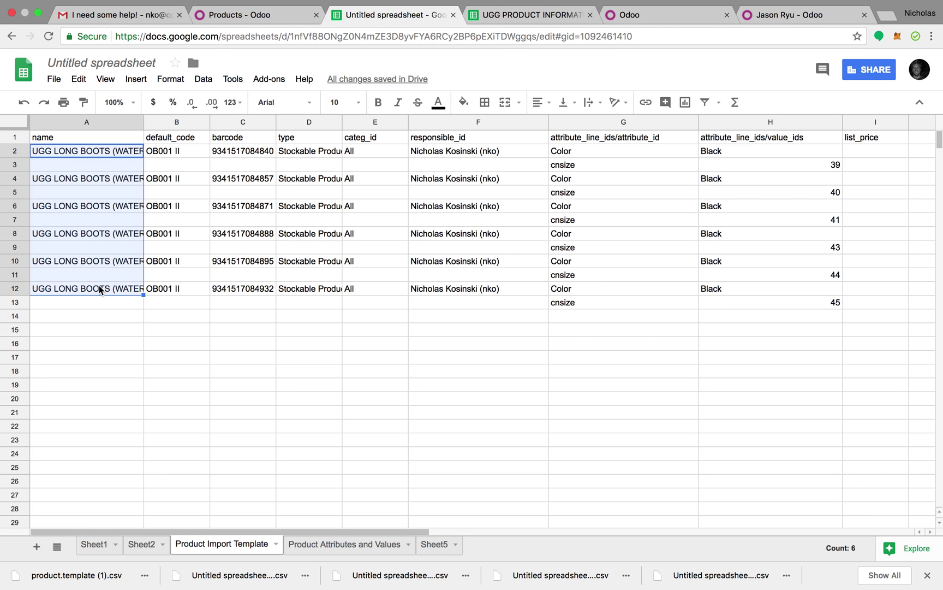
pyautogui.press('Delete')
pyautogui.hotkey('ctrl', 'v')
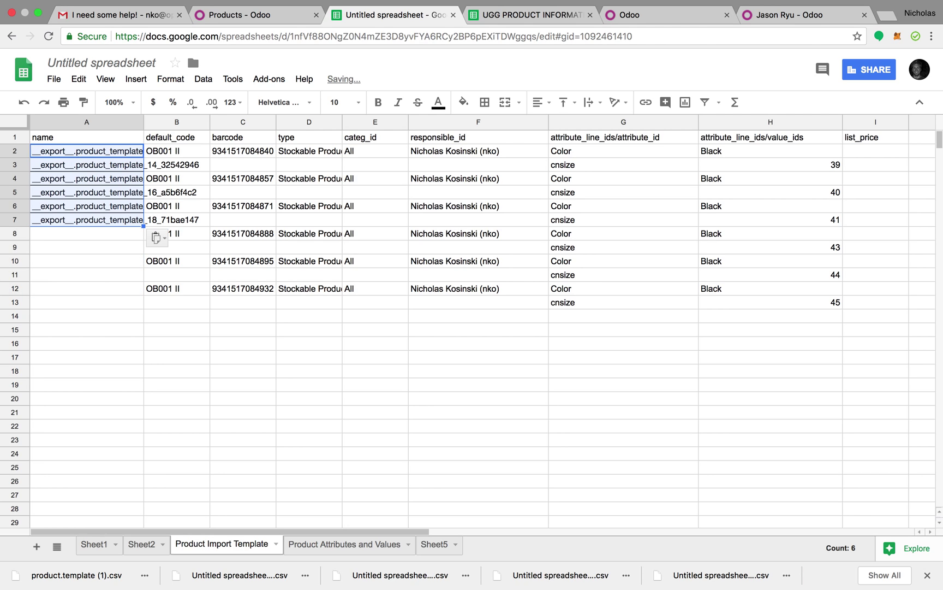
pyautogui.write('z')
pyautogui.click(86, 276)
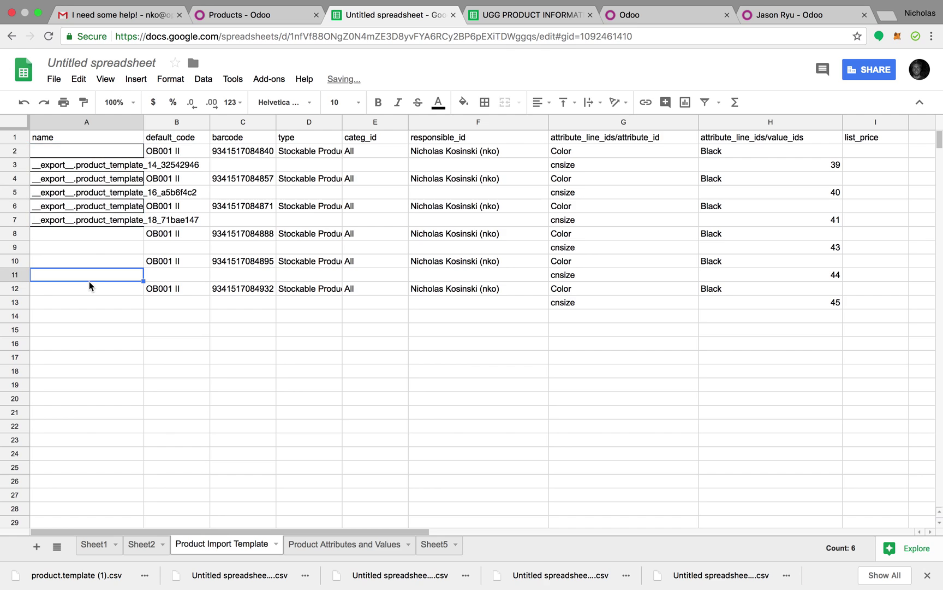
pyautogui.moveTo(98, 164); pyautogui.dragTo(101, 222)
pyautogui.press('Delete')
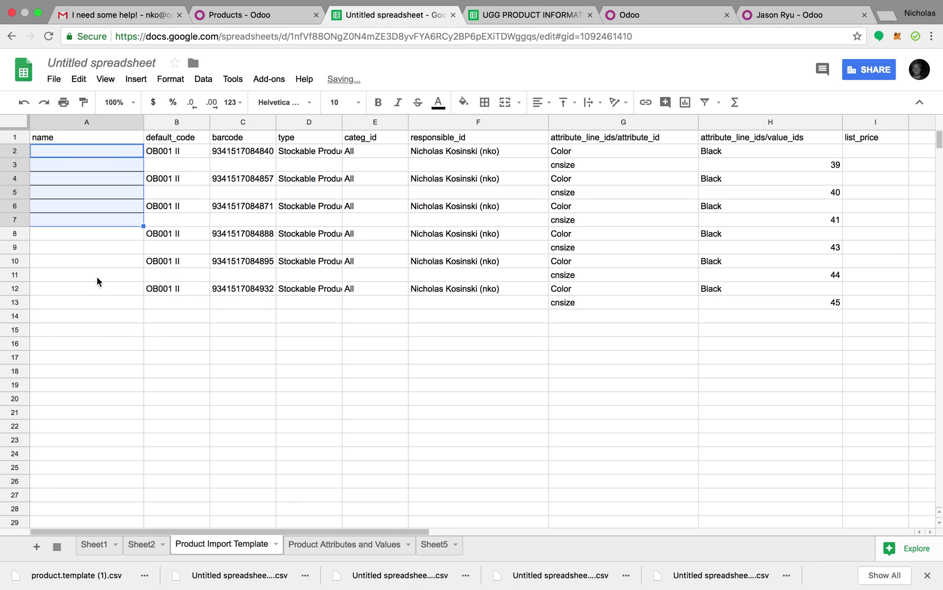
pyautogui.click(94, 284)
# Rename the header of column A in the Product Import Template as id
pyautogui.click(69, 143)
pyautogui.write('id')
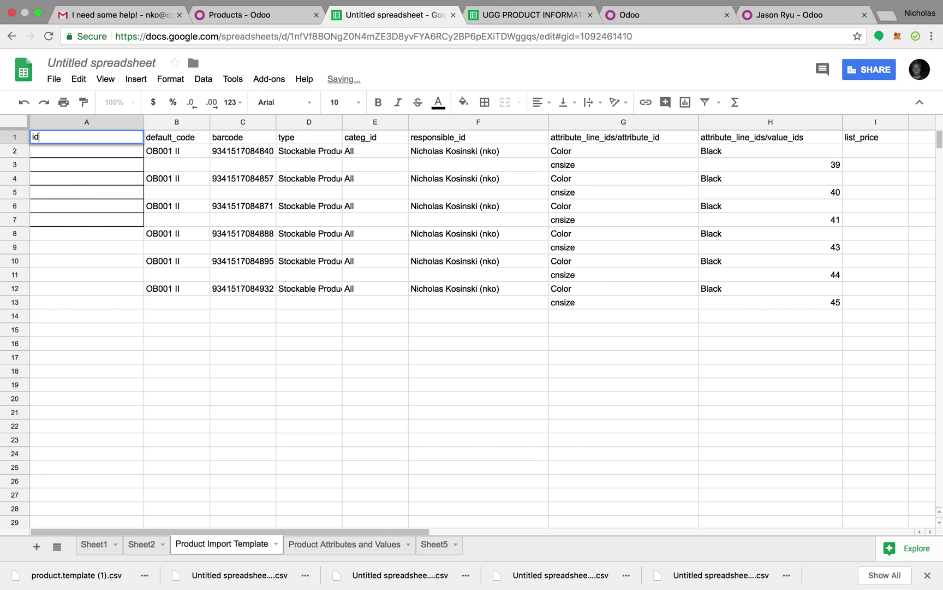
pyautogui.click(82, 179)
pyautogui.click(94, 156)
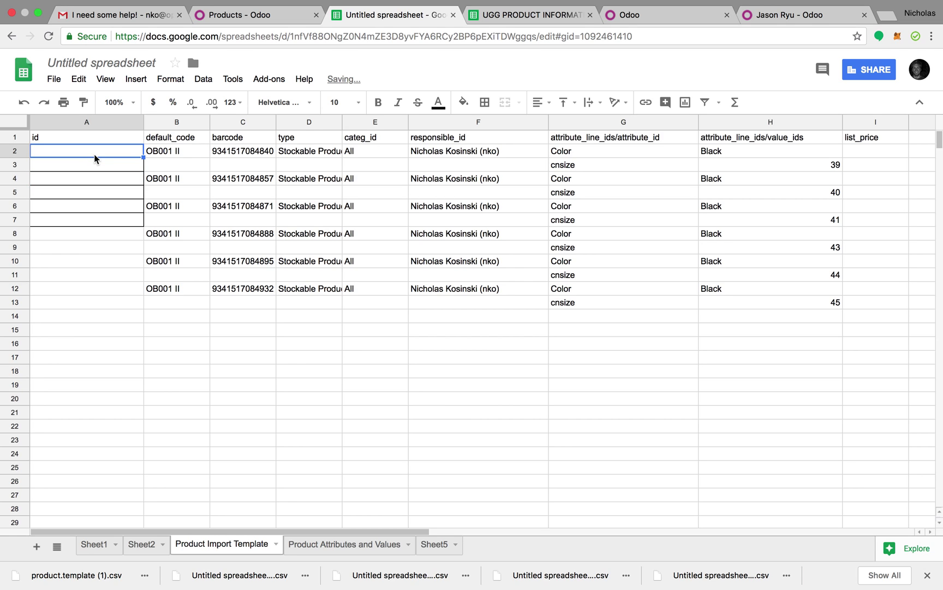
pyautogui.press('super+v')
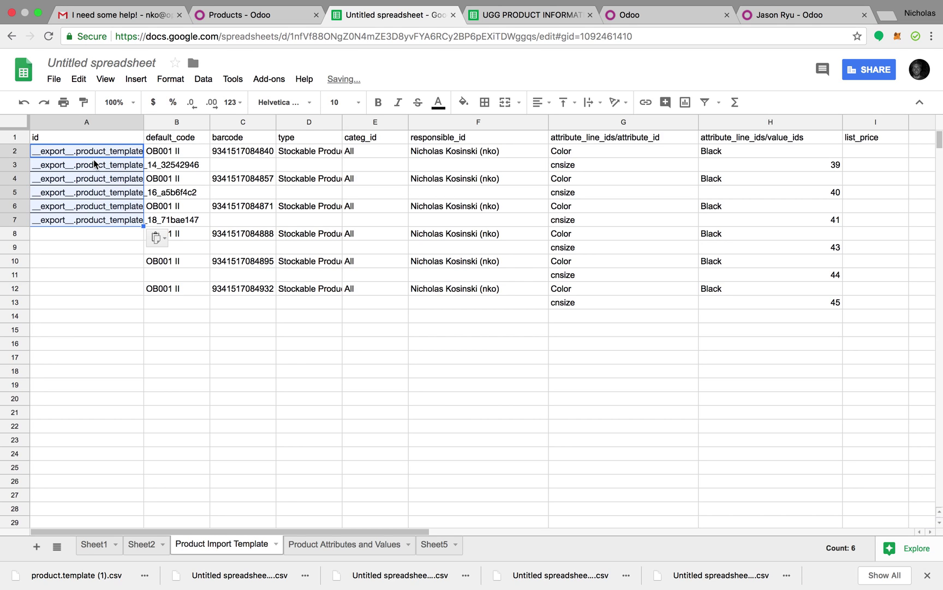
pyautogui.click(93, 166)
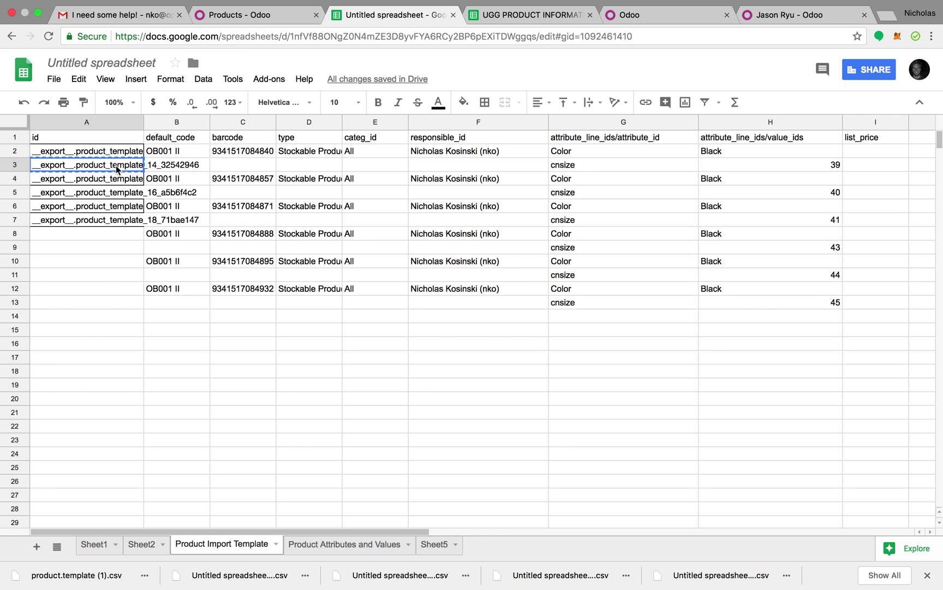
pyautogui.keyDown('shift'); pyautogui.click(116, 242); pyautogui.keyUp('shift')
pyautogui.press('BackSpace')
pyautogui.click(128, 370)
pyautogui.write('__export__.product_template_14_32542946')
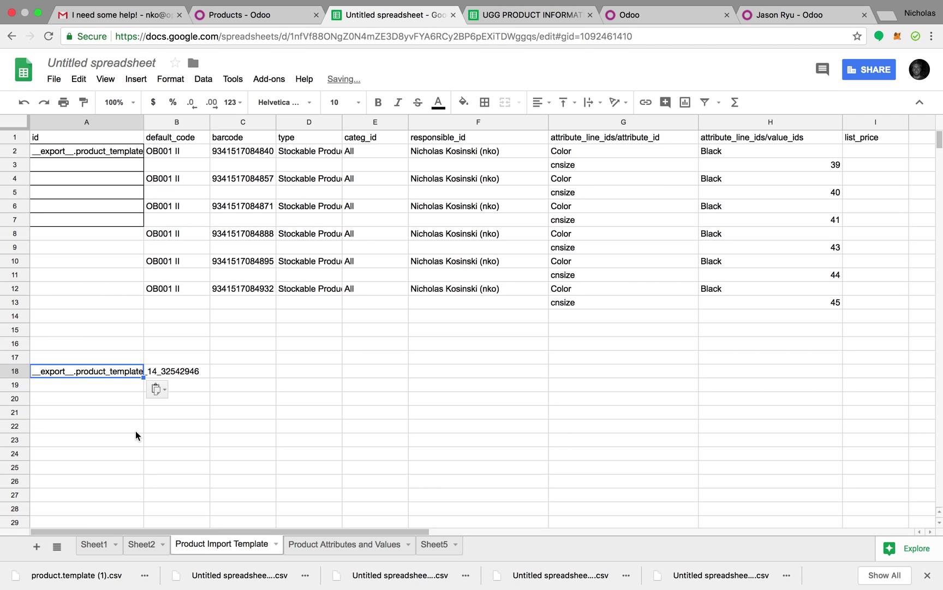
pyautogui.press('super+z')
pyautogui.press('super+z')
pyautogui.press('super+z')
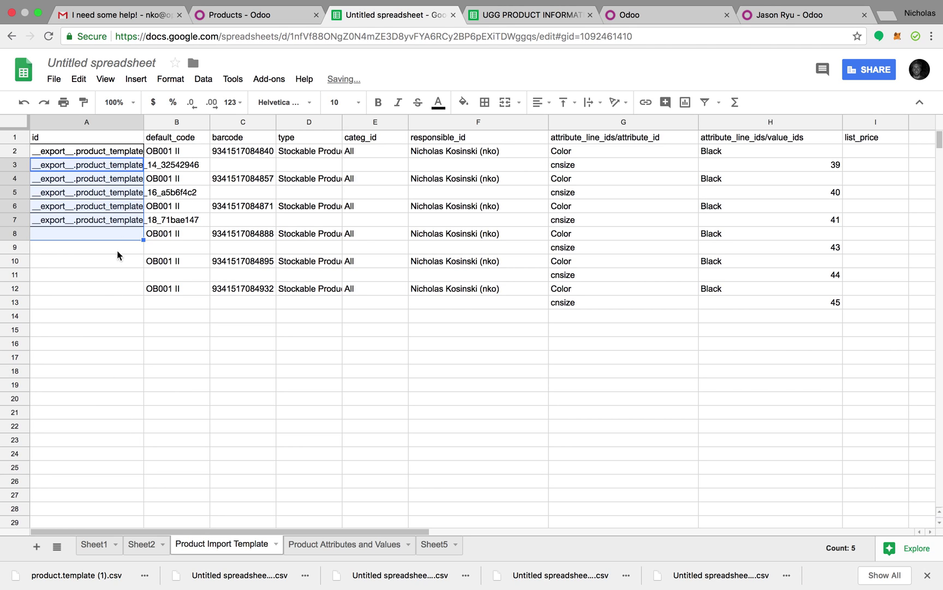
pyautogui.moveTo(118, 158); pyautogui.dragTo(116, 221)
pyautogui.press('BackSpace')
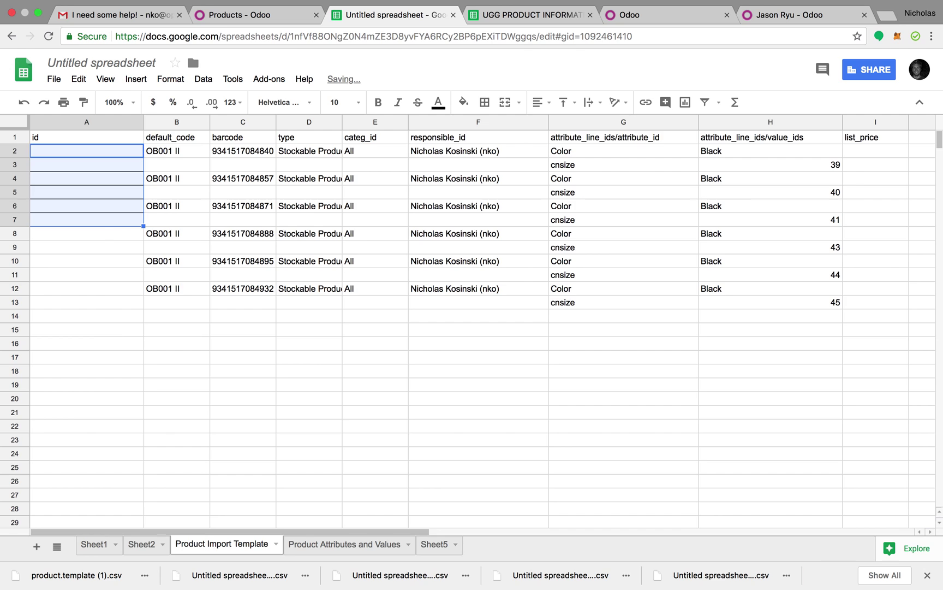
# Paste the exported external IDs into A15:A20 and copy the first one into A2
pyautogui.click(121, 330)
pyautogui.press('super+v')
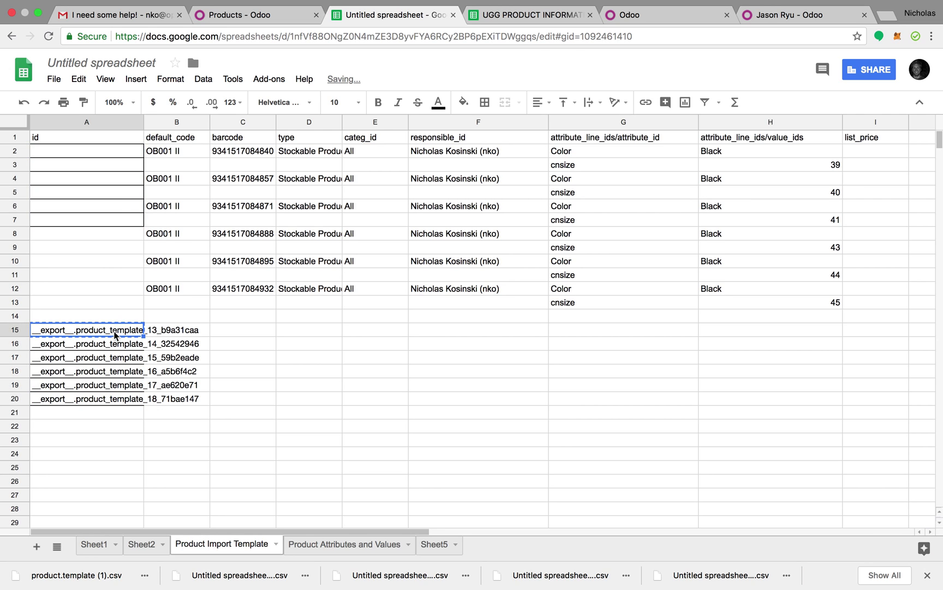
pyautogui.click(118, 146)
pyautogui.press('super+v')
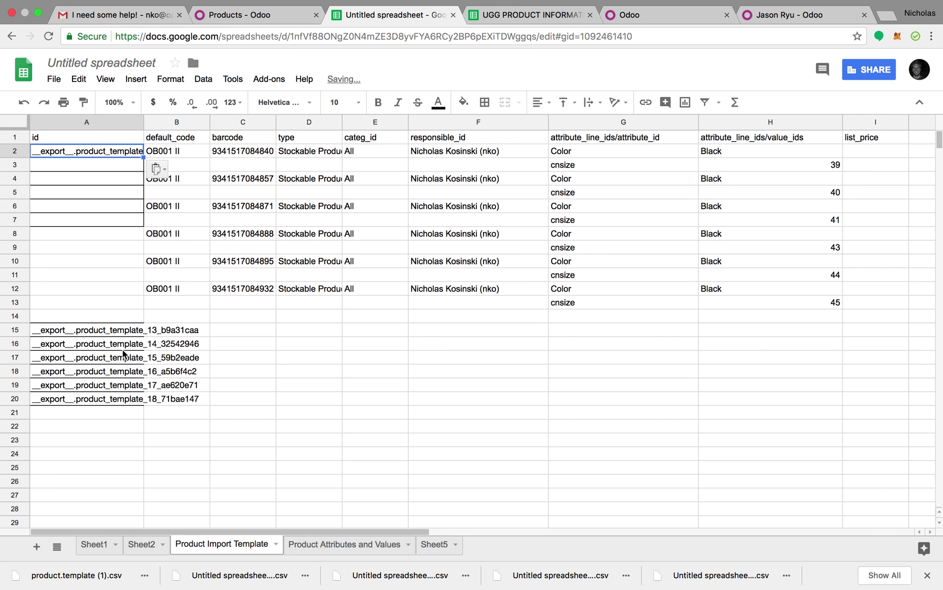
# Copy the external IDs from A16 and A17 into A4 and A6 beside the matching products
pyautogui.click(124, 348)
pyautogui.press('super+c')
pyautogui.click(109, 180)
pyautogui.press('super+v')
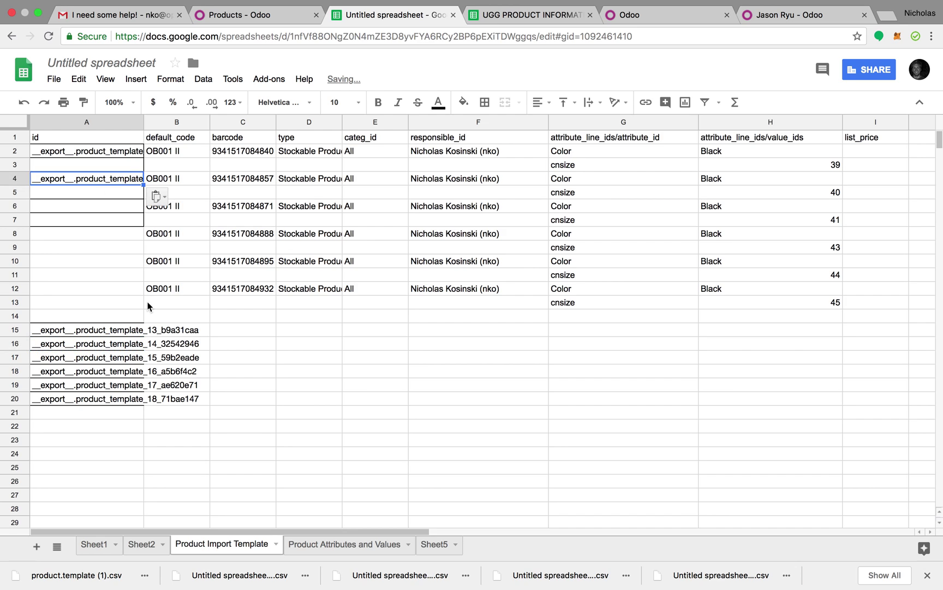
pyautogui.click(129, 358)
pyautogui.press('super+c')
pyautogui.click(118, 211)
pyautogui.press('super+v')
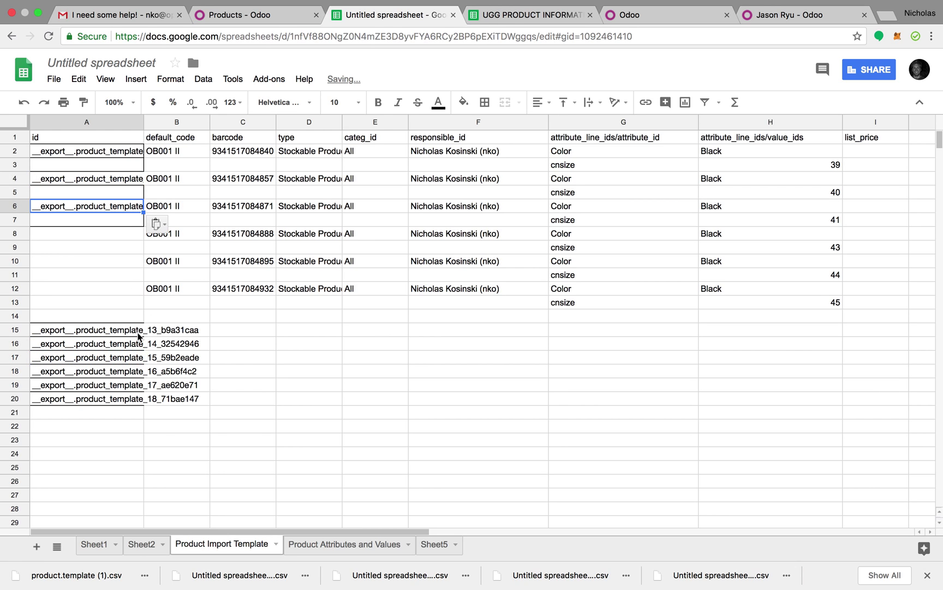
# Copy the external IDs from A18, A19 and A20 into A8, A10 and A12
pyautogui.click(130, 377)
pyautogui.press('super+c')
pyautogui.click(116, 244)
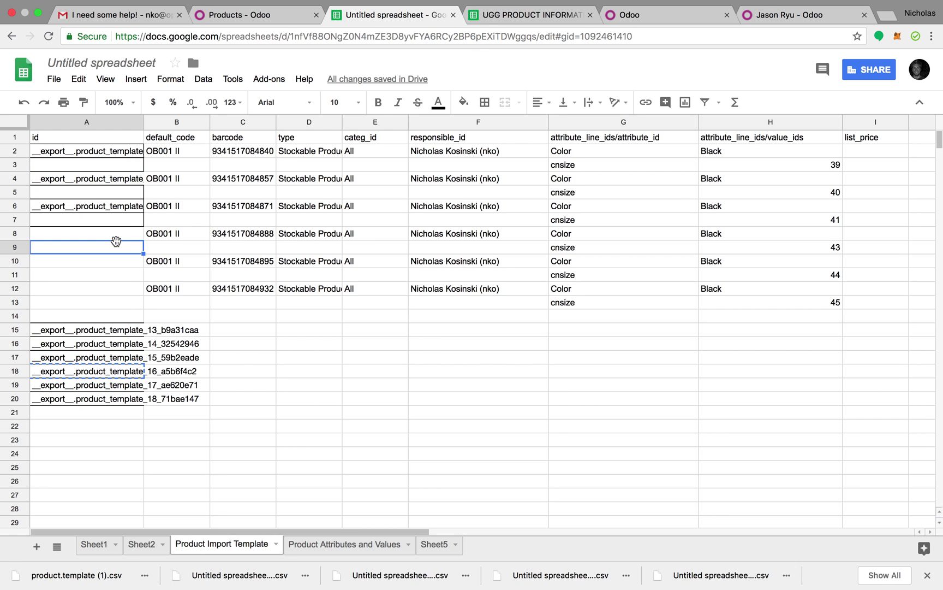
pyautogui.click(116, 238)
pyautogui.press('super+v')
pyautogui.click(131, 382)
pyautogui.press('super+c')
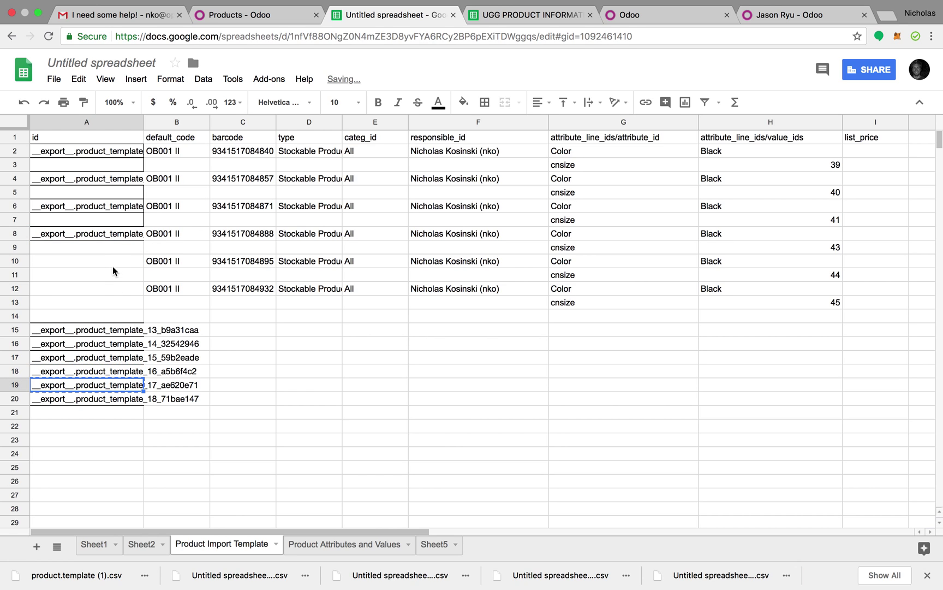
pyautogui.click(112, 262)
pyautogui.press('super+v')
pyautogui.click(123, 398)
pyautogui.press('super+c')
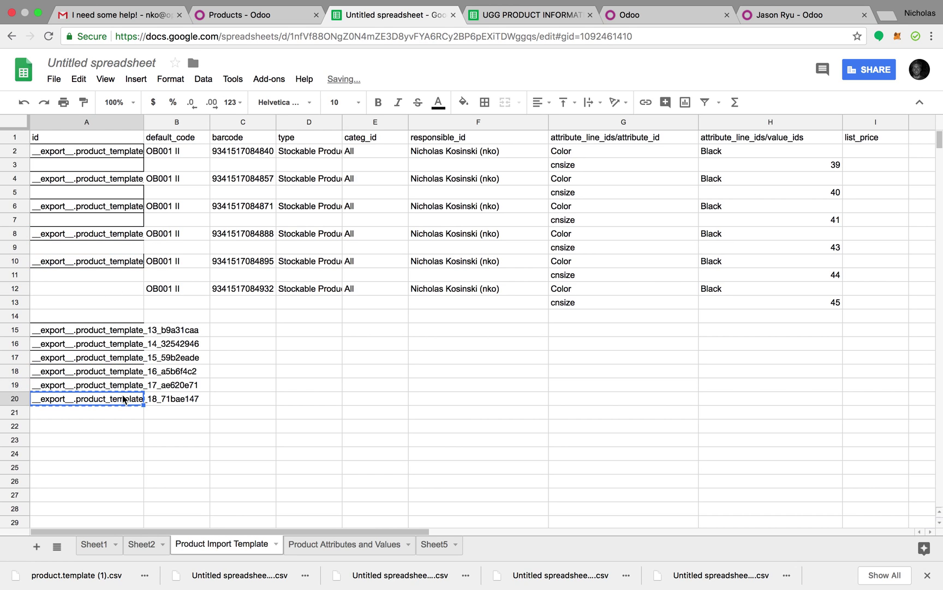
pyautogui.click(121, 285)
pyautogui.press('super+v')
# Clear the spare list of external IDs in A15:A20 below the product rows
pyautogui.click(92, 343)
pyautogui.moveTo(90, 330); pyautogui.dragTo(180, 399)
pyautogui.press('Delete')
pyautogui.click(195, 456)
pyautogui.moveTo(96, 343); pyautogui.dragTo(109, 440)
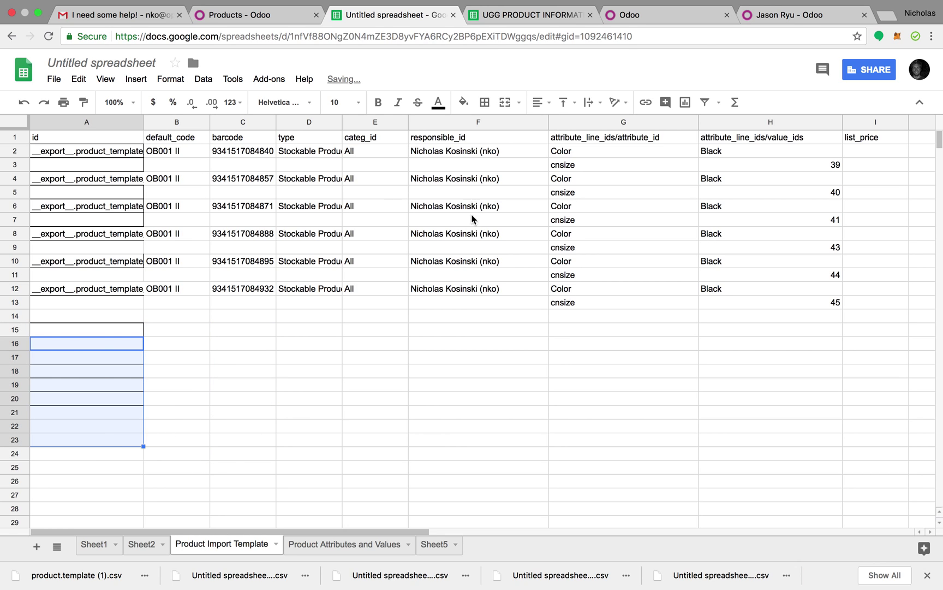
# Enter list prices 1250, 1100 and 999 in cells I2, I4 and I6 of the Product Import Template sheet
pyautogui.click(402, 399)
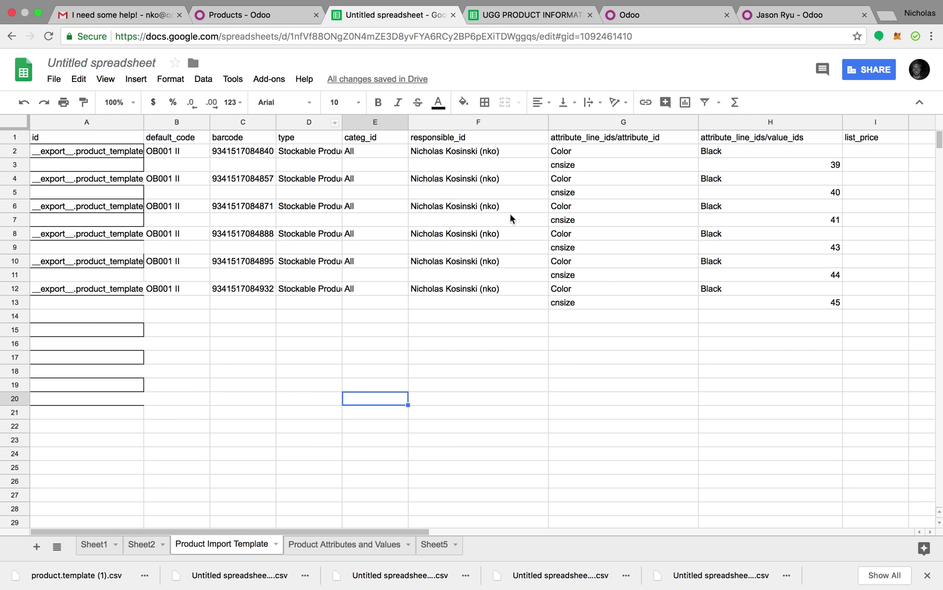
pyautogui.click(887, 151)
pyautogui.write('1250')
pyautogui.press('Return')
pyautogui.press('Down')
pyautogui.write('1100')
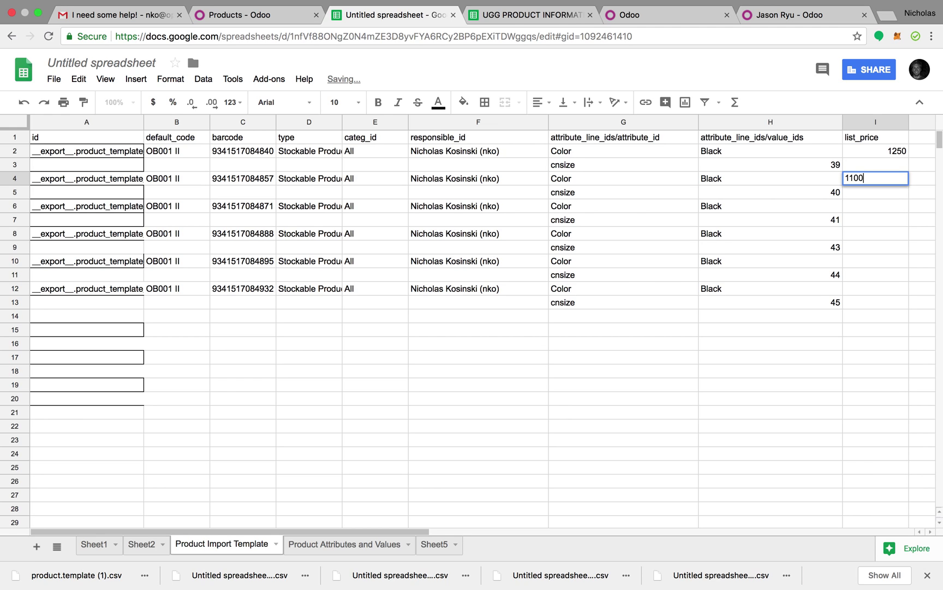
pyautogui.press('Return')
pyautogui.press('Down')
pyautogui.write('999')
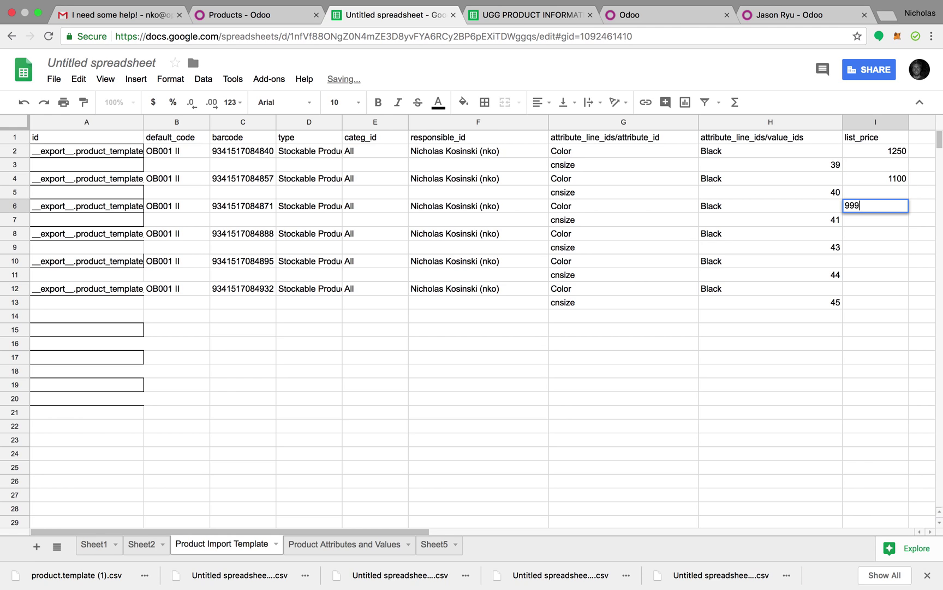
pyautogui.press('Return')
# Enter list prices 12353, 32432632 and 23432 in cells I8, I10 and I12 for the remaining products
pyautogui.press('Down')
pyautogui.press('Down')
pyautogui.write('12')
pyautogui.press('BackSpace')
pyautogui.press('Return')
pyautogui.press('Up')
pyautogui.press('Up')
pyautogui.write('12')
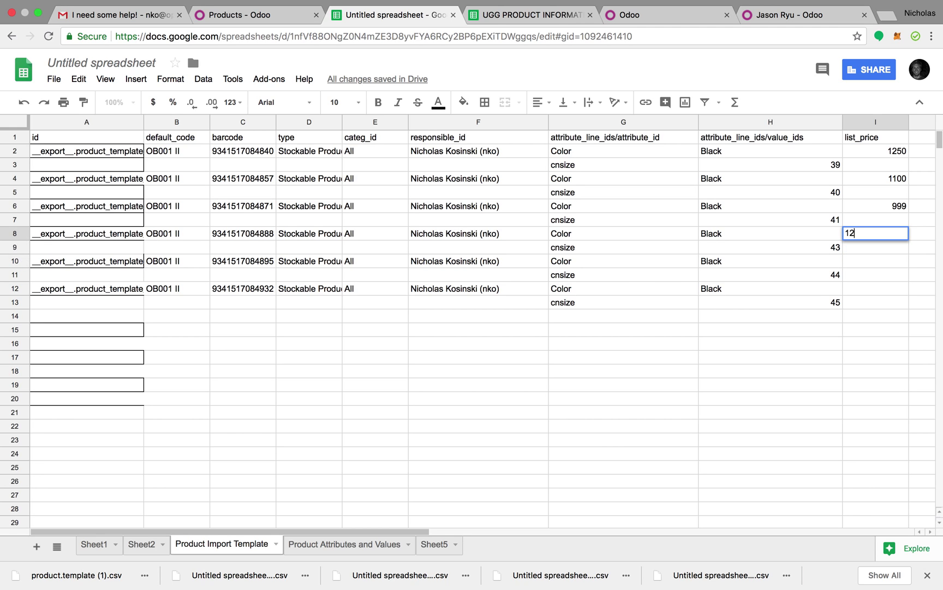
pyautogui.write('353')
pyautogui.press('Return')
pyautogui.press('Down')
pyautogui.press('Down')
pyautogui.write('34324')
pyautogui.press('Return')
pyautogui.press('Down')
pyautogui.press('Up')
pyautogui.write('23432')
pyautogui.press('Return')
pyautogui.press('Up')
pyautogui.press('Up')
pyautogui.press('Up')
pyautogui.press('Down')
pyautogui.press('Delete')
pyautogui.press('Up')
pyautogui.write('32432632')
pyautogui.click(890, 357)
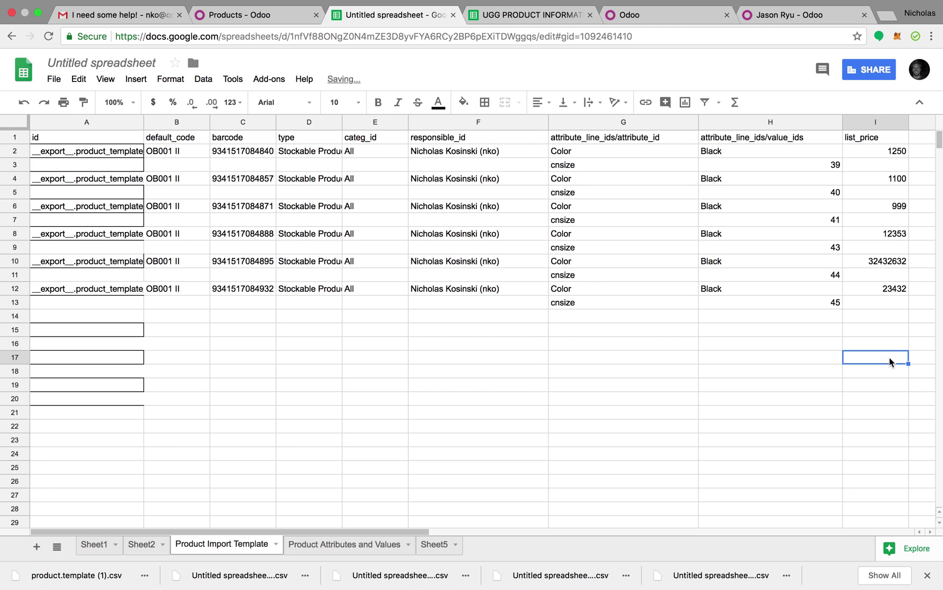
pyautogui.hscroll(5, 911, 345)
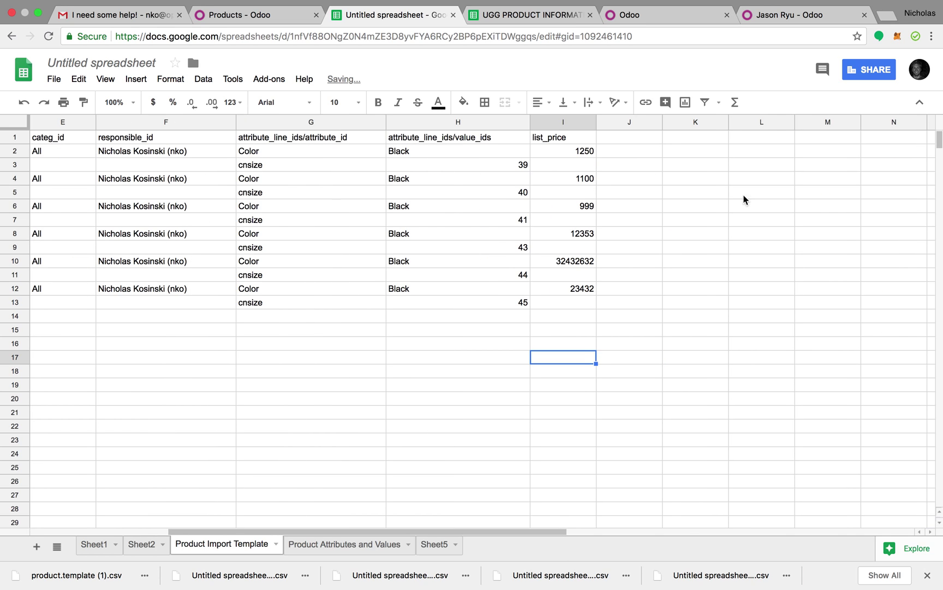
# Switch to Odoo, close the data export and install the Studio app
pyautogui.click(251, 16)
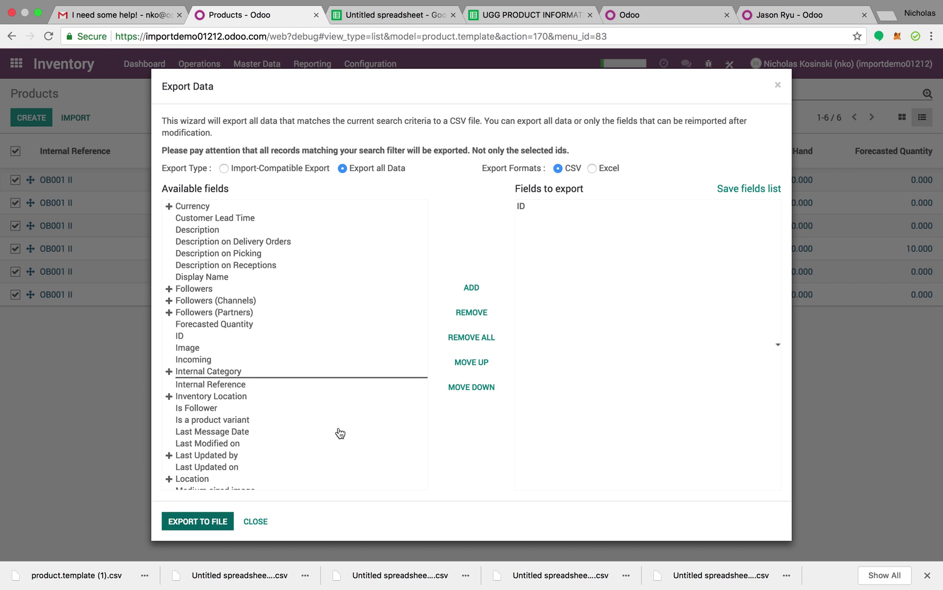
pyautogui.click(256, 521)
pyautogui.click(257, 63)
pyautogui.click(252, 88)
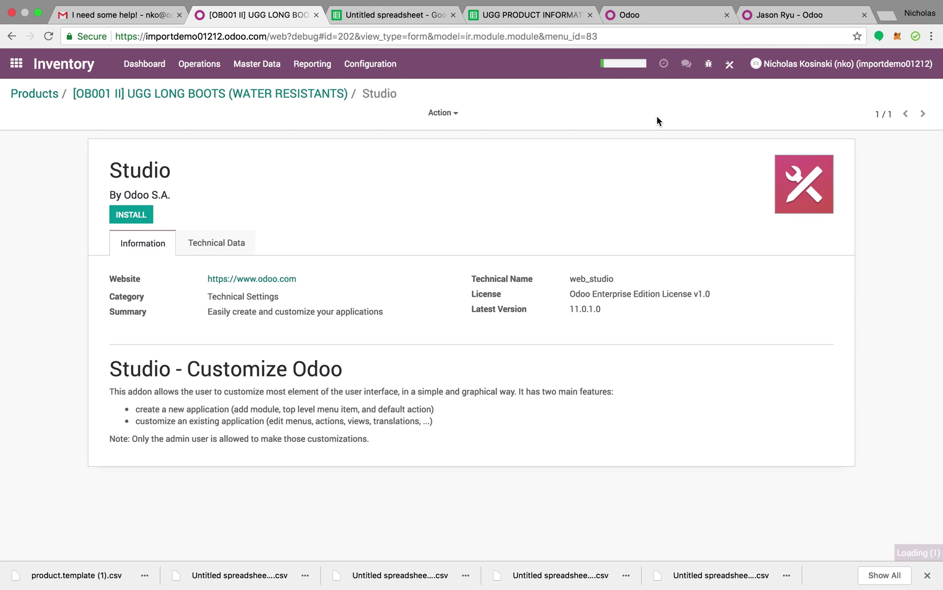
pyautogui.click(128, 214)
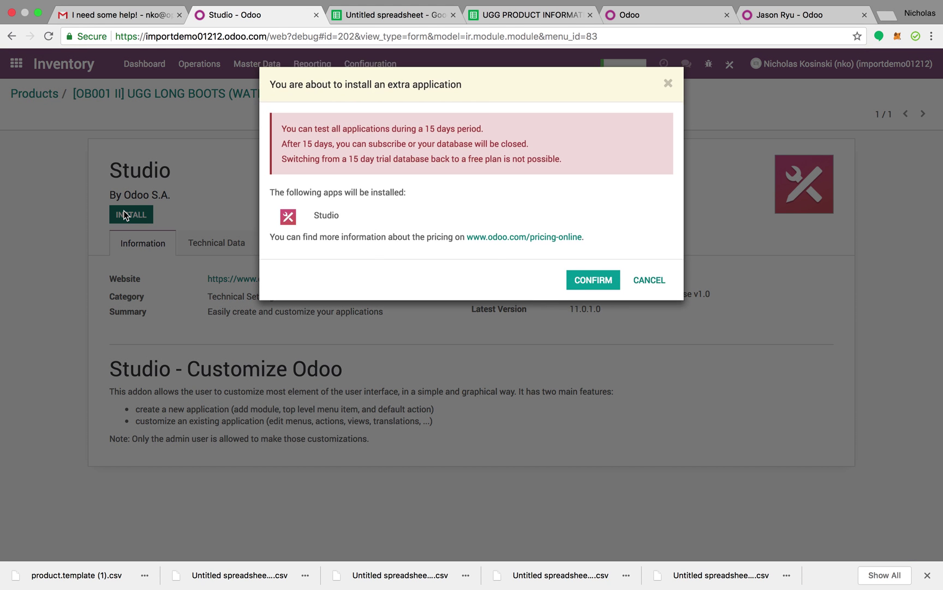
pyautogui.click(584, 284)
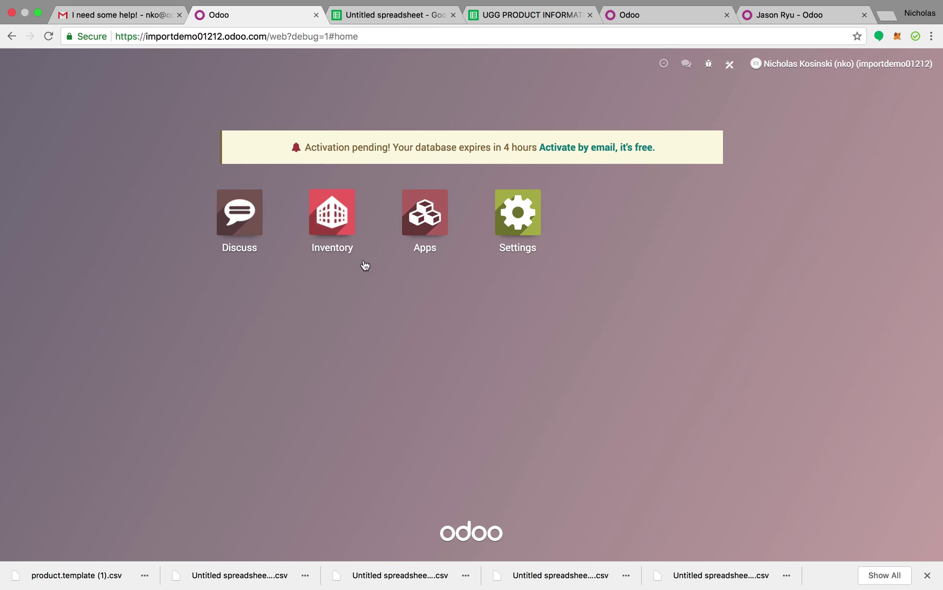
pyautogui.click(359, 225)
pyautogui.click(257, 65)
pyautogui.click(267, 73)
pyautogui.click(267, 73)
pyautogui.click(265, 91)
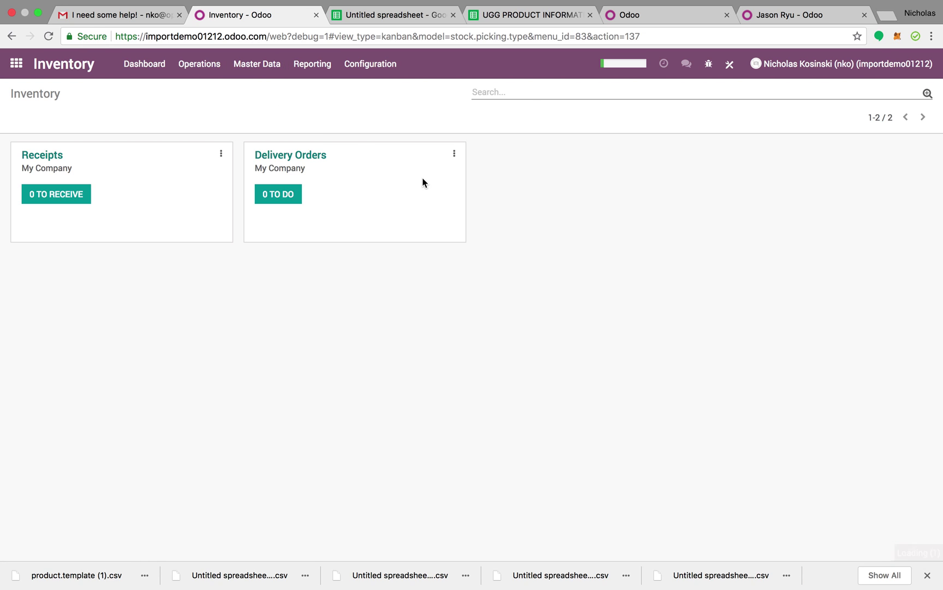
pyautogui.click(194, 193)
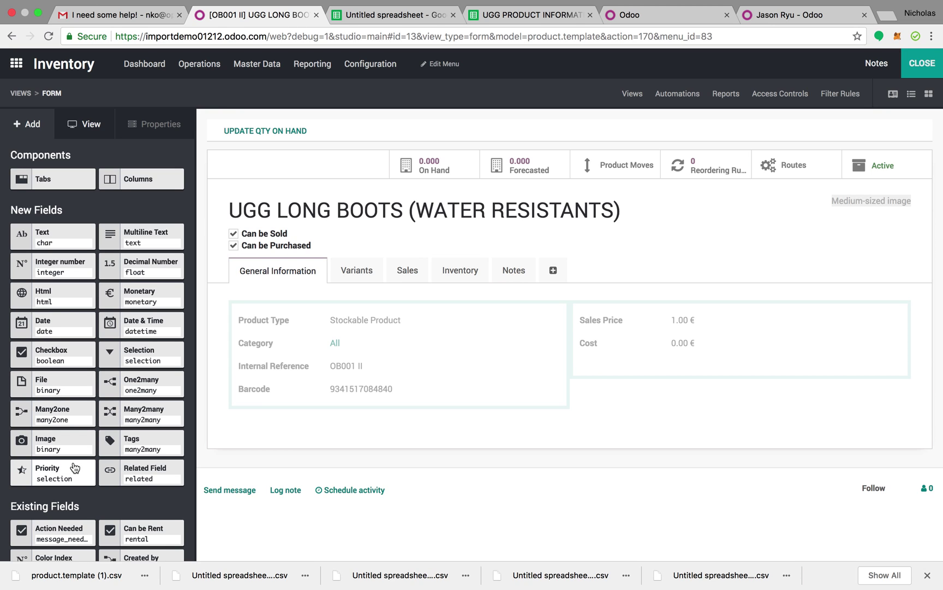
# Add a text field below Barcode on the product form and label it Customer Favorite?
pyautogui.moveTo(60, 234); pyautogui.dragTo(330, 434)
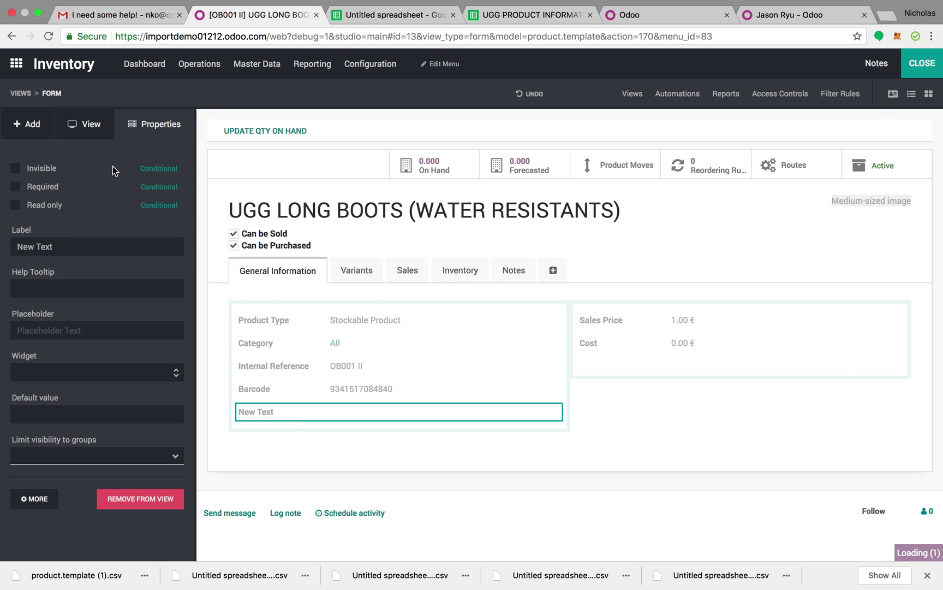
pyautogui.moveTo(74, 243); pyautogui.dragTo(2, 236)
pyautogui.write('Do I')
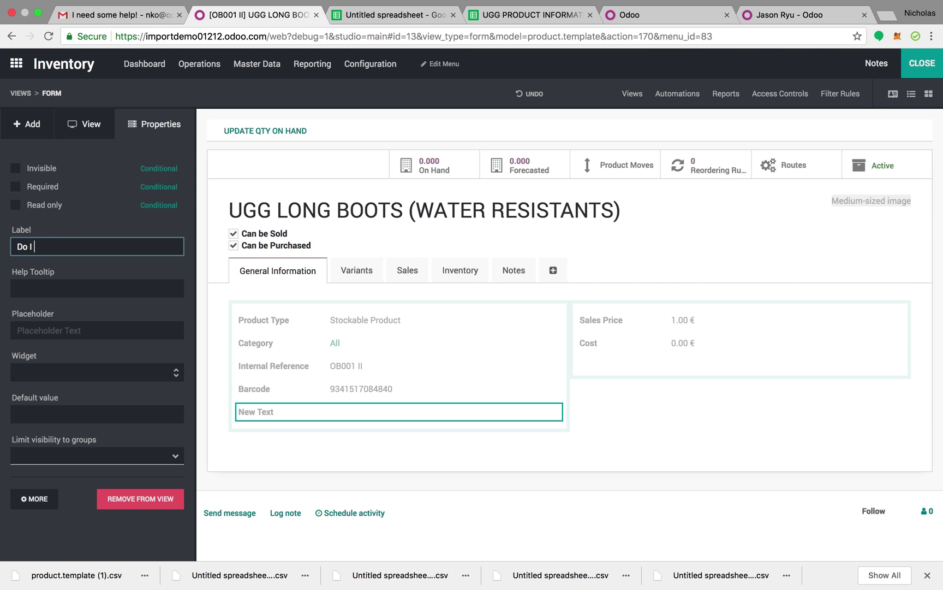
pyautogui.write('tomeer')
pyautogui.click(73, 539)
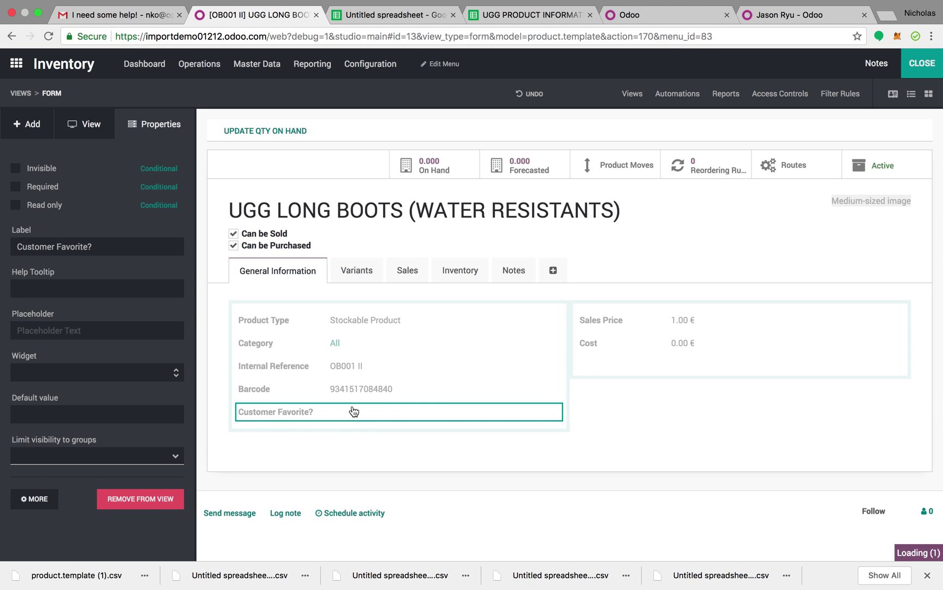
# Add a selection field with the values Yes and No below the Customer Favorite? field
pyautogui.click(31, 124)
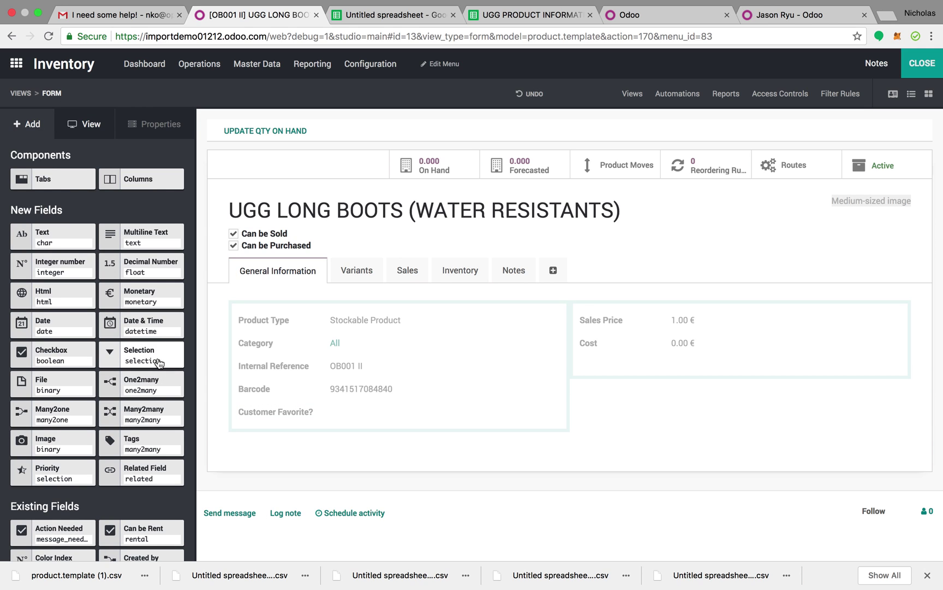
pyautogui.moveTo(159, 362); pyautogui.dragTo(286, 434)
pyautogui.write('Yes')
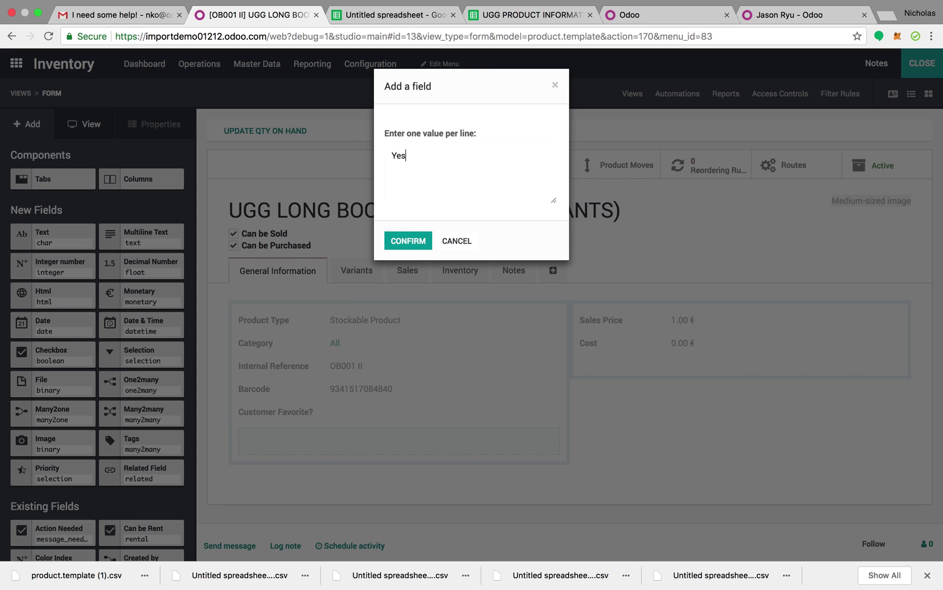
pyautogui.click(418, 248)
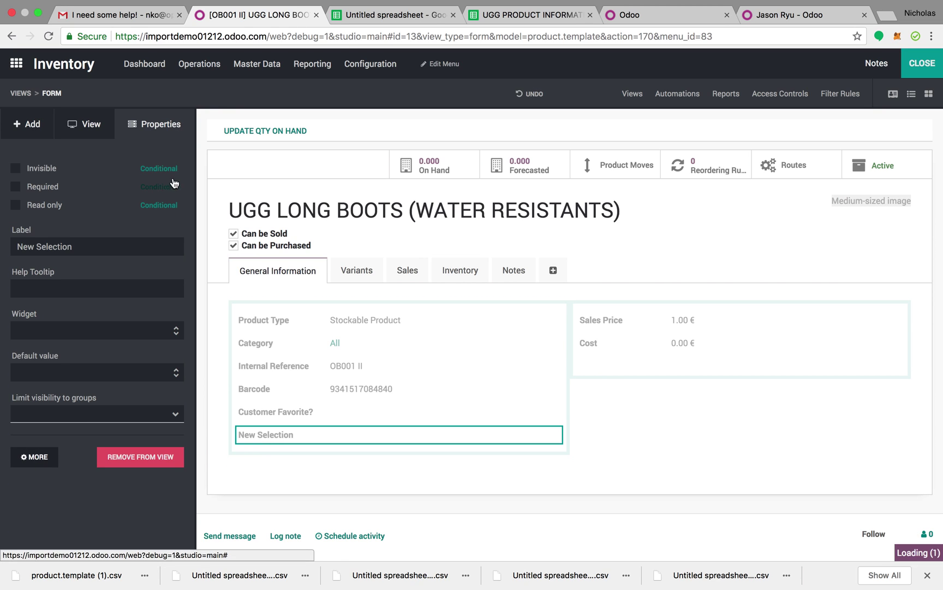
pyautogui.click(170, 176)
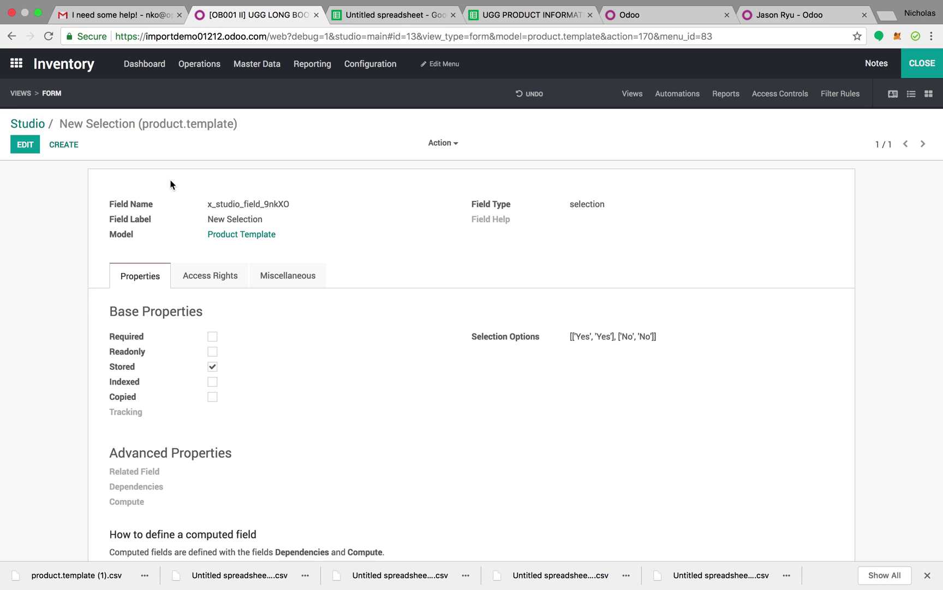
pyautogui.click(27, 124)
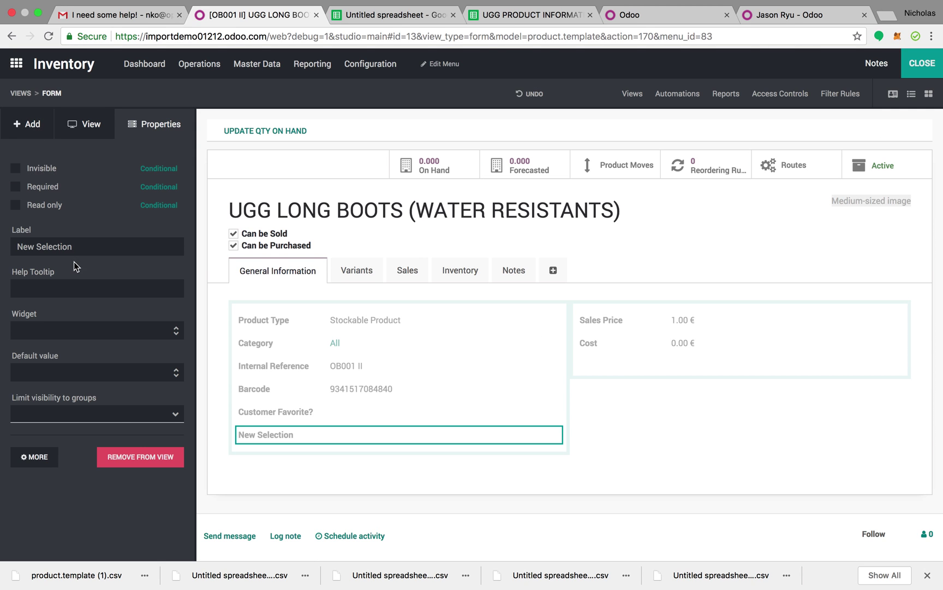
# Label the new selection field Customer Favorite??
pyautogui.tripleClick(97, 240)
pyautogui.write('Customer Favorite??')
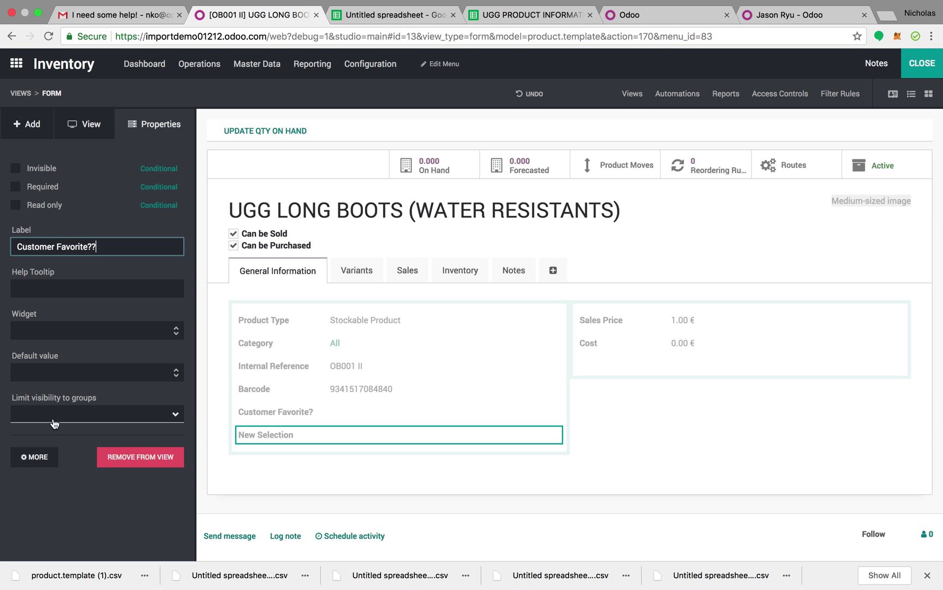
pyautogui.click(72, 516)
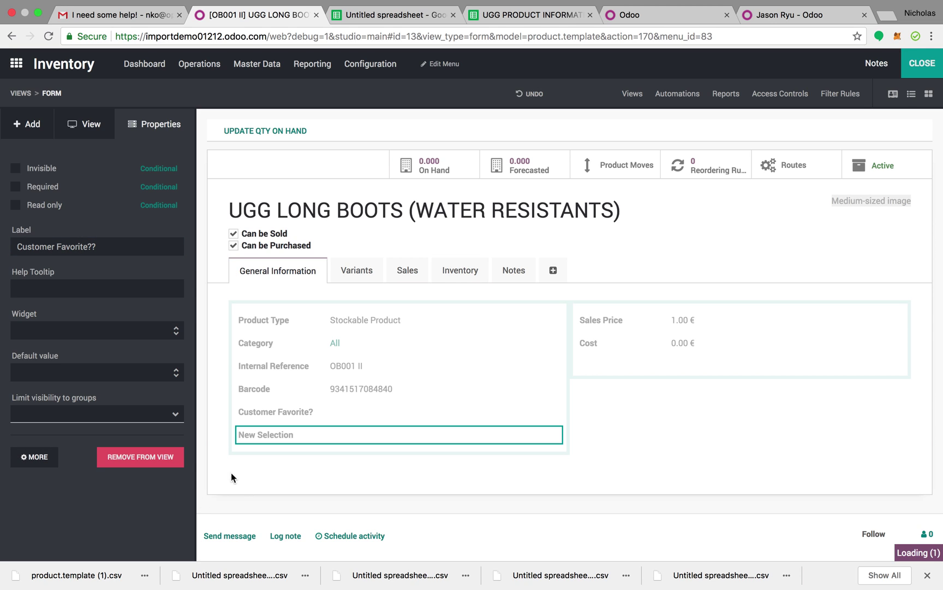
# Relabel the Customer Favorite? text field below Barcode as External ID
pyautogui.click(278, 414)
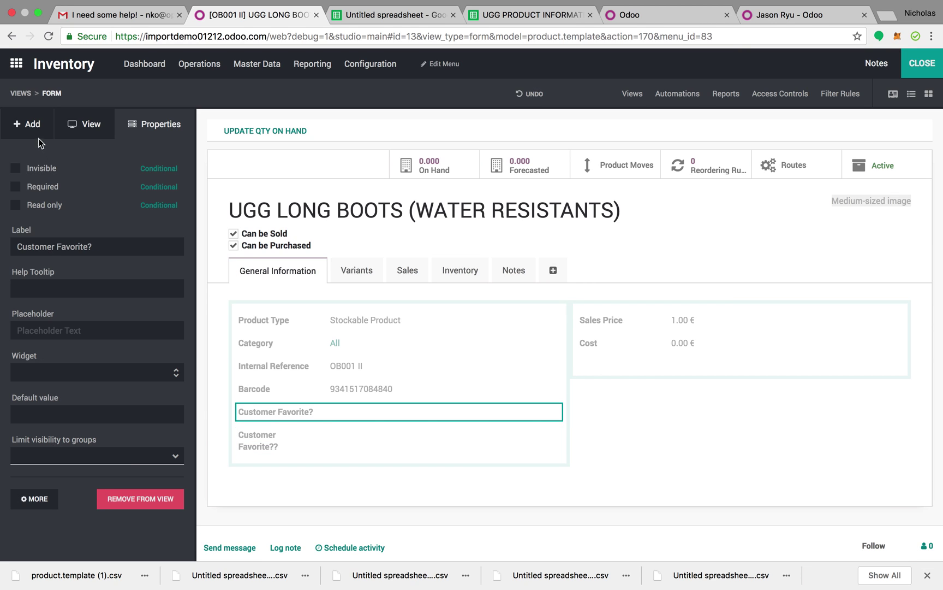
pyautogui.moveTo(104, 249); pyautogui.dragTo(2, 236)
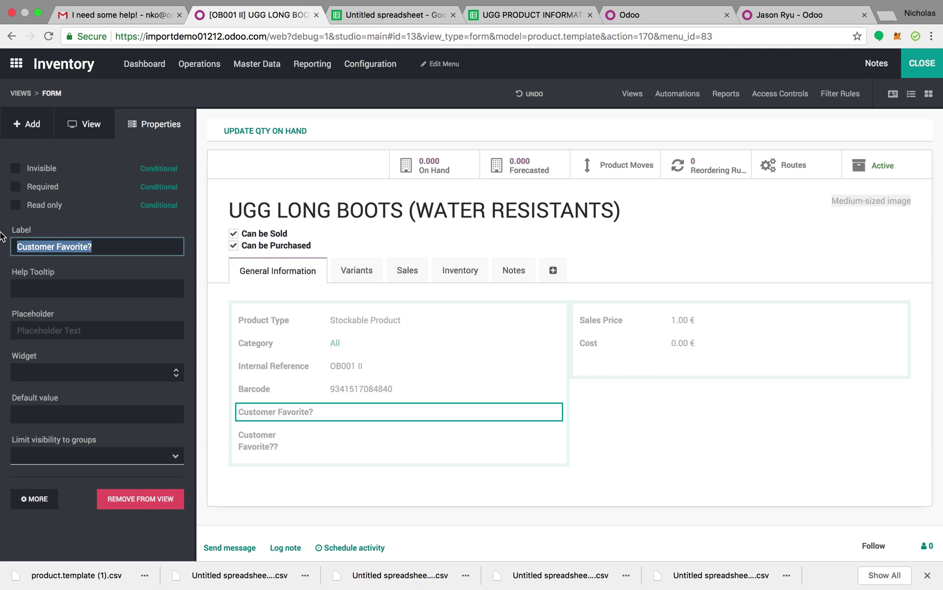
pyautogui.press('BackSpace')
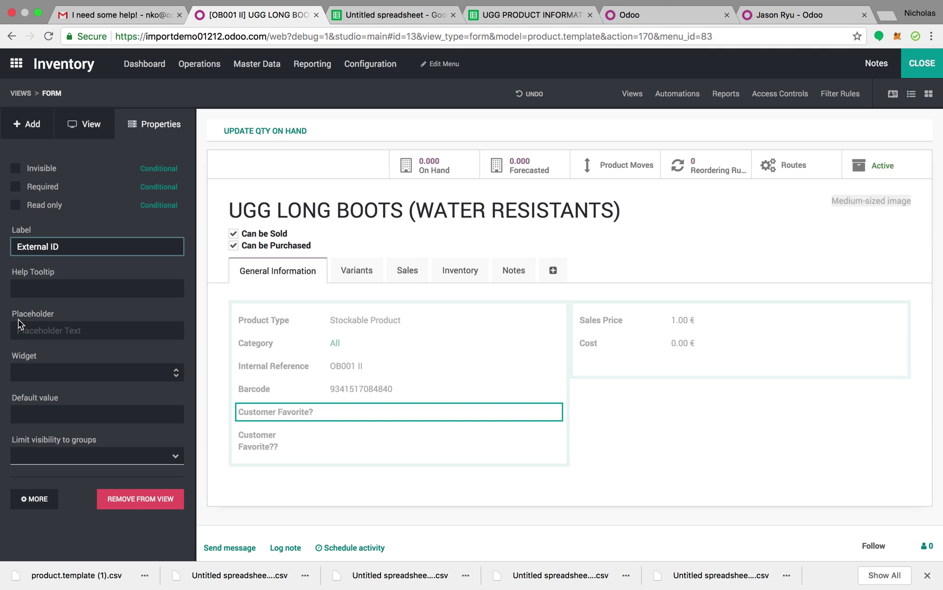
pyautogui.click(195, 245)
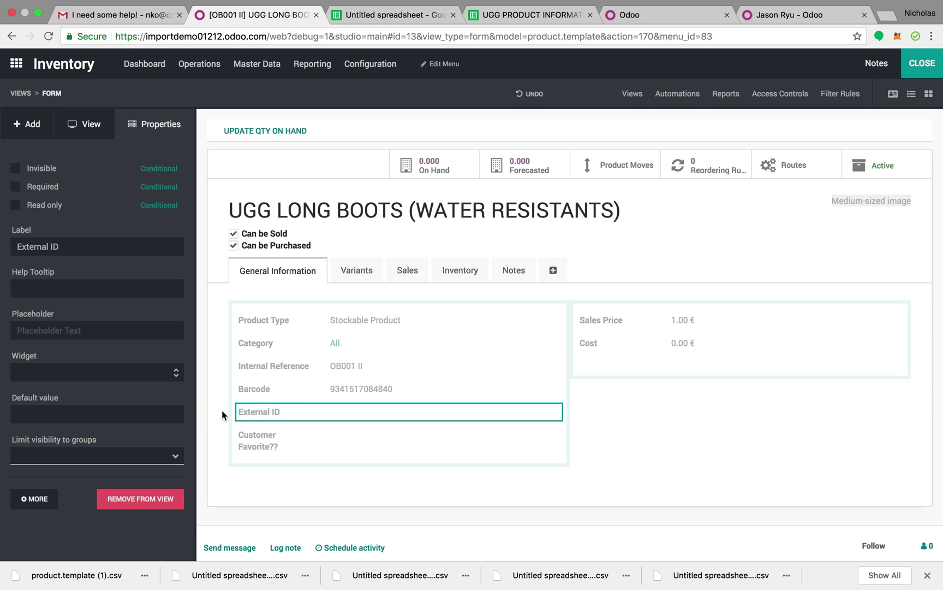
# Copy the External ID field's technical name, x_studio_field_X12HL, into J1 of the import sheet and widen column J to fit it
pyautogui.click(34, 498)
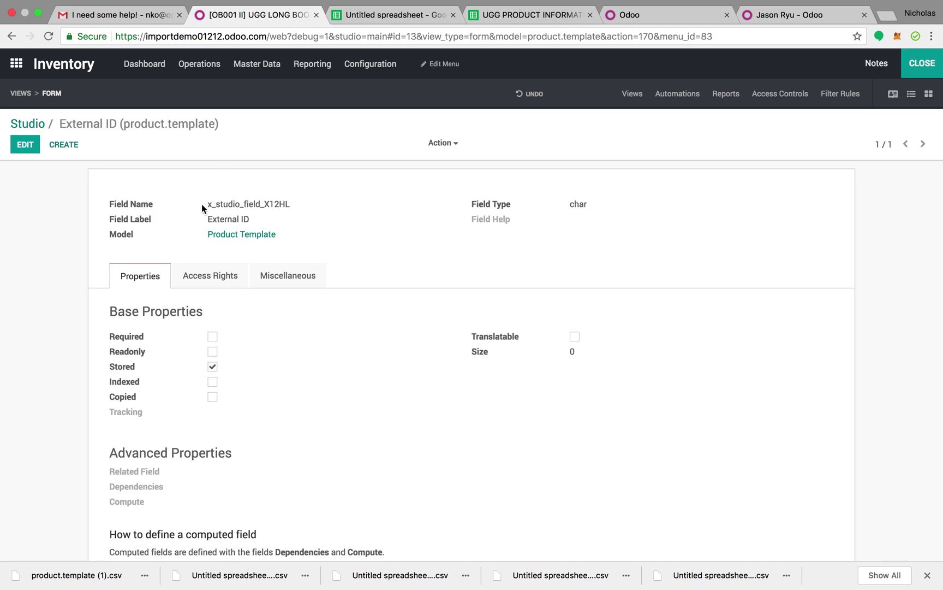
pyautogui.moveTo(201, 204); pyautogui.dragTo(300, 204)
pyautogui.hotkey('ctrl', 'c')
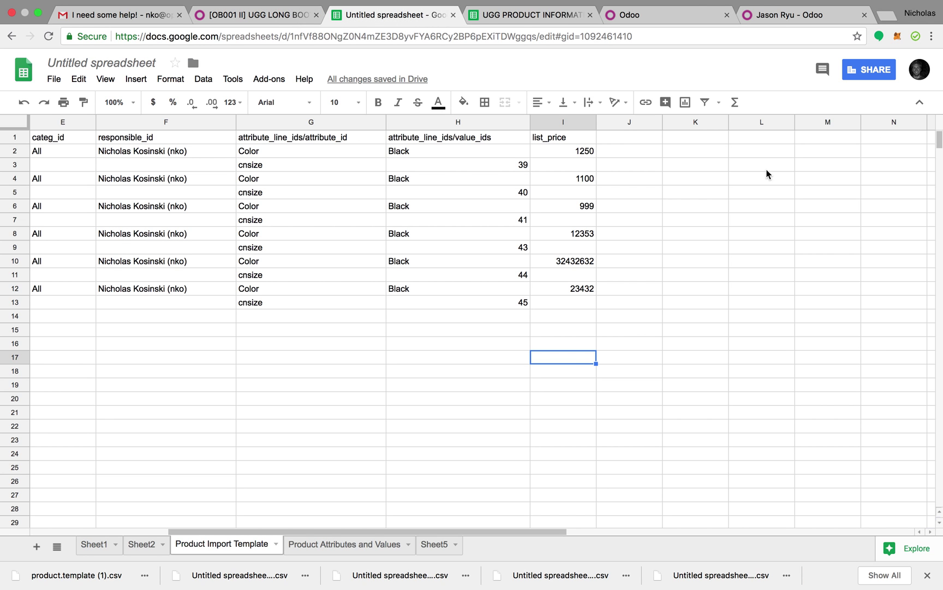
pyautogui.click(640, 139)
pyautogui.hotkey('ctrl', 'v')
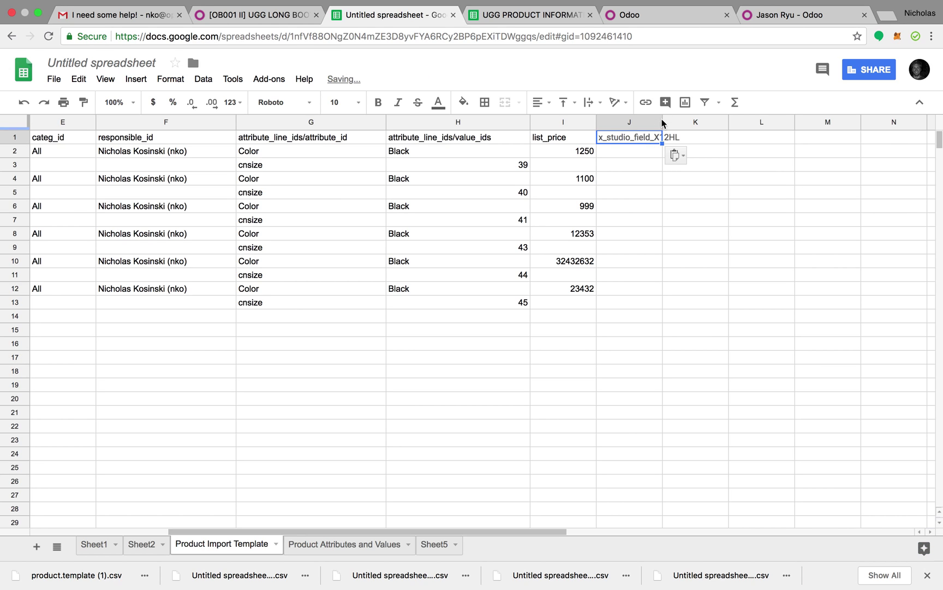
pyautogui.moveTo(662, 123); pyautogui.dragTo(725, 124)
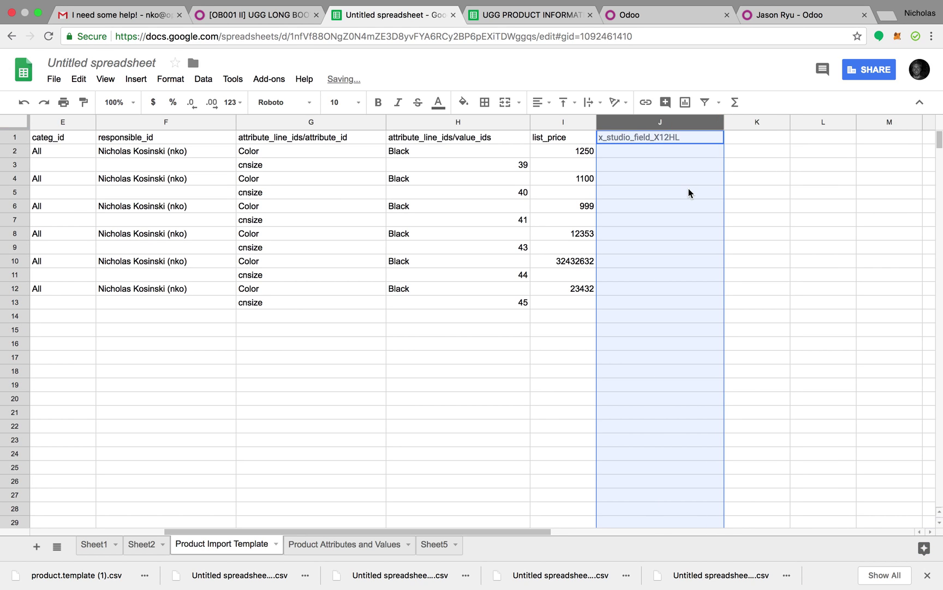
pyautogui.click(688, 191)
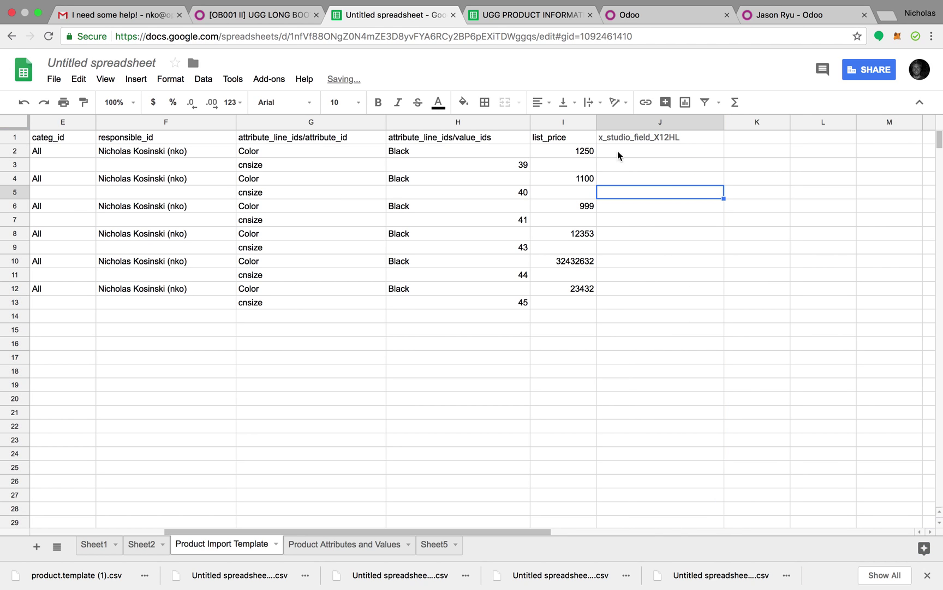
pyautogui.click(649, 140)
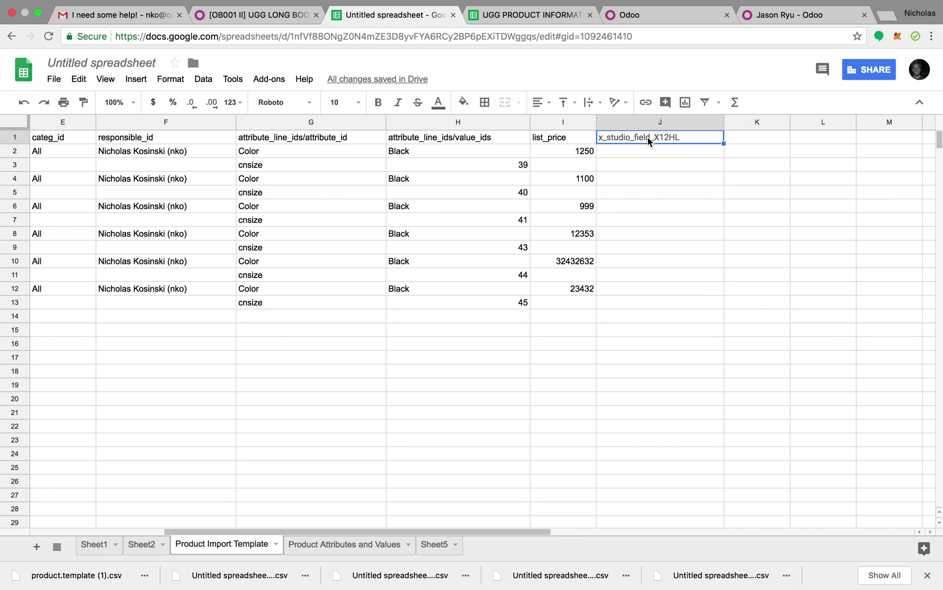
# Copy the Customer Favorite?? field's technical name, x_studio_field_9nkXO, into K1 of the import sheet and widen column K to fit it
pyautogui.click(233, 18)
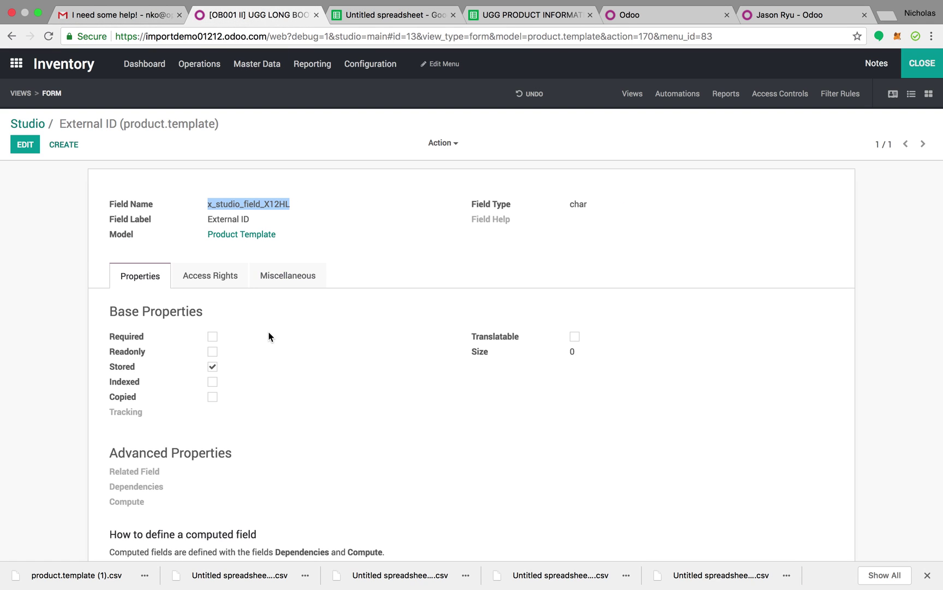
pyautogui.click(27, 124)
pyautogui.click(246, 441)
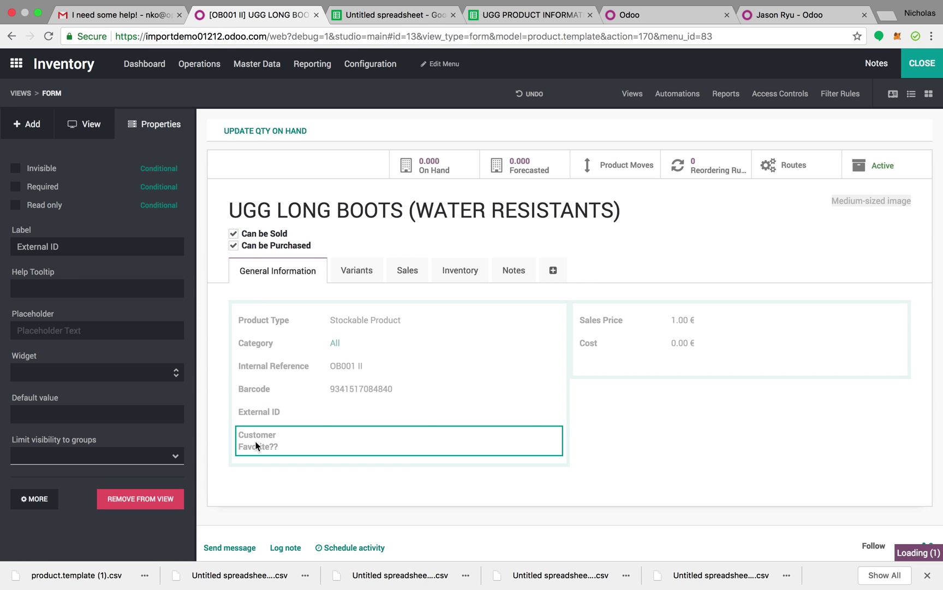
pyautogui.click(38, 457)
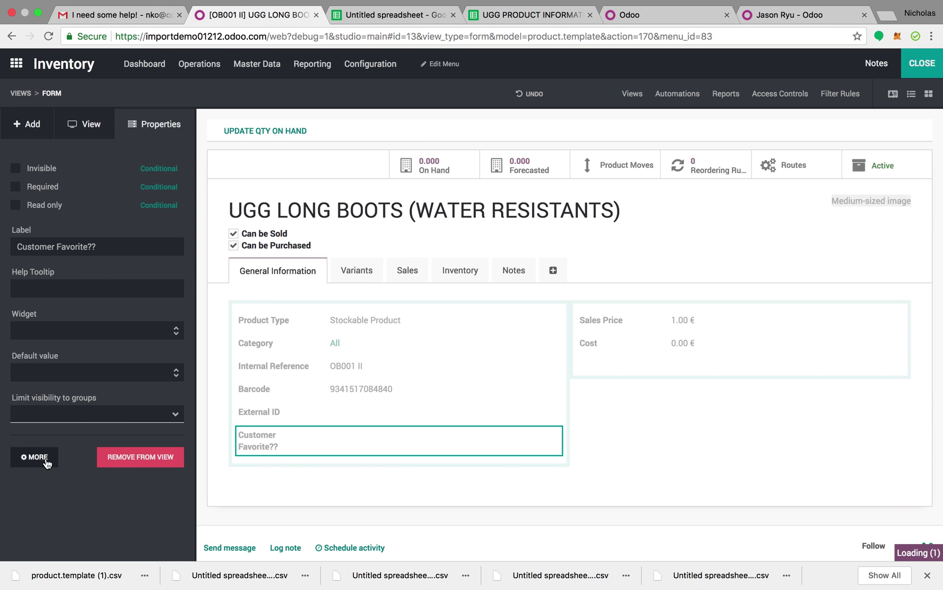
pyautogui.moveTo(203, 204); pyautogui.dragTo(290, 206)
pyautogui.press('super+c')
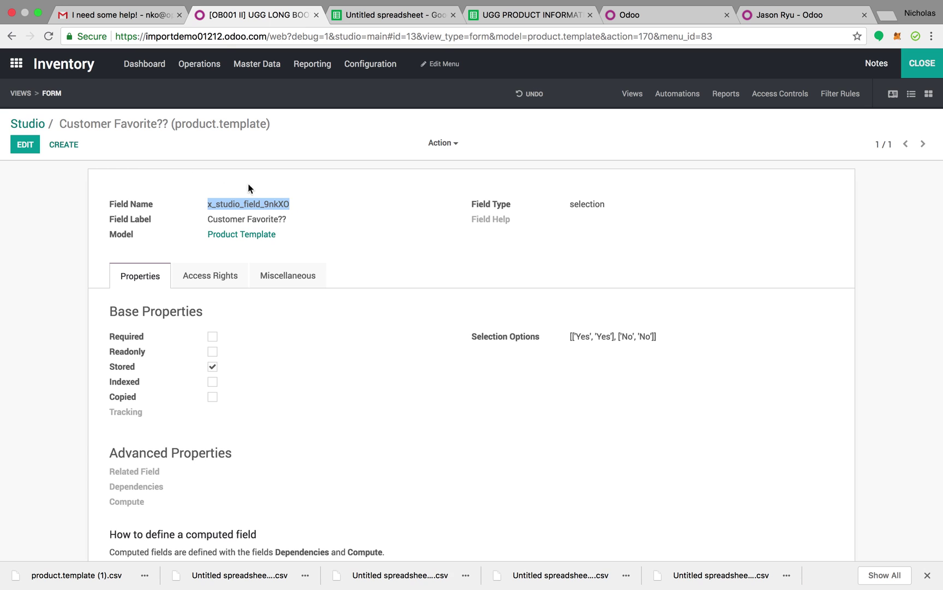
pyautogui.click(393, 15)
pyautogui.click(757, 138)
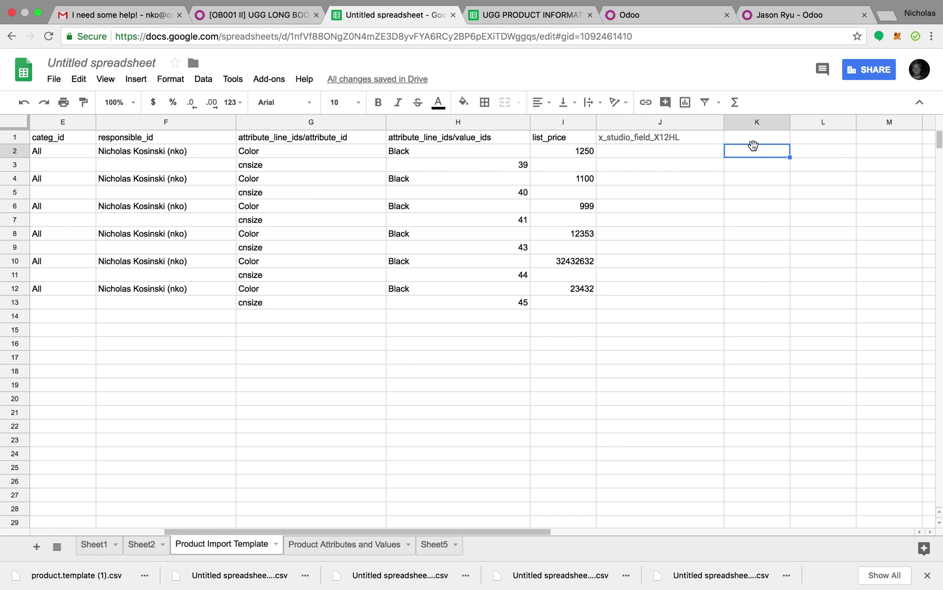
pyautogui.press('super+v')
pyautogui.moveTo(789, 119); pyautogui.dragTo(851, 120)
# Enter Yes in K2 and K4 of the x_studio_field_9nkXO column for the first two products
pyautogui.click(785, 162)
pyautogui.hscroll(-5, 784, 159)
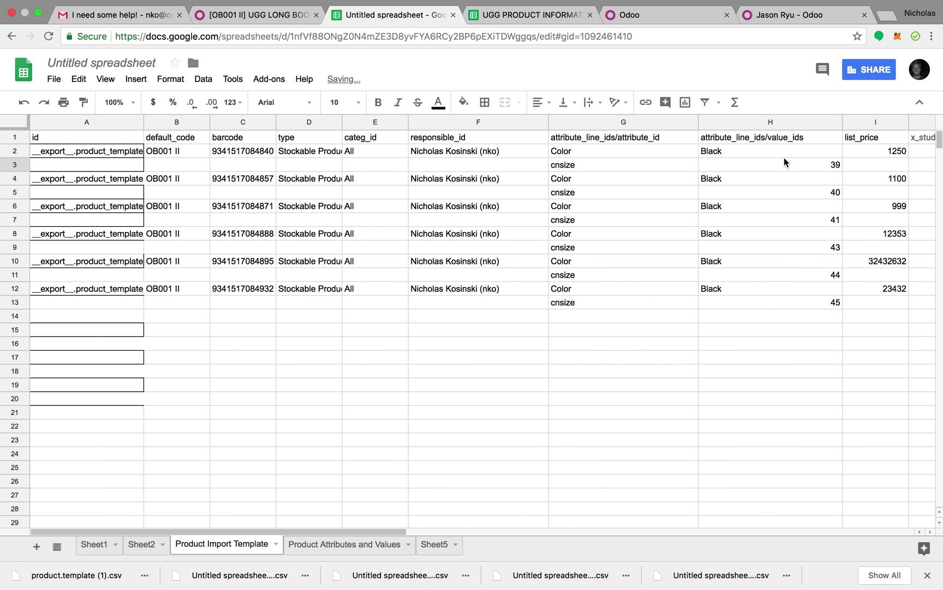
pyautogui.scroll(-1, 792, 194)
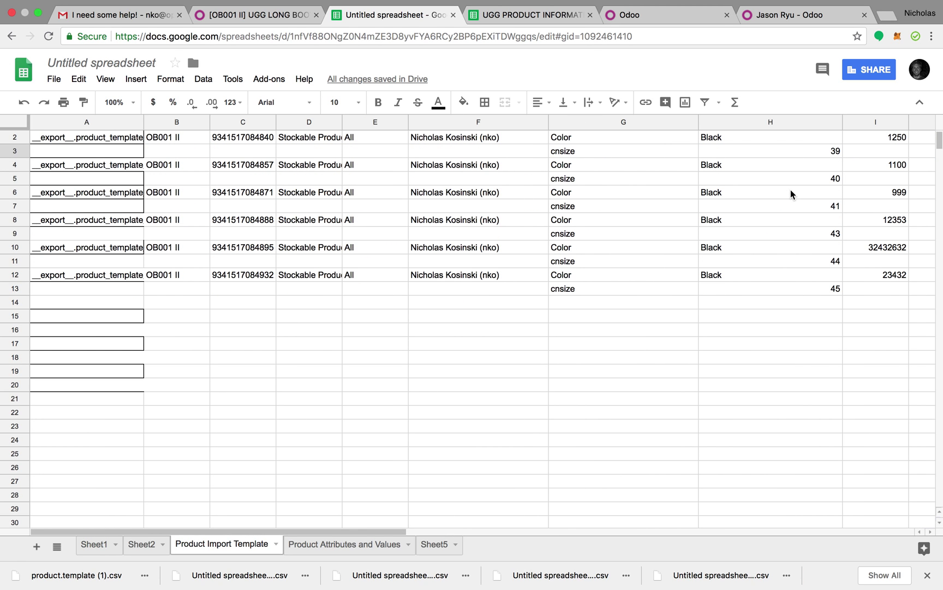
pyautogui.scroll(1, 792, 194)
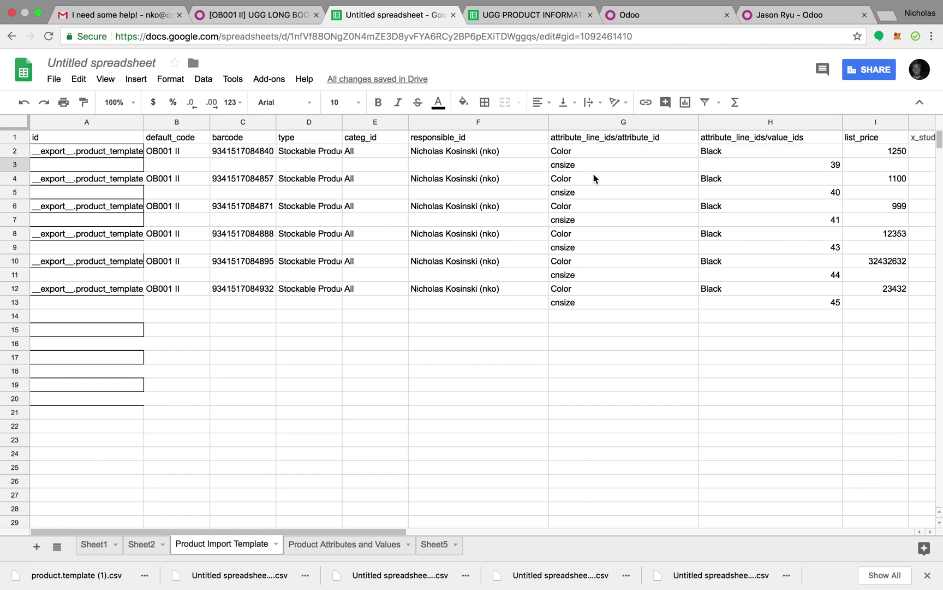
pyautogui.hscroll(4, 636, 188)
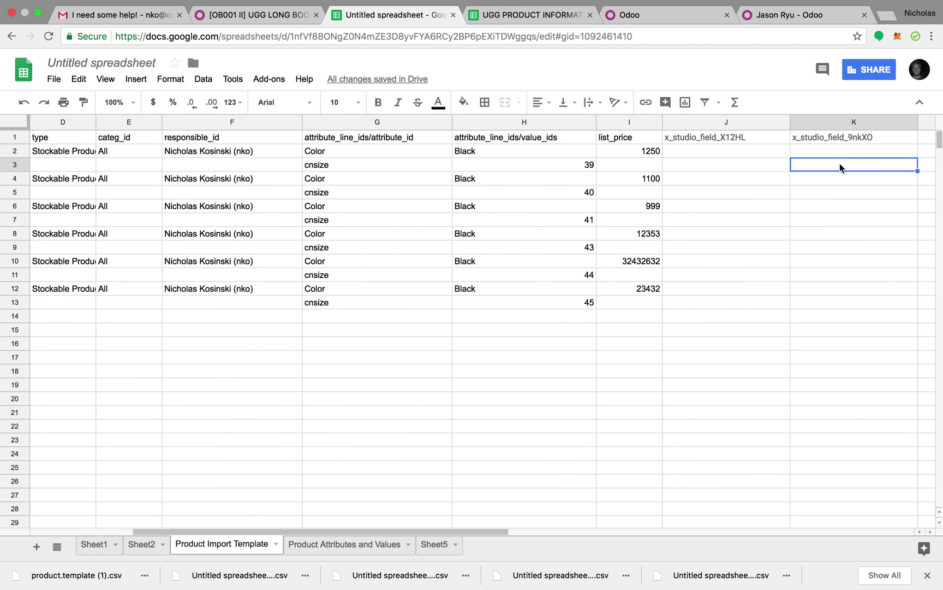
pyautogui.press('Up')
pyautogui.write('Yes')
pyautogui.press('Return')
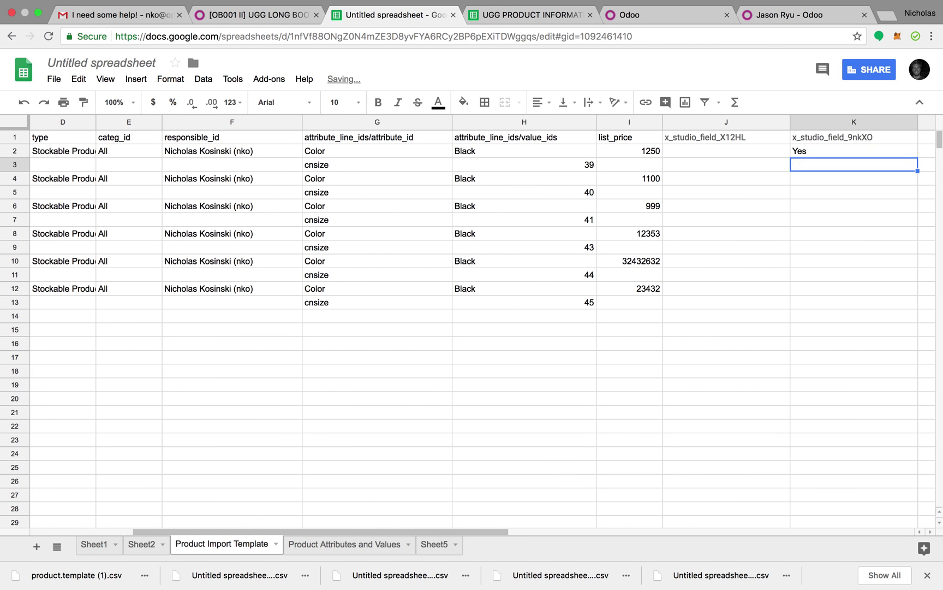
pyautogui.press('Down')
pyautogui.write('Yes')
pyautogui.press('Return')
pyautogui.press('Down')
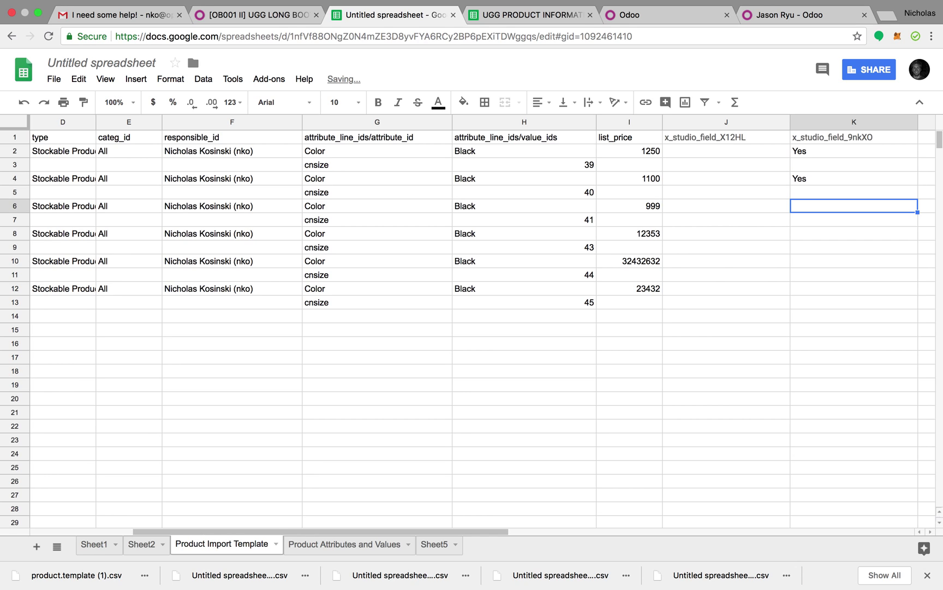
# Enter No in K6 and K8 for the third and fourth products
pyautogui.write('No')
pyautogui.press('Return')
pyautogui.press('Down')
pyautogui.write('No')
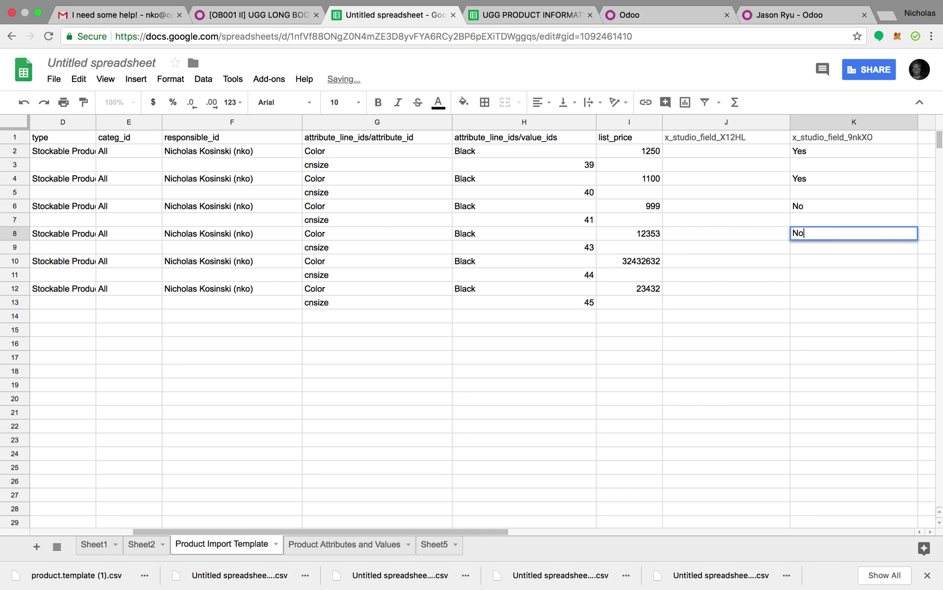
pyautogui.press('Up')
pyautogui.press('Up')
pyautogui.press('Down')
pyautogui.press('Down')
pyautogui.press('Down')
pyautogui.press('Down')
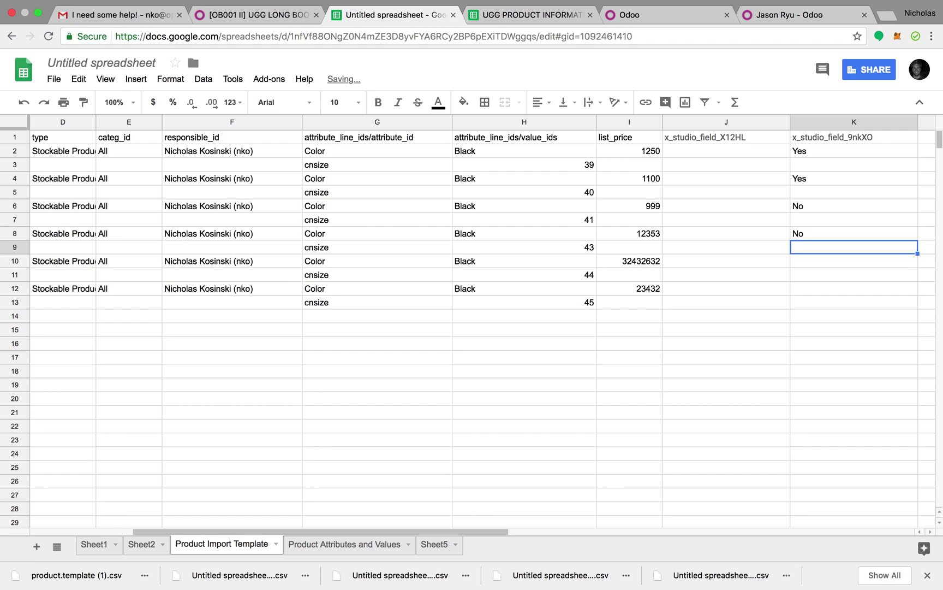
# Enter No in K10 and Yes in K12 for the last two products
pyautogui.write('no')
pyautogui.press('BackSpace')
pyautogui.press('BackSpace')
pyautogui.write('No')
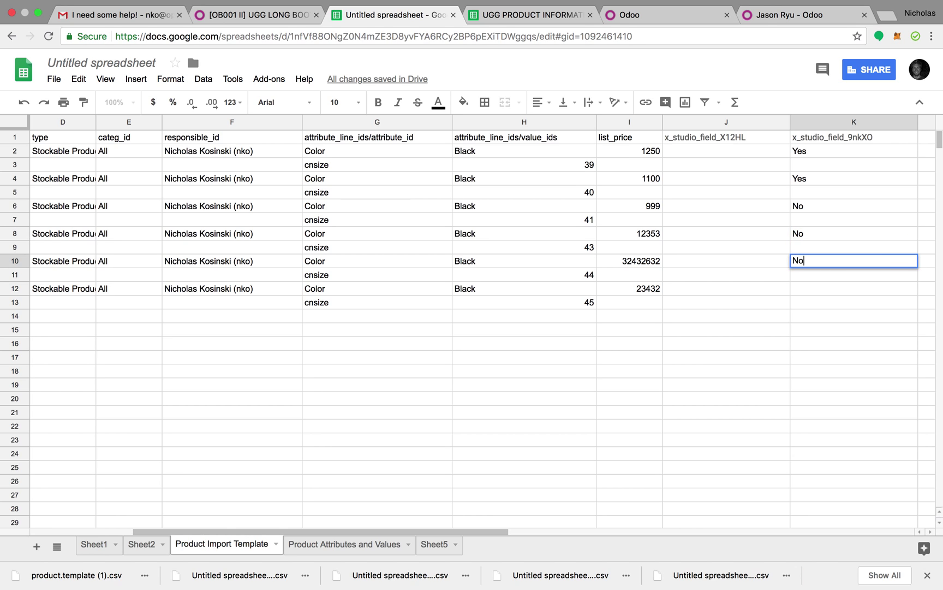
pyautogui.press('Return')
pyautogui.press('Down')
pyautogui.write('Yes')
pyautogui.click(845, 344)
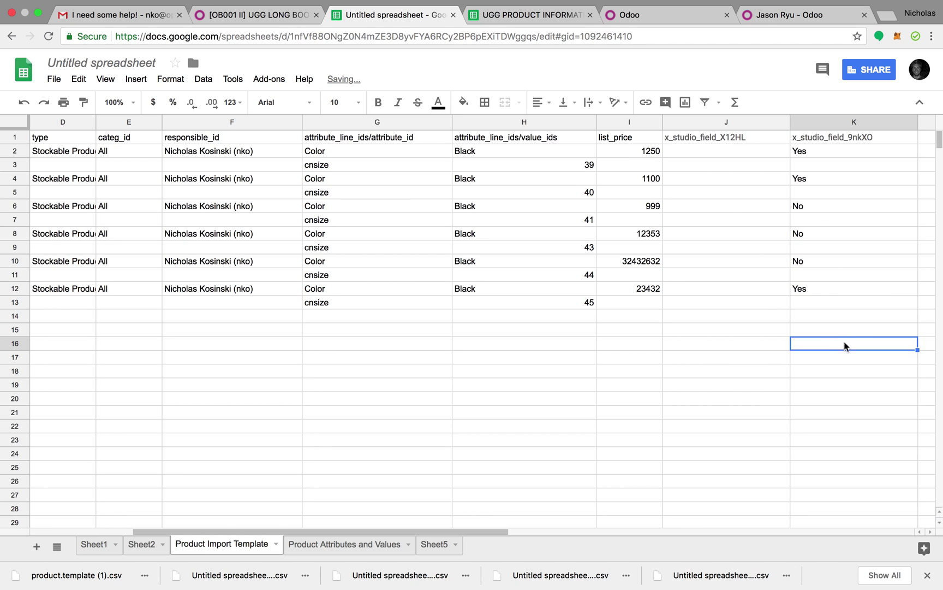
# Copy the external IDs of the first two products from A2 and A4 into J2 and J4 of the x_studio_field_X12HL column
pyautogui.click(697, 156)
pyautogui.hscroll(-5, 329, 244)
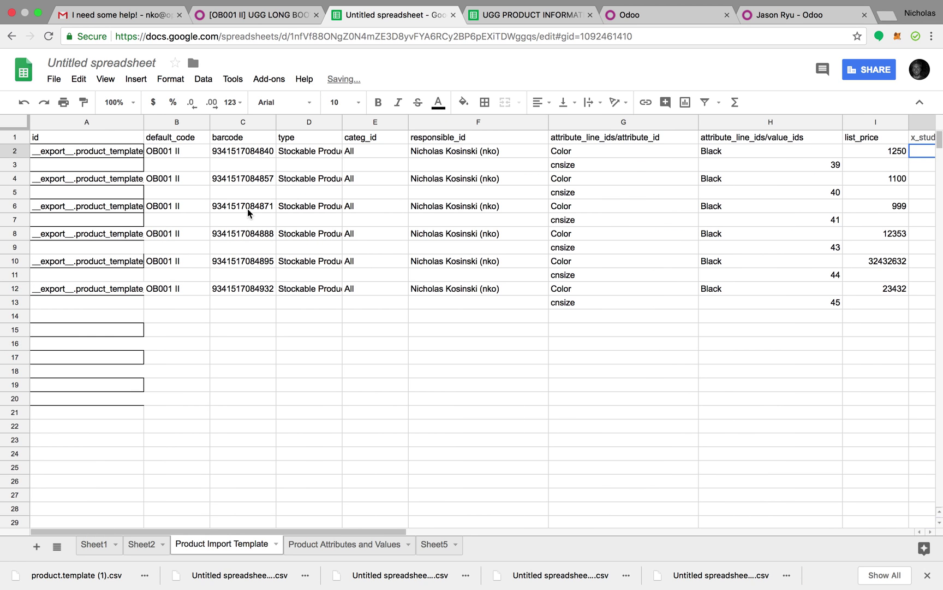
pyautogui.hscroll(5, 505, 221)
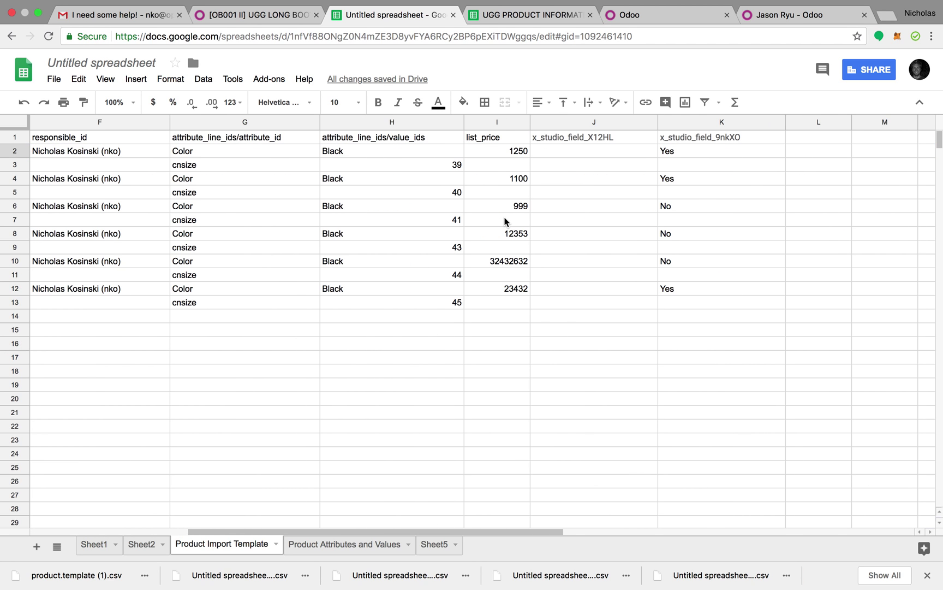
pyautogui.click(600, 155)
pyautogui.write('__export__.product_template_13')
pyautogui.hscroll(-5, 187, 203)
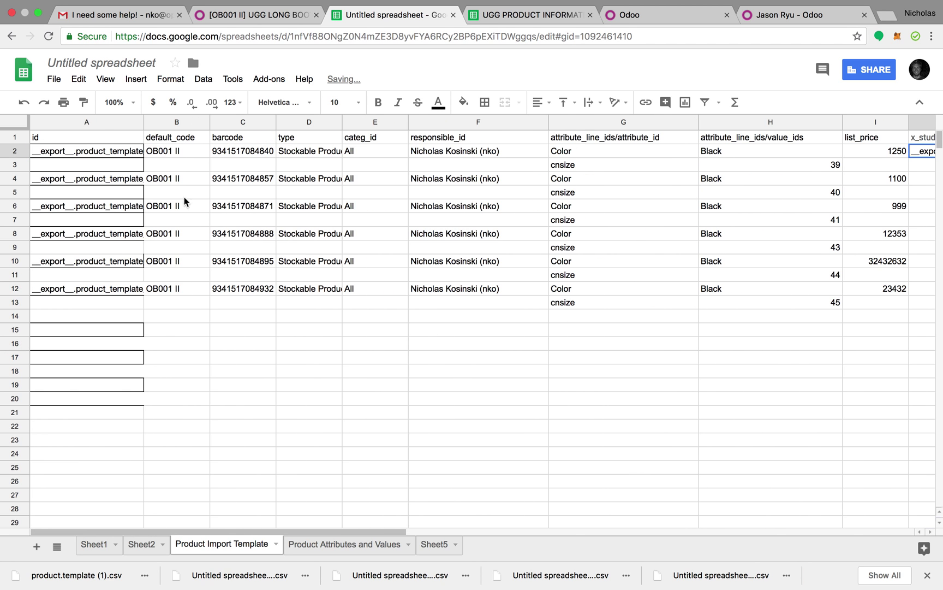
pyautogui.click(102, 183)
pyautogui.press('super+c')
pyautogui.hscroll(5, 491, 253)
pyautogui.click(668, 181)
pyautogui.press('super+v')
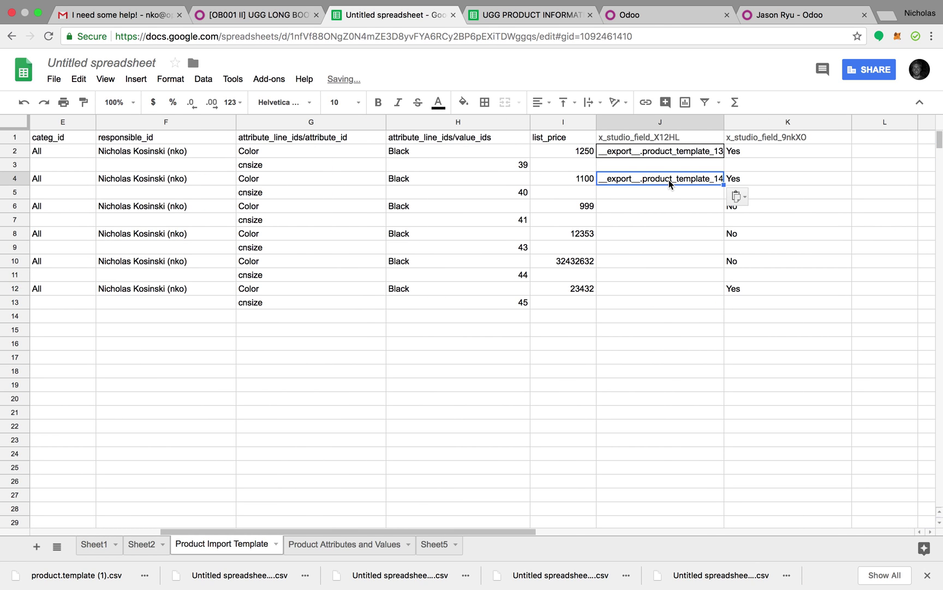
# Copy the external IDs of the third and fourth products from A6 and A8 into J6 and J8
pyautogui.hscroll(-5, 459, 236)
pyautogui.click(105, 211)
pyautogui.press('super+c')
pyautogui.hscroll(3, 527, 252)
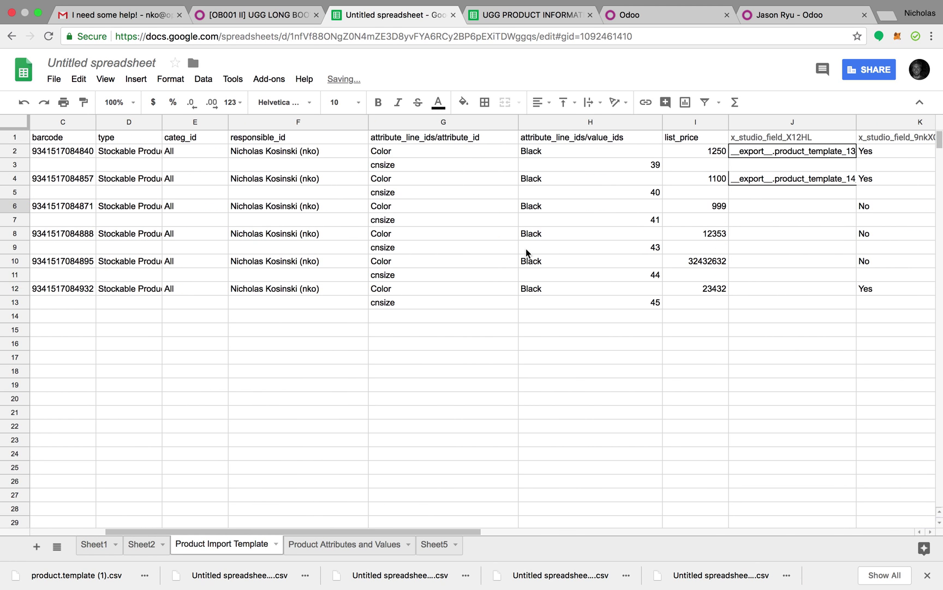
pyautogui.click(800, 209)
pyautogui.press('super+v')
pyautogui.hscroll(-5, 378, 280)
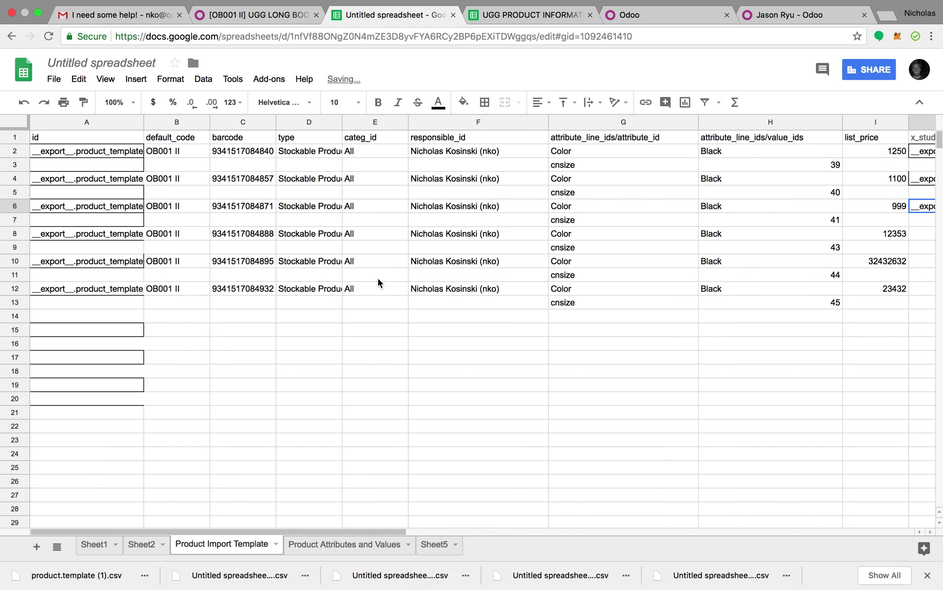
pyautogui.click(97, 238)
pyautogui.press('super+c')
pyautogui.hscroll(3, 495, 273)
pyautogui.click(829, 240)
pyautogui.press('super+v')
# Copy the external IDs of the last two products from A10 and A12 into J10 and J12
pyautogui.hscroll(-5, 363, 263)
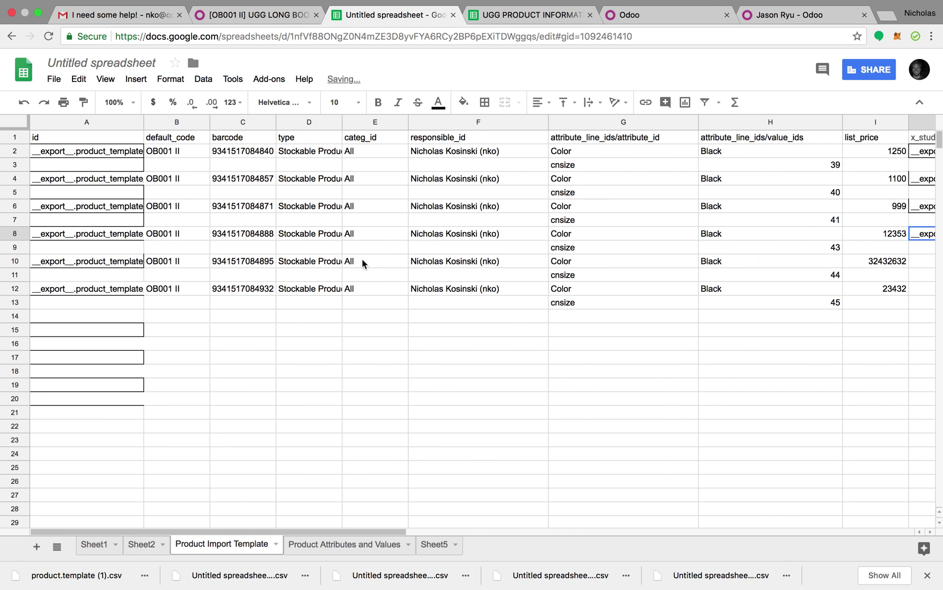
pyautogui.click(109, 263)
pyautogui.press('super+c')
pyautogui.hscroll(3, 419, 281)
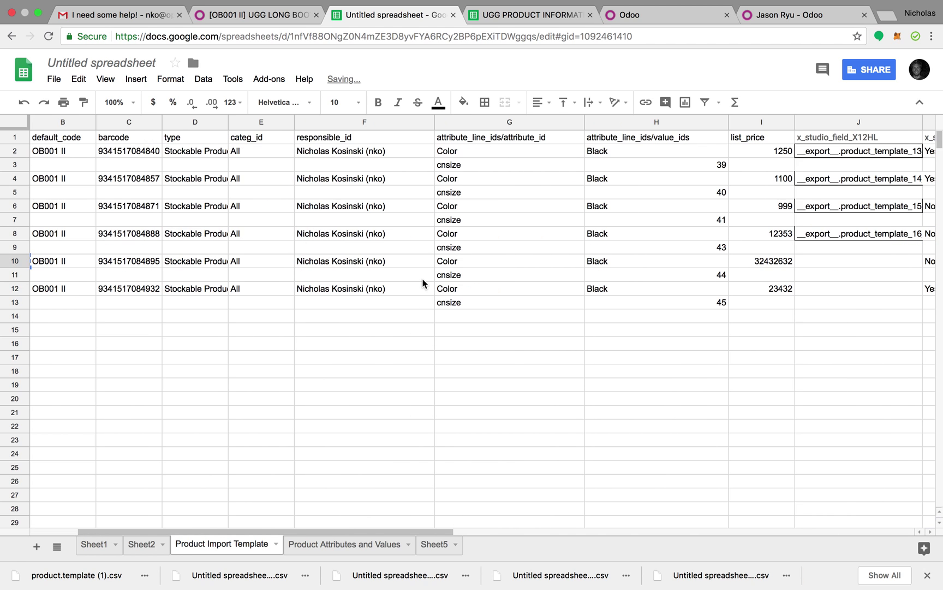
pyautogui.click(807, 264)
pyautogui.press('super+v')
pyautogui.hscroll(-3, 63, 290)
pyautogui.click(63, 288)
pyautogui.press('super+c')
pyautogui.hscroll(3, 482, 312)
pyautogui.click(733, 291)
pyautogui.press('super+v')
pyautogui.press('Down')
pyautogui.press('Down')
pyautogui.press('Down')
pyautogui.press('Down')
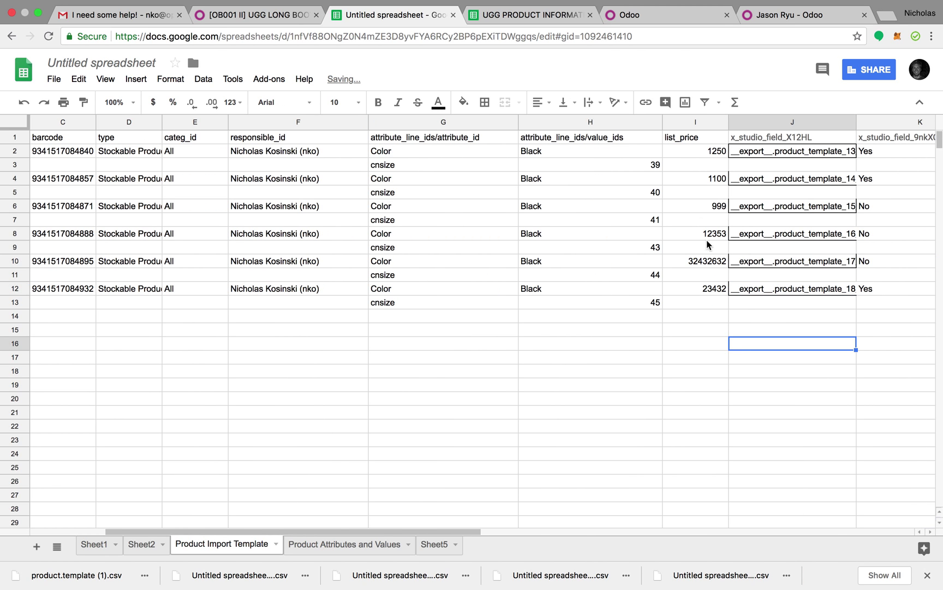
# Download the Product Import Template sheet as comma-separated values
pyautogui.click(54, 79)
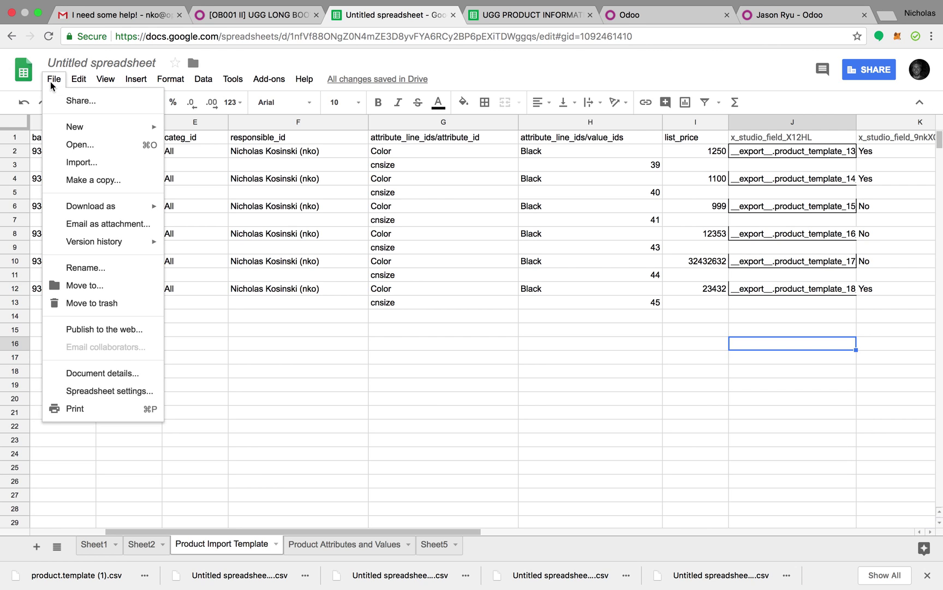
pyautogui.moveTo(78, 206)
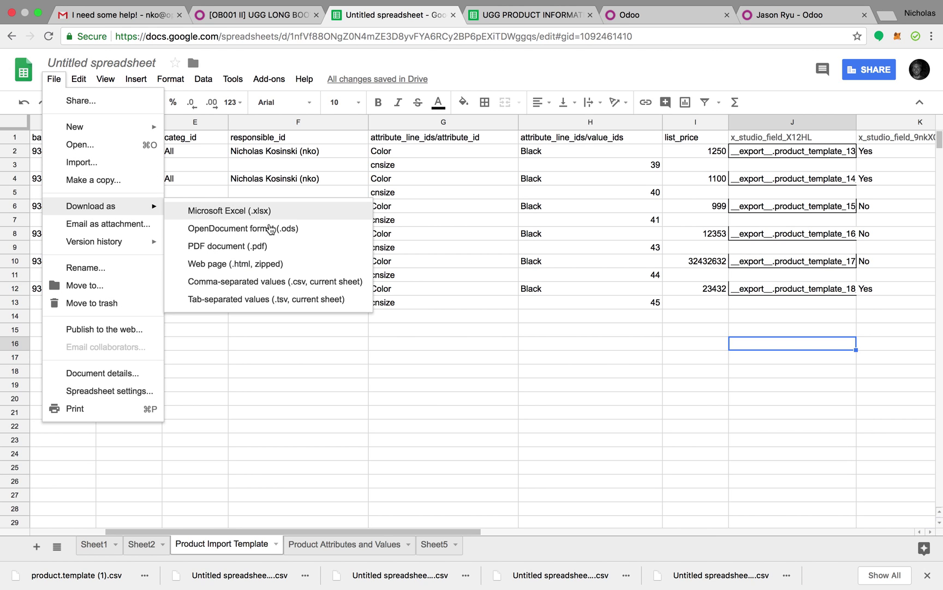
pyautogui.click(275, 281)
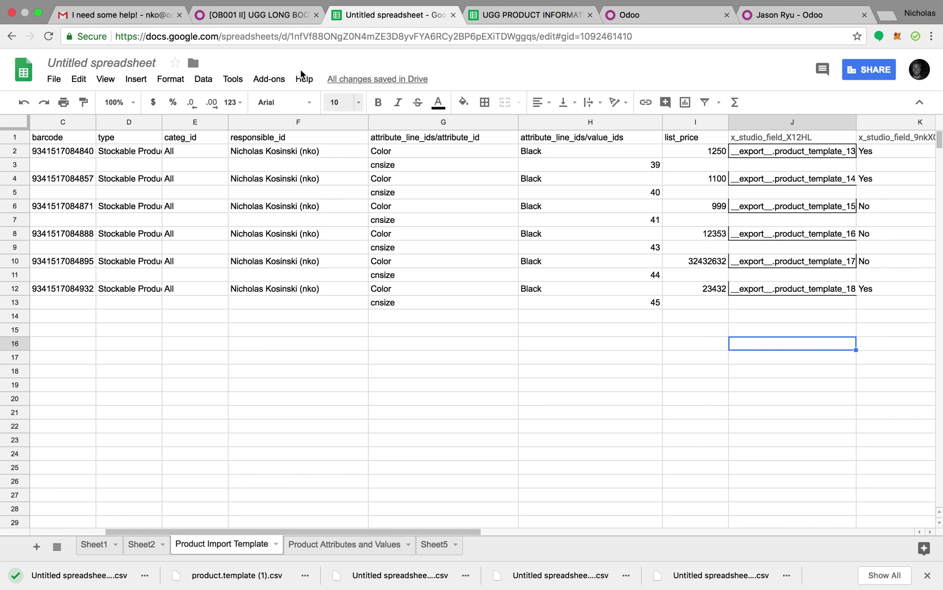
# Leave Studio in Odoo and load Untitled spreadsheet - Product Import Template (1).csv into the Products import
pyautogui.click(240, 22)
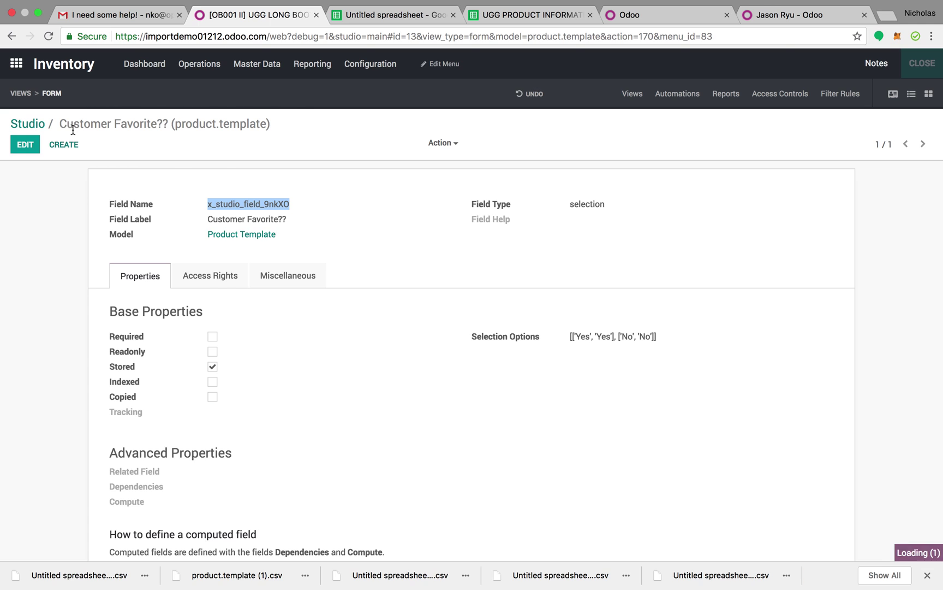
pyautogui.click(35, 93)
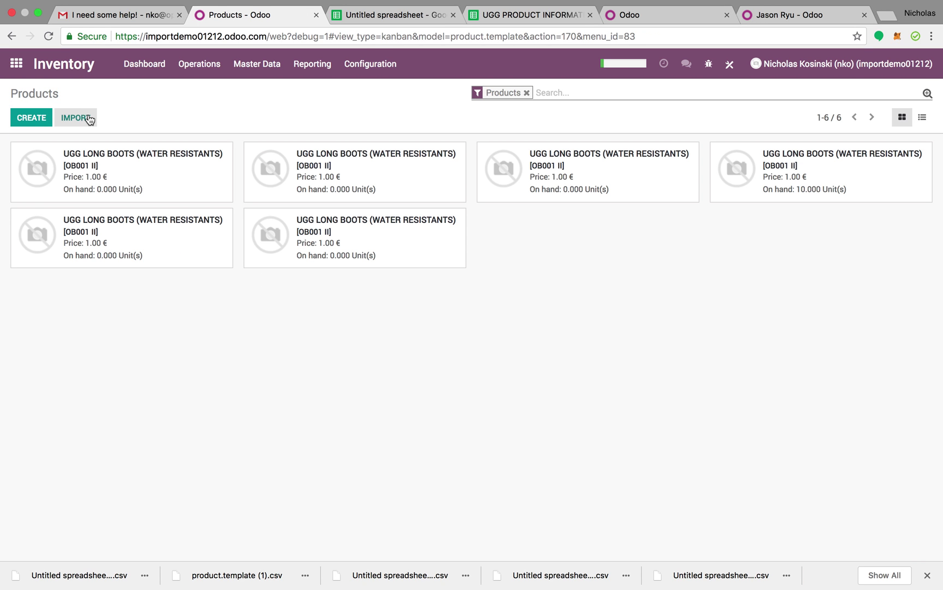
pyautogui.click(84, 118)
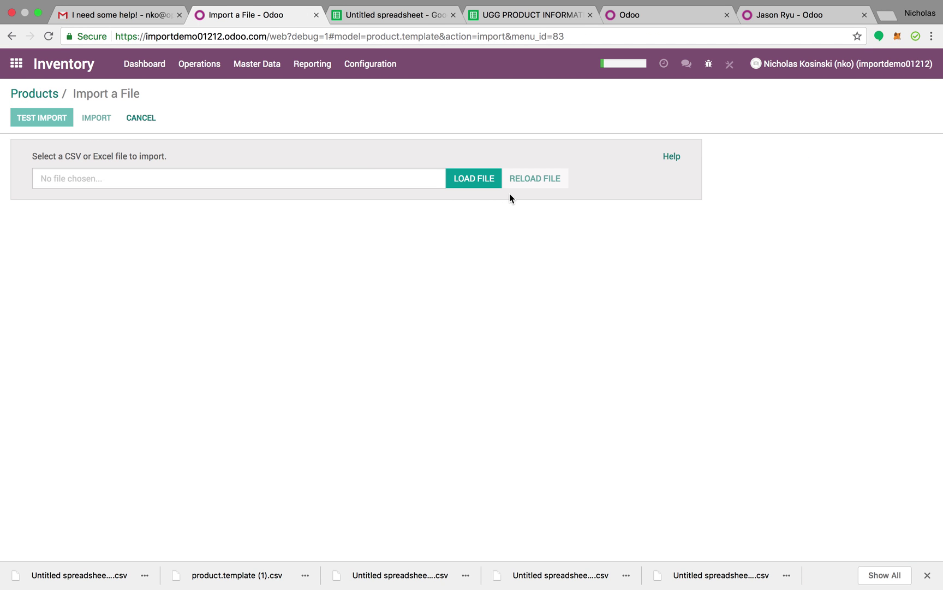
pyautogui.click(471, 180)
pyautogui.click(391, 48)
pyautogui.doubleClick(391, 47)
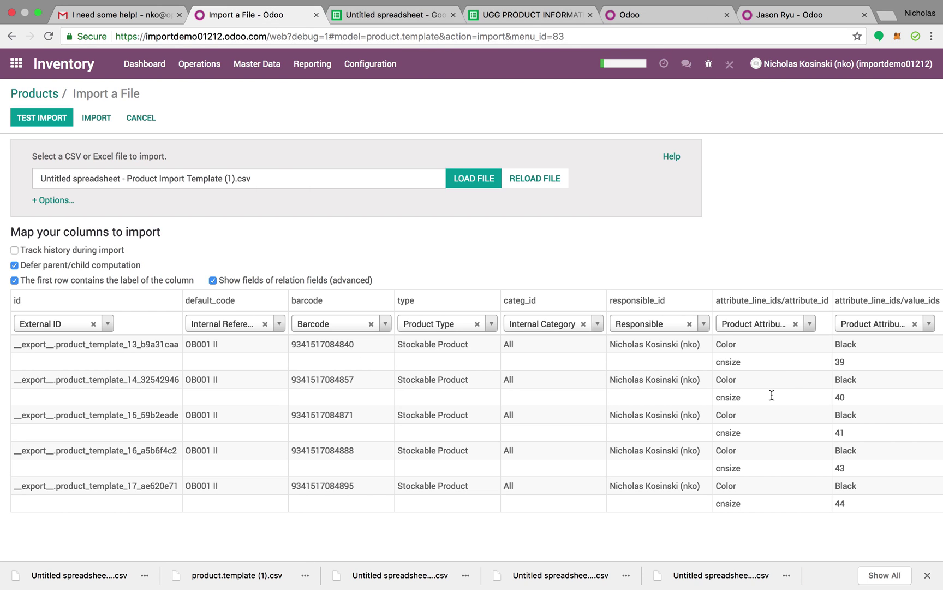
# Check the column mapping, test and run the product import, and open the fourth UGG LONG BOOTS product to check its custom fields
pyautogui.hscroll(5, 819, 399)
pyautogui.hscroll(4, 819, 402)
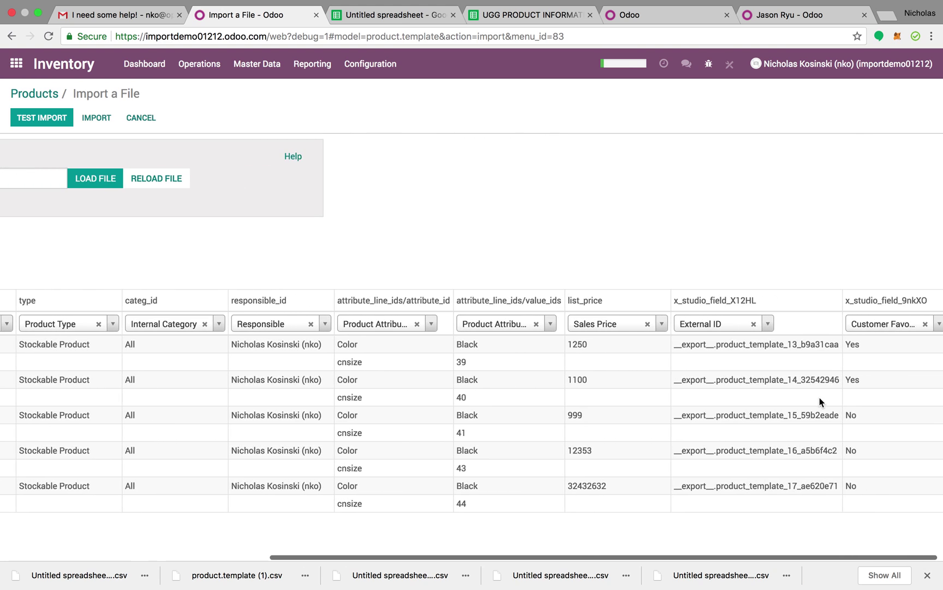
pyautogui.click(42, 125)
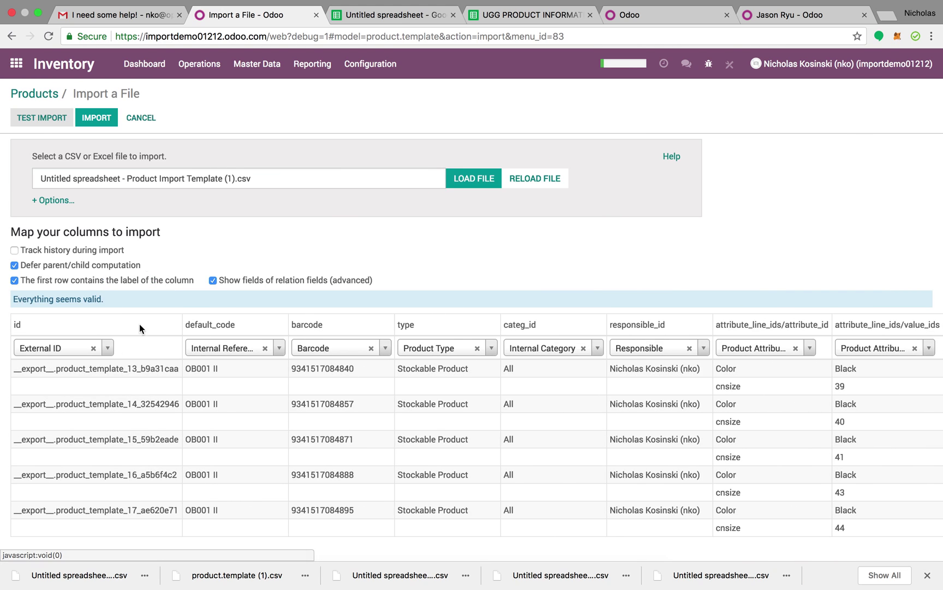
pyautogui.click(95, 119)
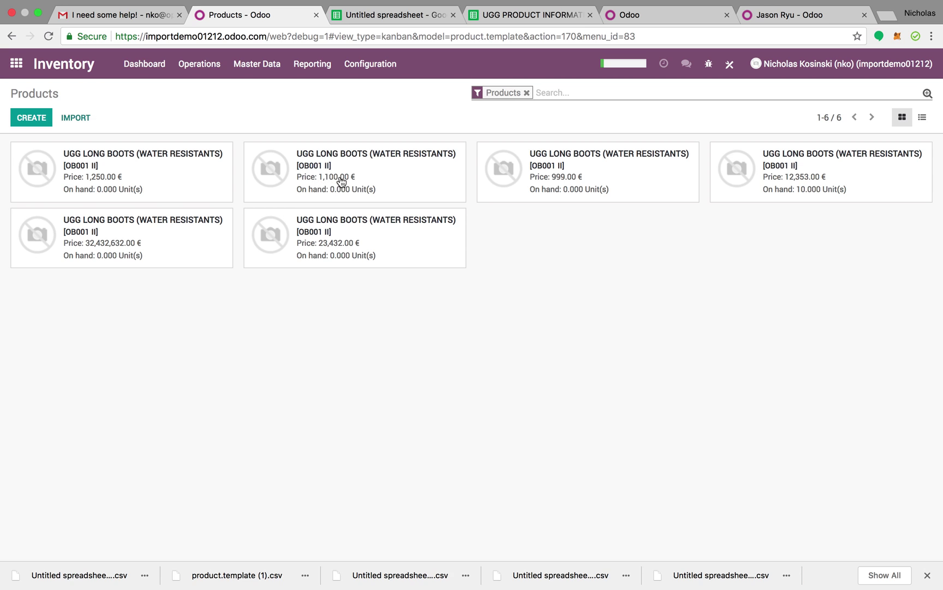
pyautogui.click(816, 177)
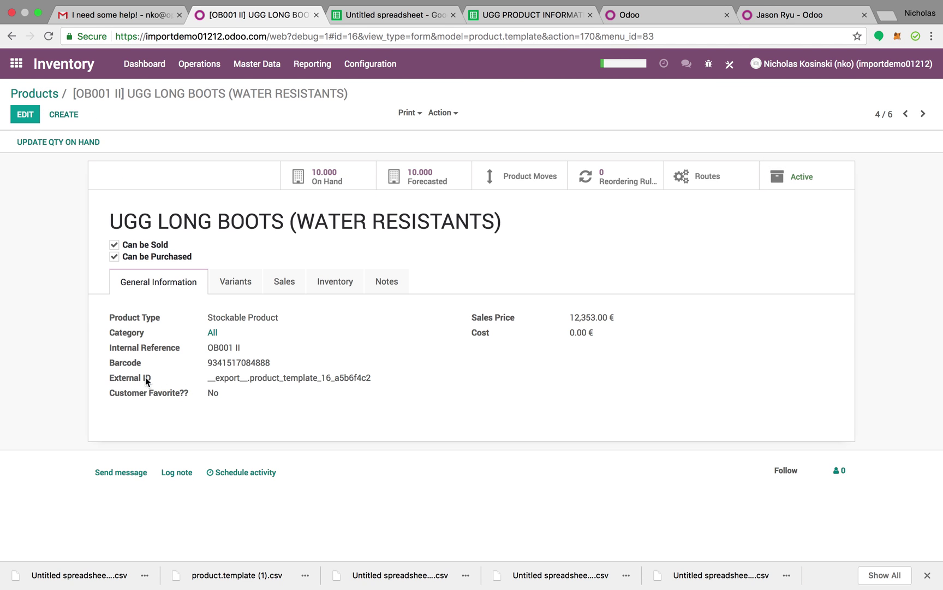
# Check the External ID and Customer Favorite?? values on the fourth and the preceding UGG LONG BOOTS products, and return to the product overview
pyautogui.doubleClick(335, 380)
pyautogui.moveTo(219, 393); pyautogui.dragTo(213, 393)
pyautogui.click(907, 113)
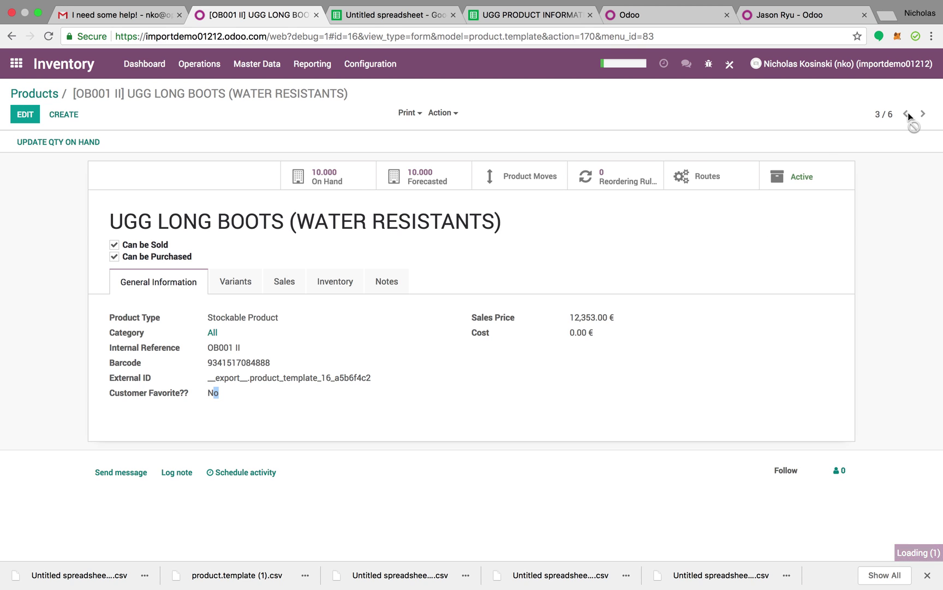
pyautogui.click(910, 112)
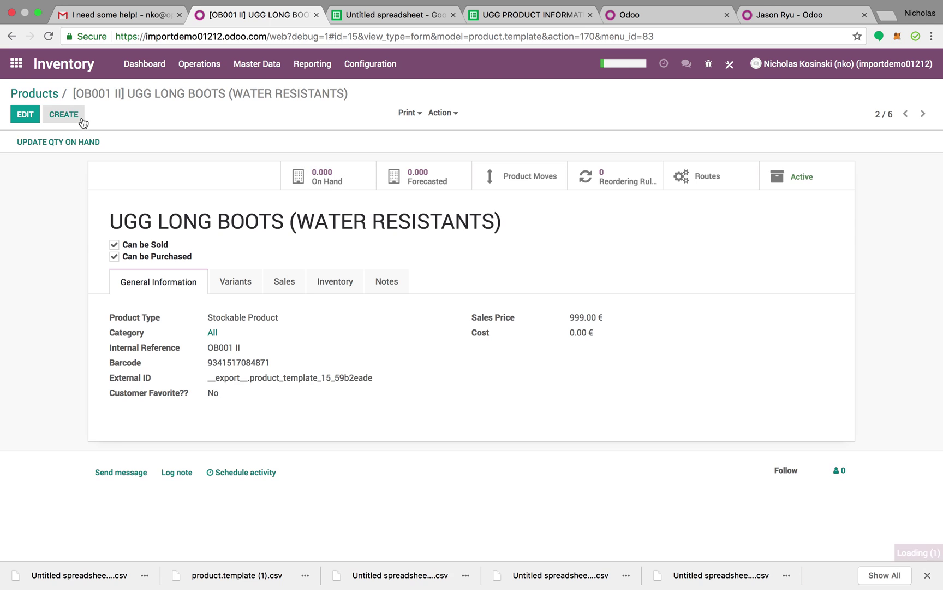
pyautogui.click(34, 93)
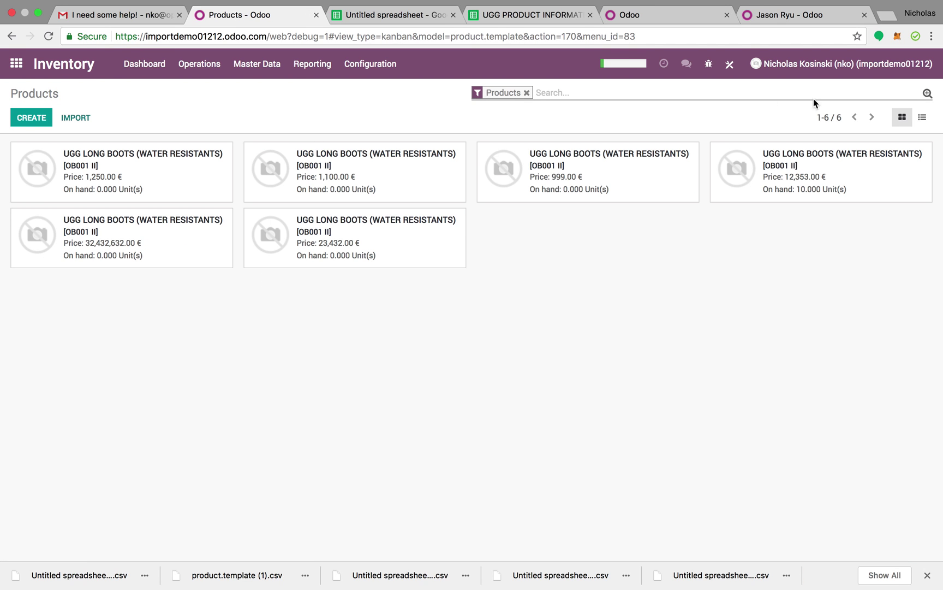
# Group the products by the custom Customer Favorite?? field
pyautogui.click(927, 93)
pyautogui.click(508, 120)
pyautogui.click(529, 120)
pyautogui.click(534, 137)
pyautogui.click(545, 152)
pyautogui.click(545, 235)
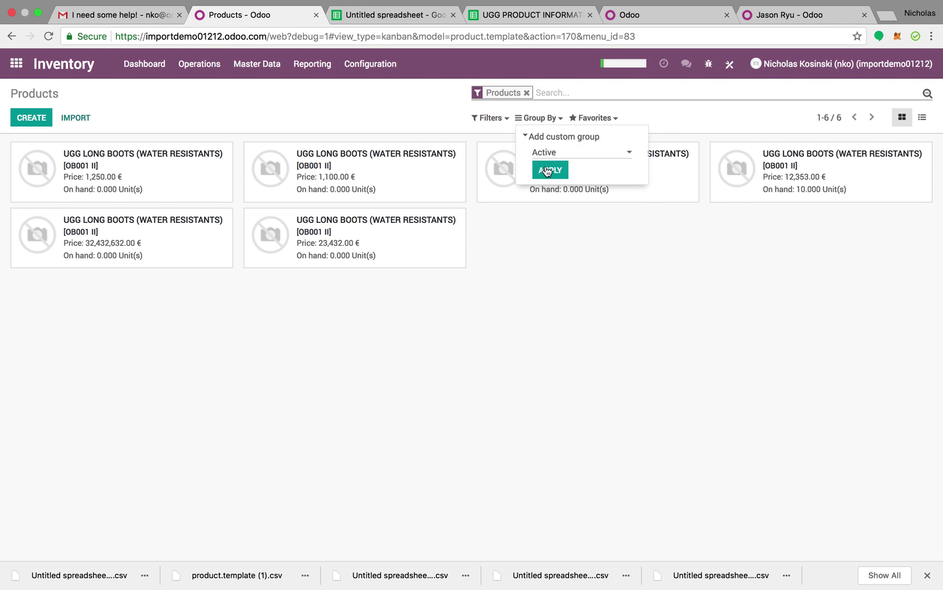
pyautogui.click(549, 170)
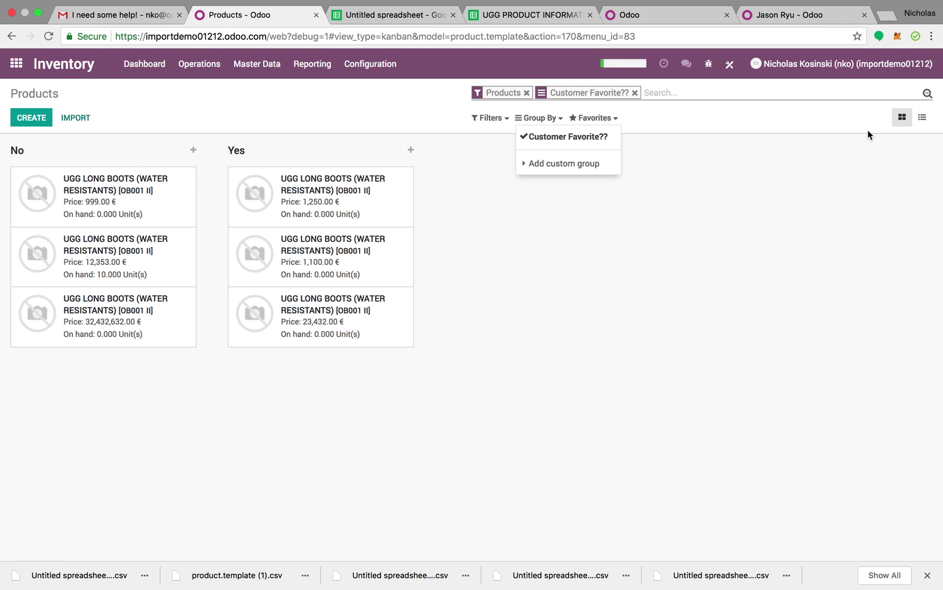
# Show the grouped products as a list, and expand and collapse the Yes group to review its products
pyautogui.click(923, 118)
pyautogui.click(117, 195)
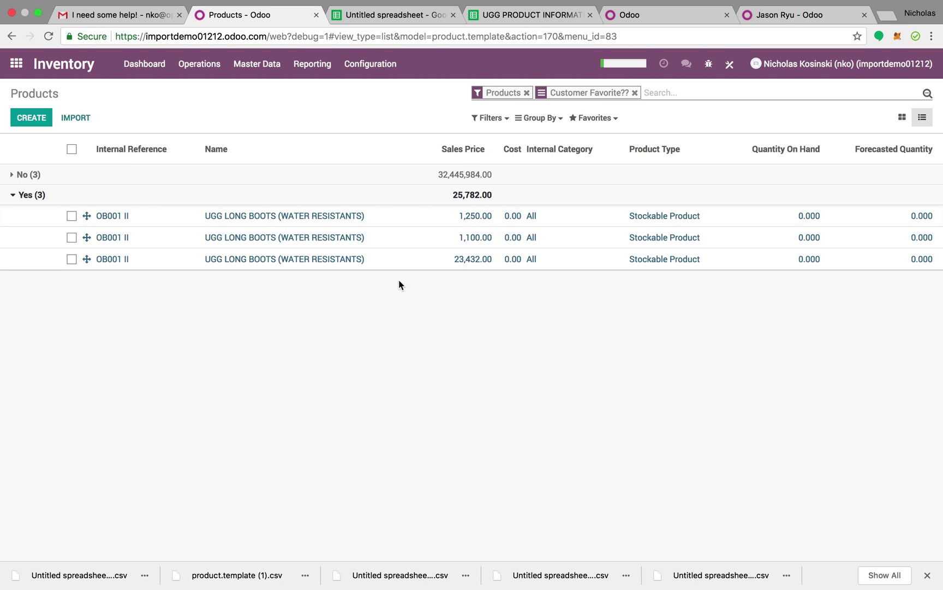
pyautogui.click(254, 202)
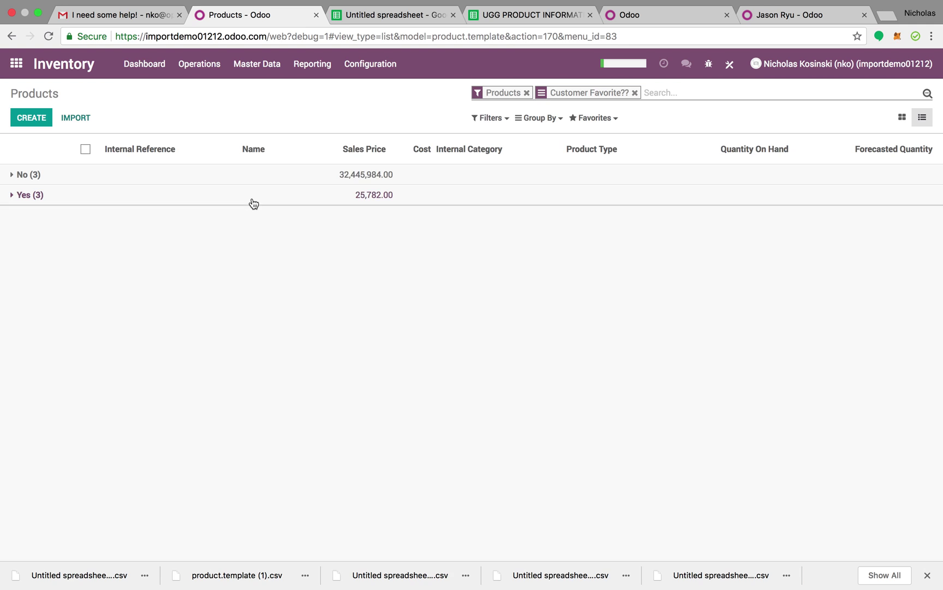
# Replace the Customer Favorite?? grouping with a custom grouping by External ID
pyautogui.click(635, 93)
pyautogui.click(540, 118)
pyautogui.click(563, 163)
pyautogui.click(552, 179)
pyautogui.click(550, 188)
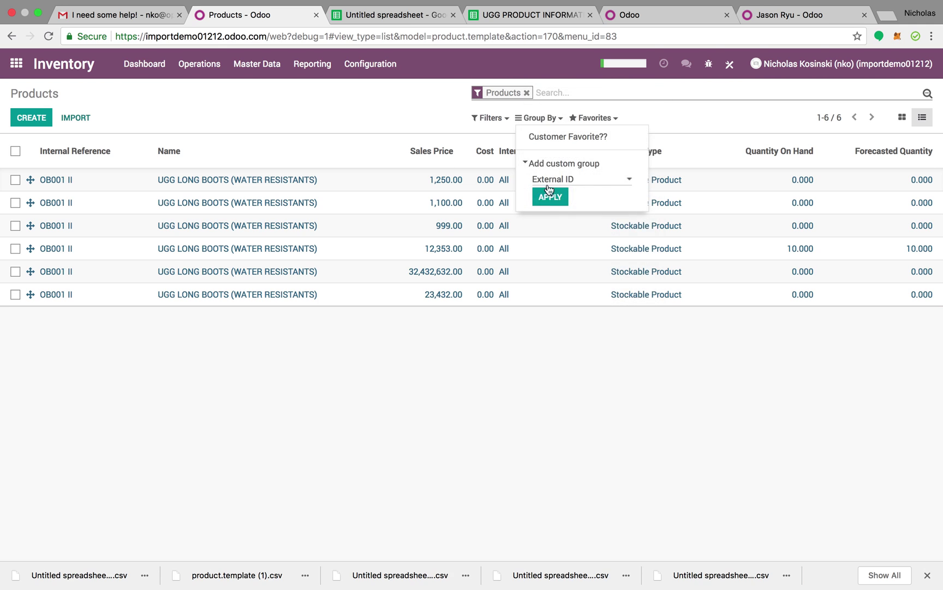
pyautogui.click(550, 196)
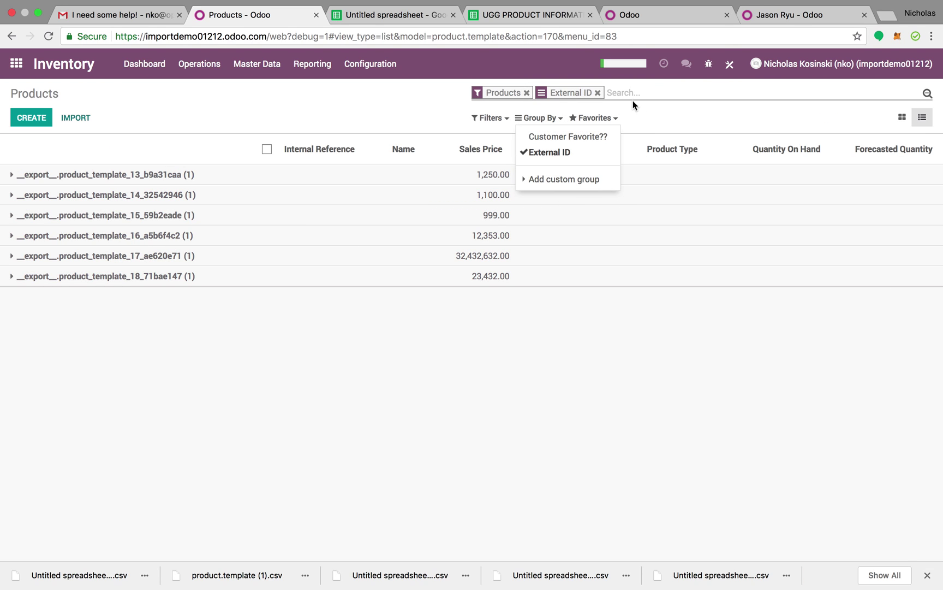
# Remove the External ID grouping and apply a custom filter where Customer Favorite?? is Yes
pyautogui.click(597, 93)
pyautogui.click(491, 118)
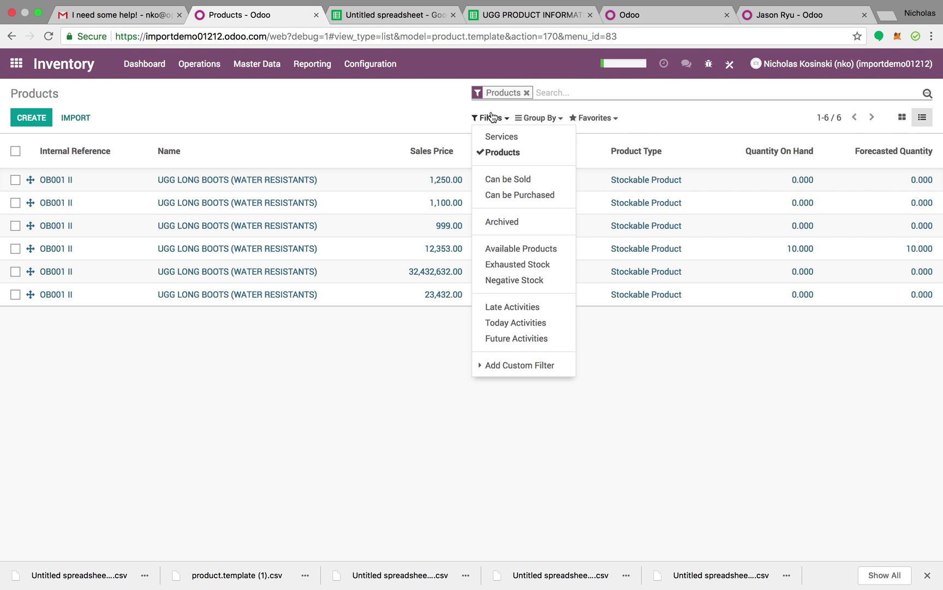
pyautogui.click(491, 117)
pyautogui.click(497, 120)
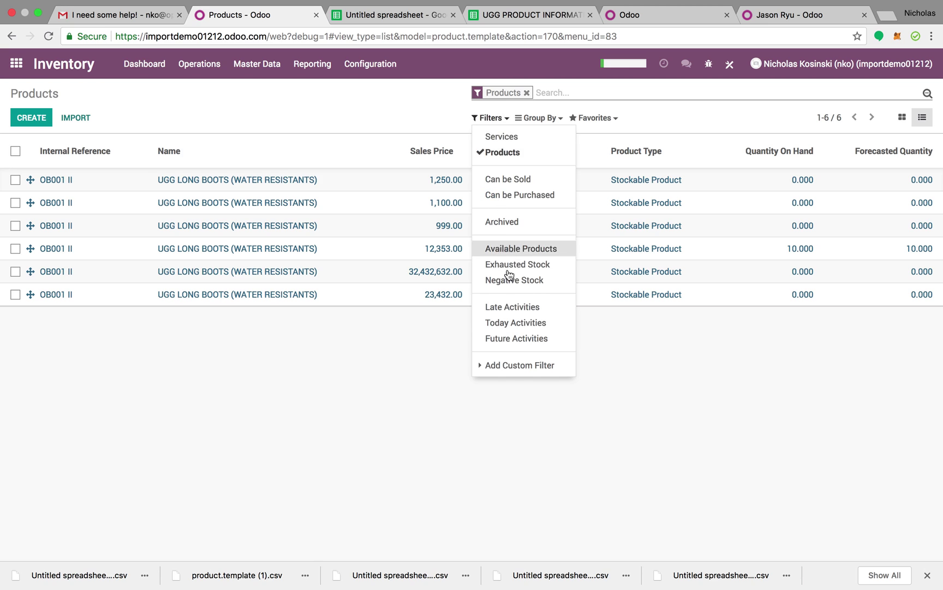
pyautogui.click(521, 365)
pyautogui.click(517, 382)
pyautogui.write('cu')
pyautogui.press('Return')
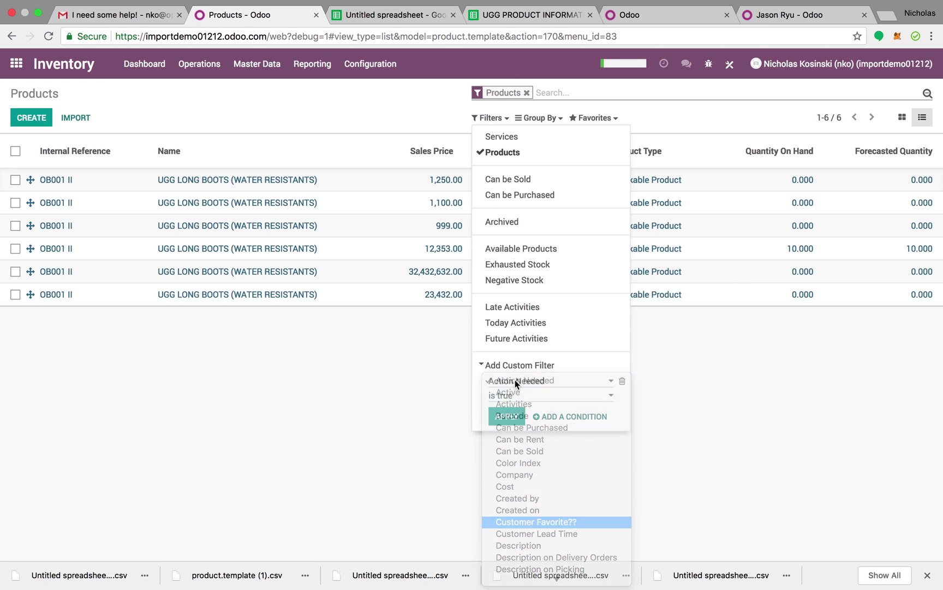
pyautogui.click(516, 432)
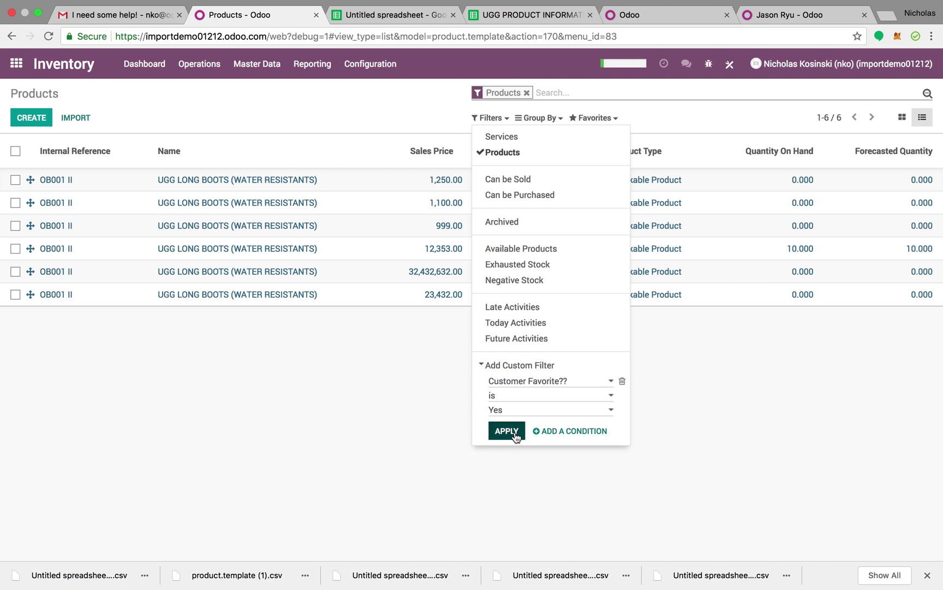
pyautogui.click(476, 476)
# Save the current filtered product search as a favorite named Favorites!
pyautogui.click(598, 118)
pyautogui.click(609, 137)
pyautogui.doubleClick(625, 154)
pyautogui.write('Favorites!')
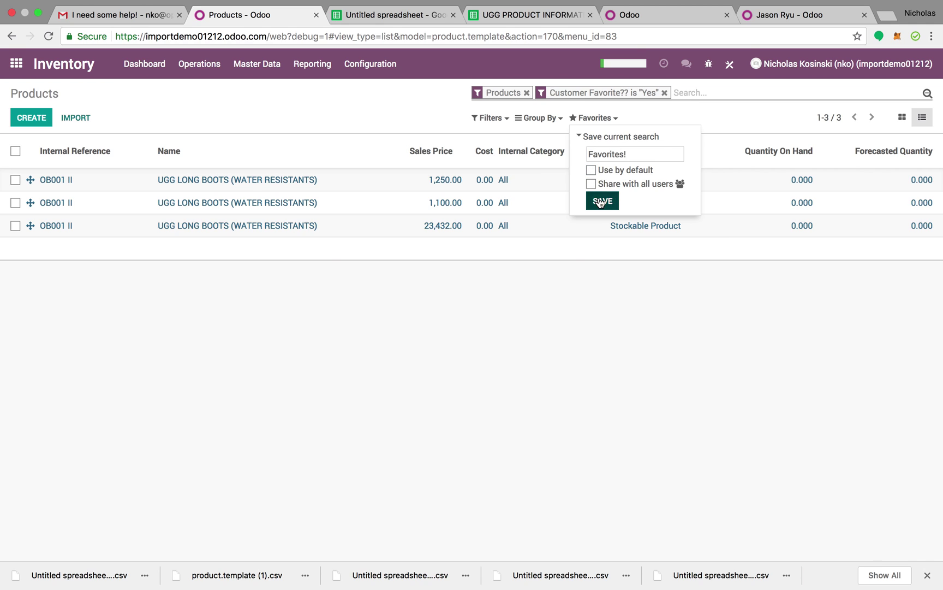
pyautogui.click(603, 201)
# Leave the product list, reopen Products from the master data, and apply the saved Favorites! search
pyautogui.click(143, 70)
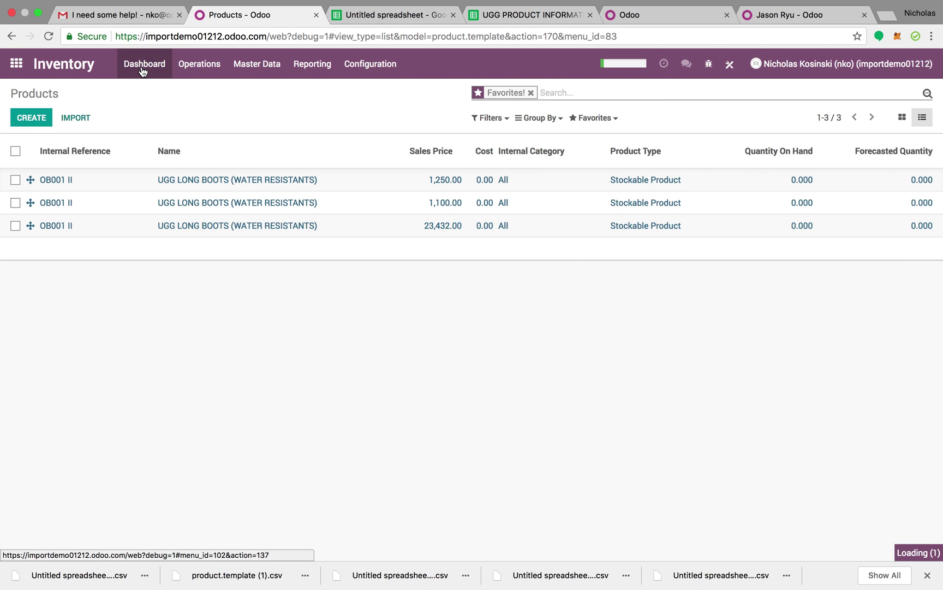
pyautogui.click(257, 65)
pyautogui.click(260, 86)
pyautogui.click(257, 63)
pyautogui.click(258, 90)
pyautogui.click(601, 118)
pyautogui.click(616, 144)
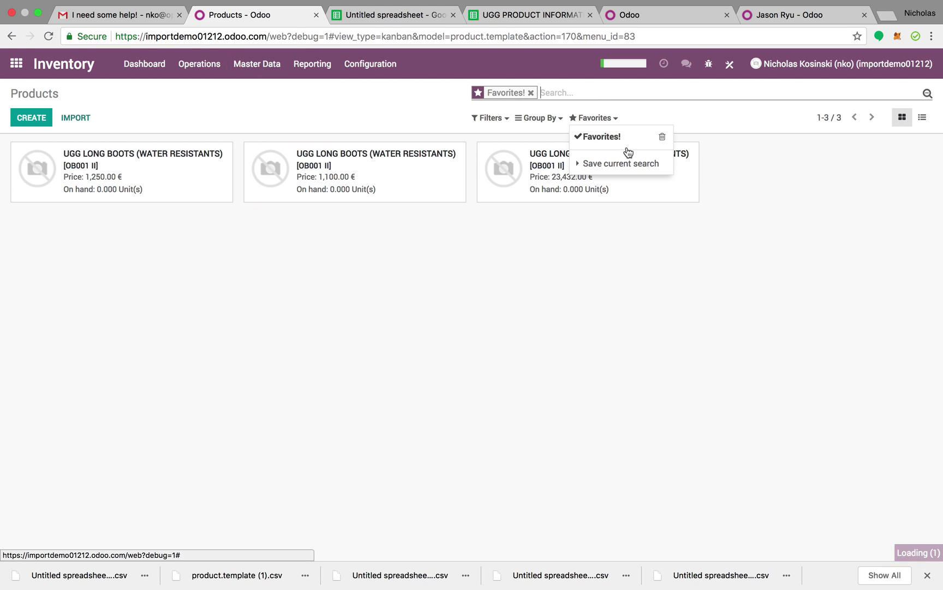
# View the Favorites! products as a list, and return to the overview of installed apps
pyautogui.click(927, 118)
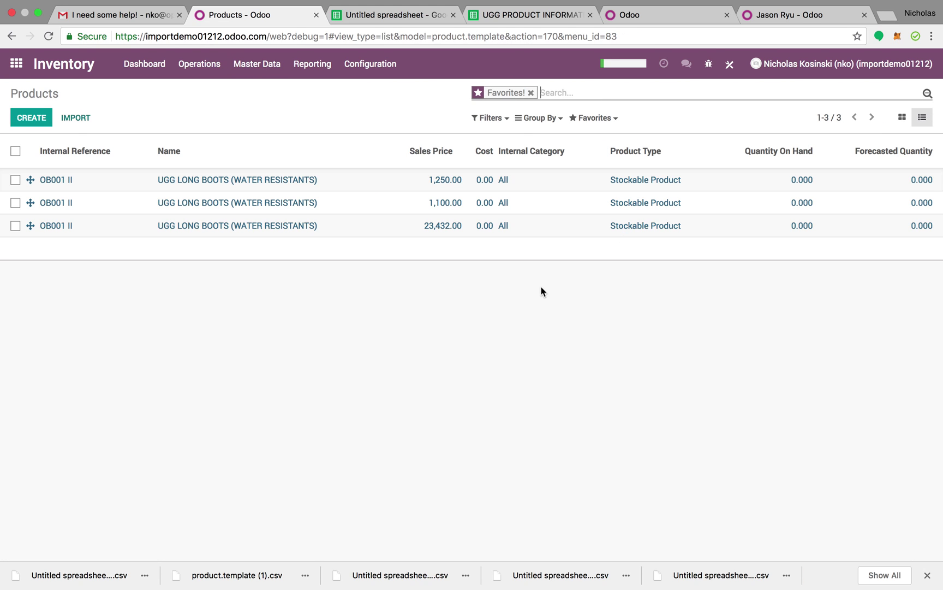
pyautogui.click(61, 71)
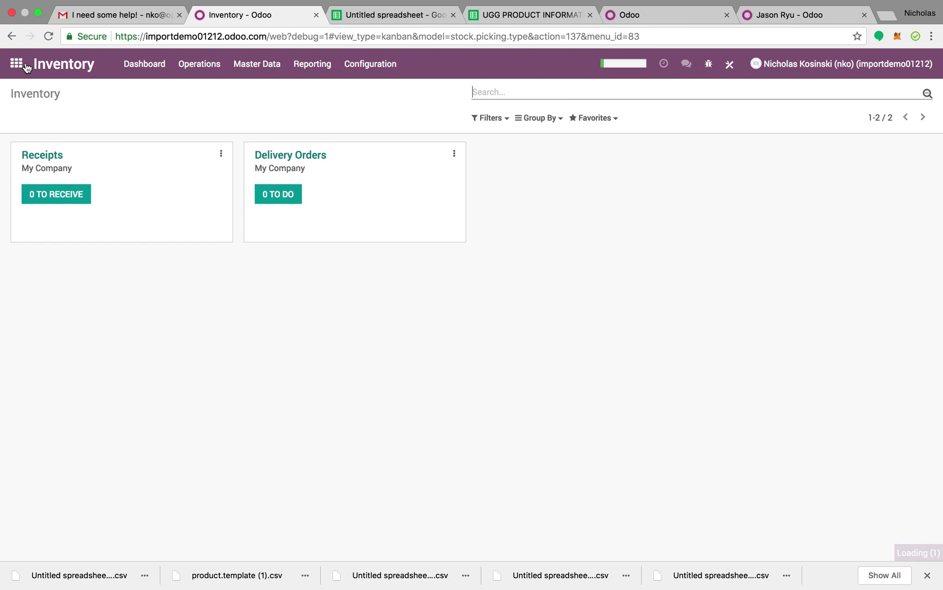
pyautogui.click(16, 63)
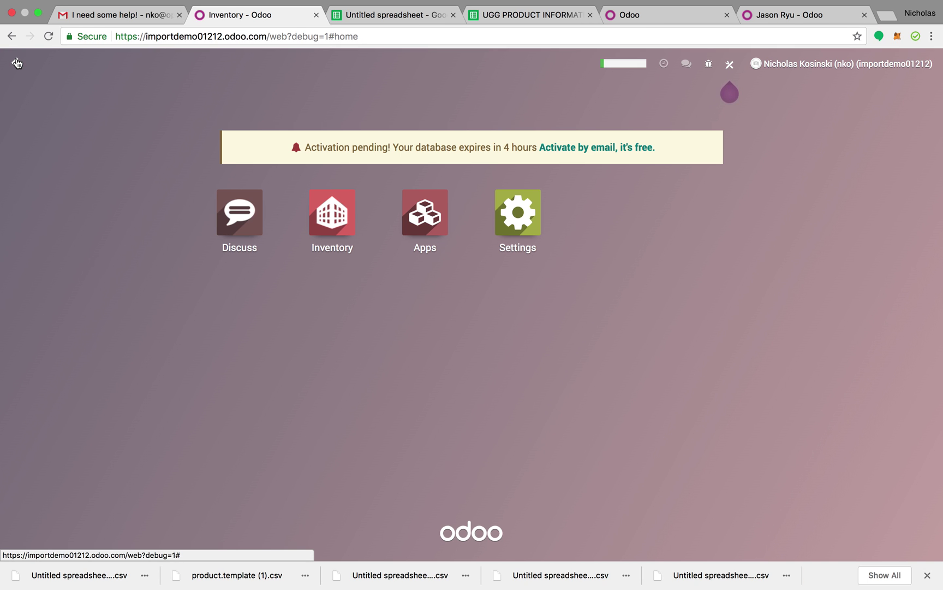